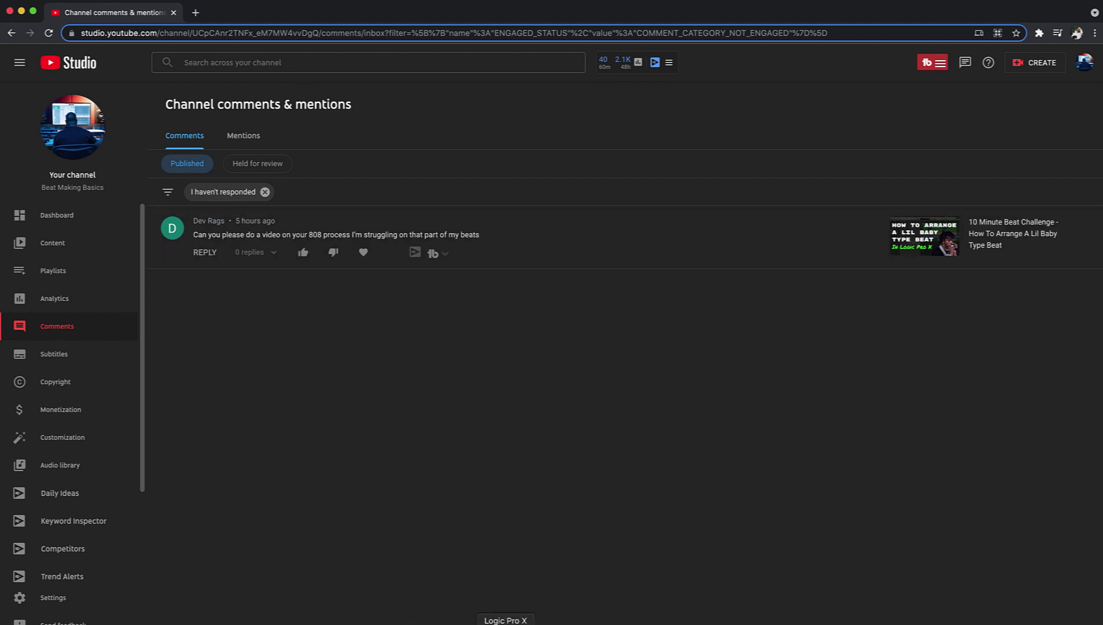
Switch from YouTube Studio's unanswered comments page to Logic Pro X in the Dock
left_click(505, 618)
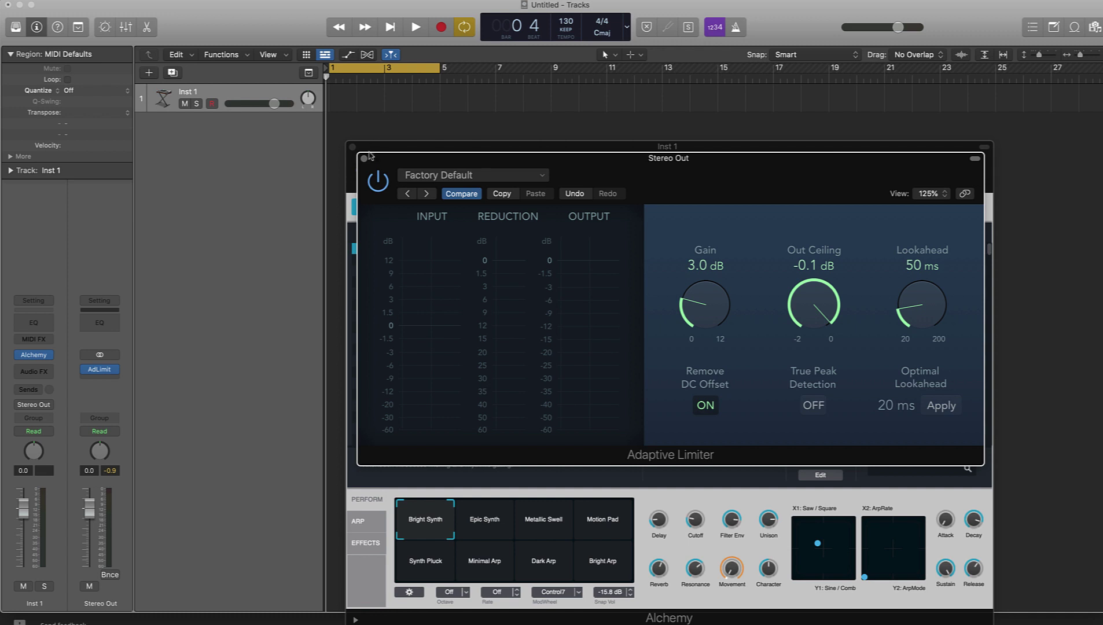
Close the limiter and Alchemy plug-in windows and delete the Alchemy track
left_click(364, 158)
left_click(353, 148)
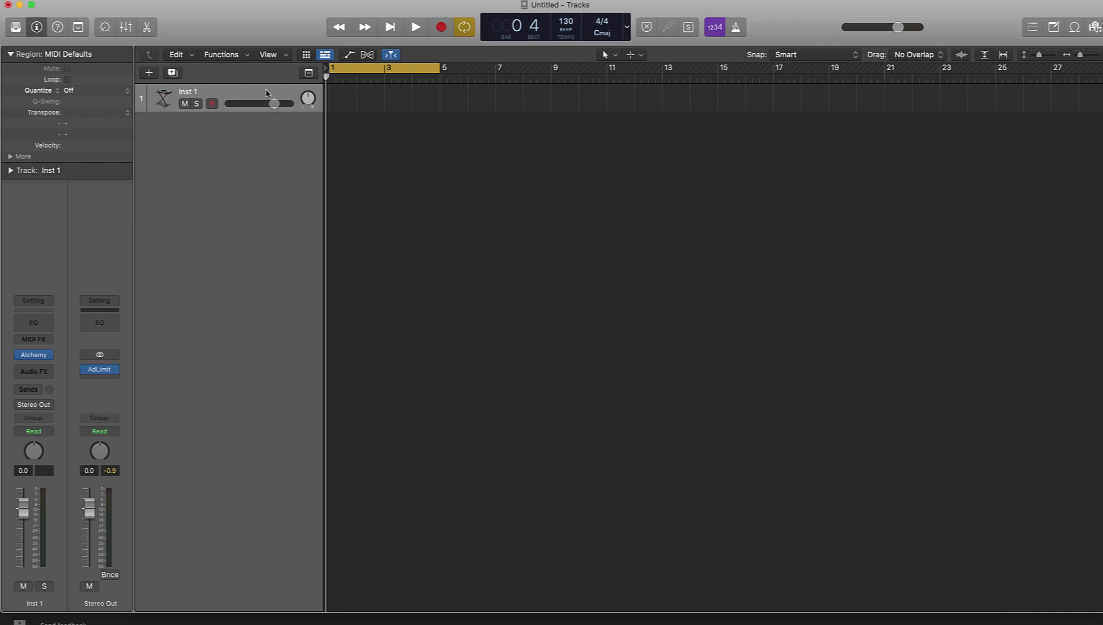
key("super+BackSpace")
Create an Inst 1 track with a stereo Quick Sampler (Single Sample) and extend the project window
key("alt+super+n")
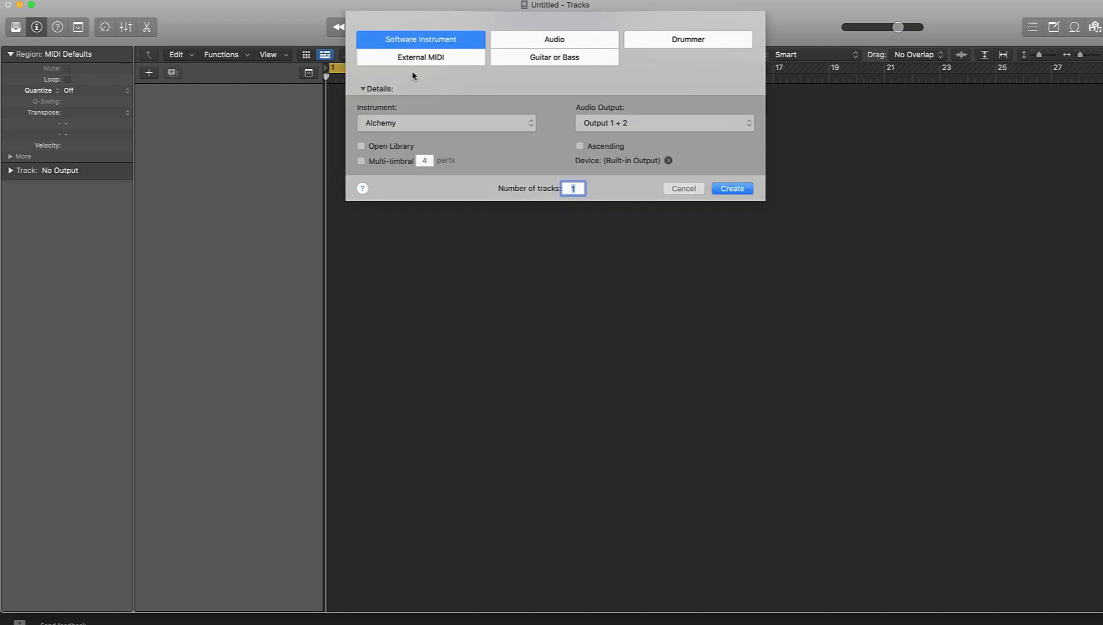
left_click(410, 123)
mouse_move(427, 294)
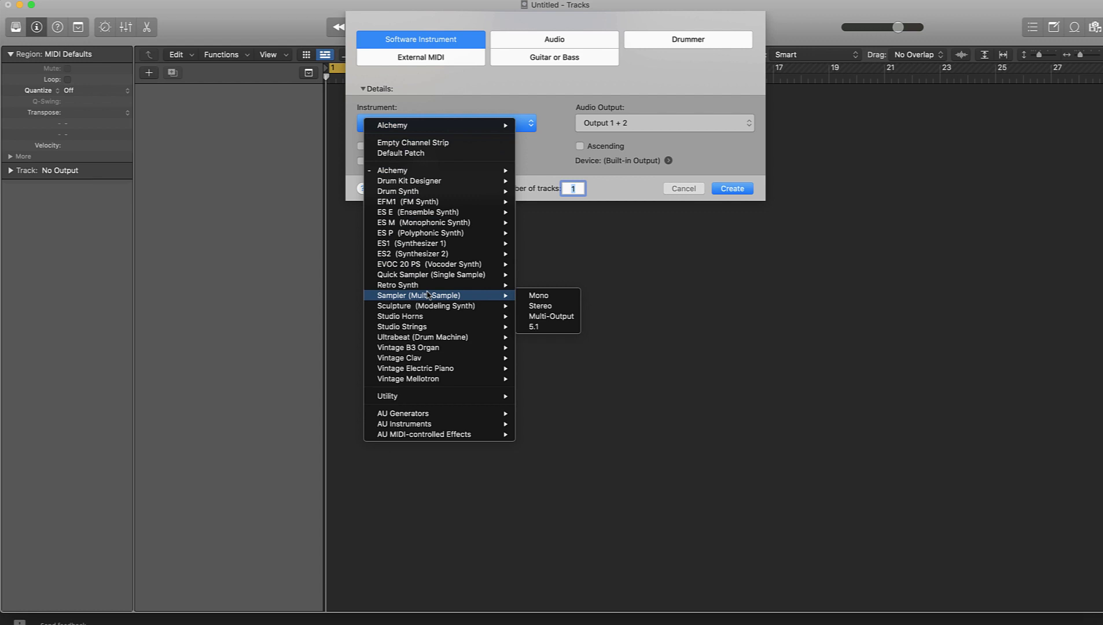
mouse_move(454, 275)
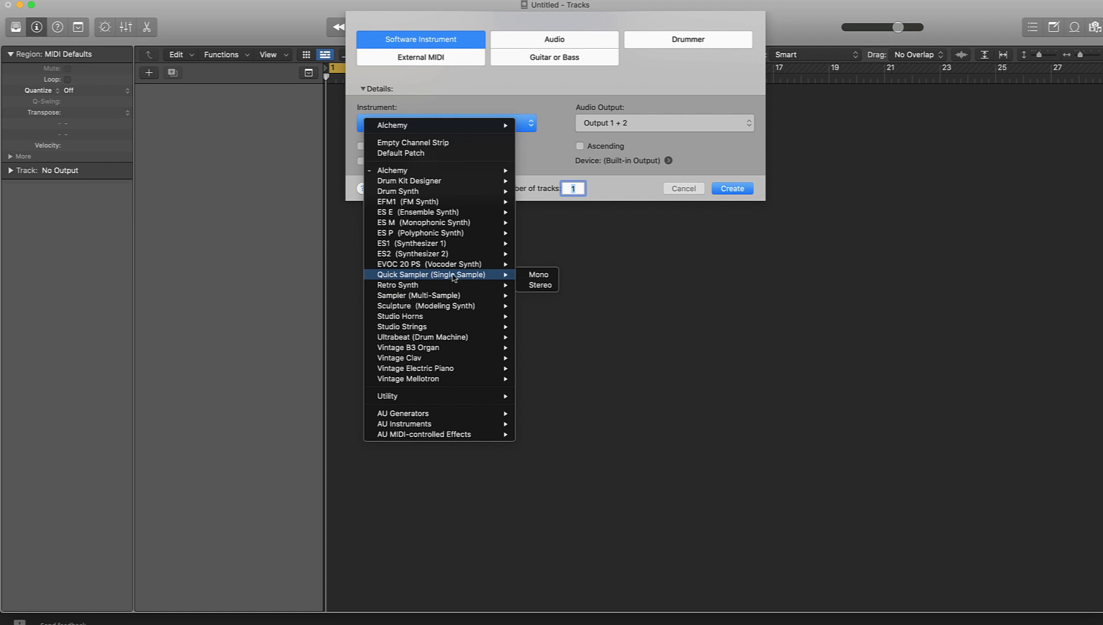
left_click(528, 286)
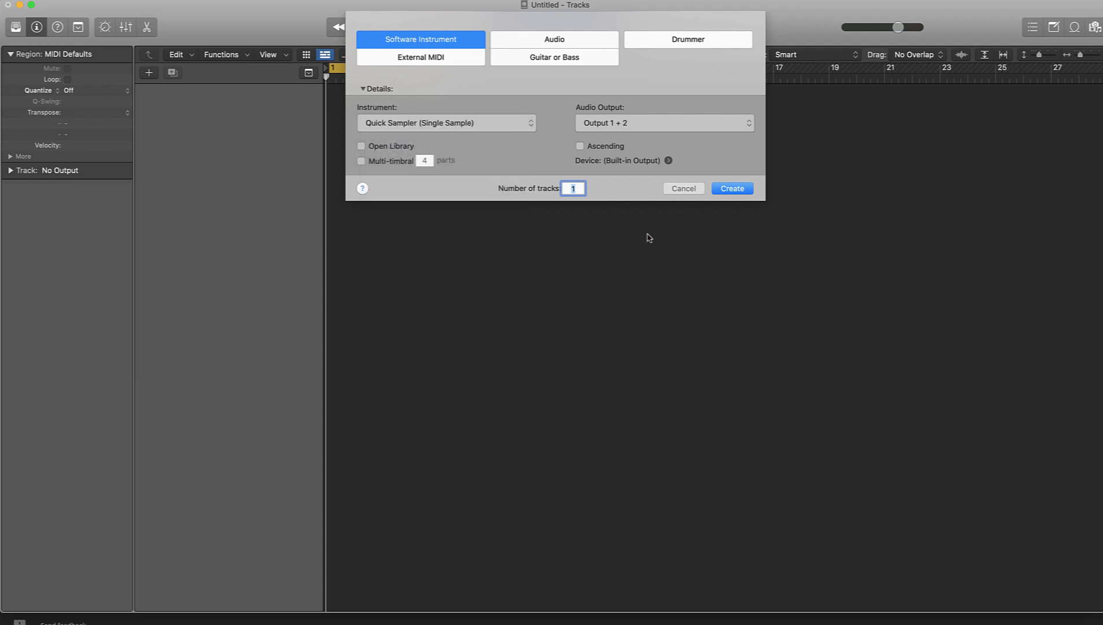
left_click(731, 189)
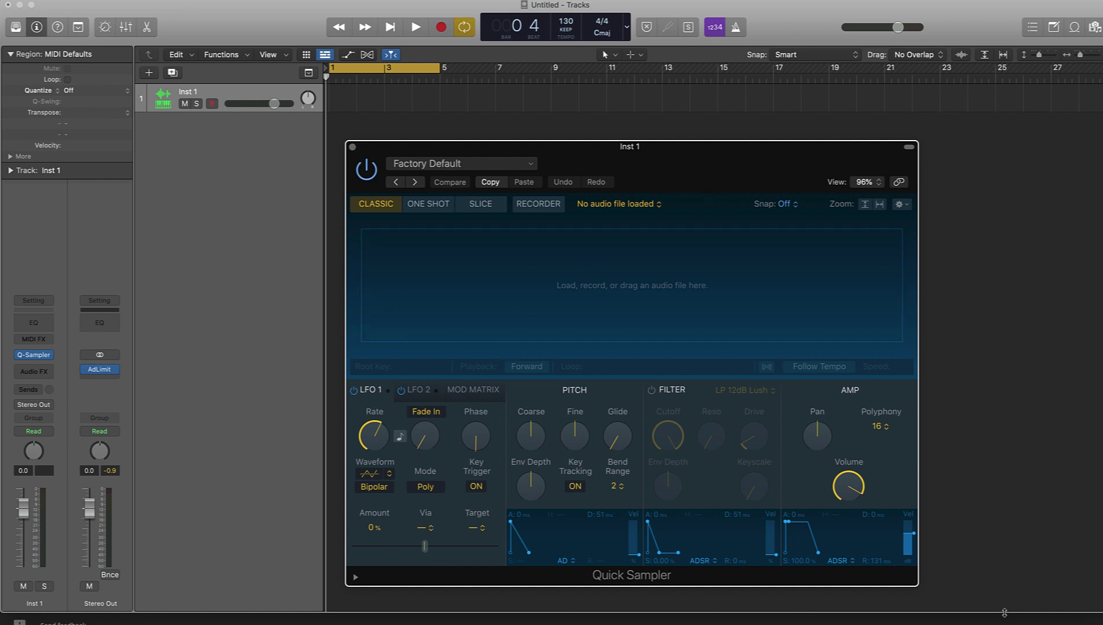
left_click_drag(1004, 612, 1005, 624)
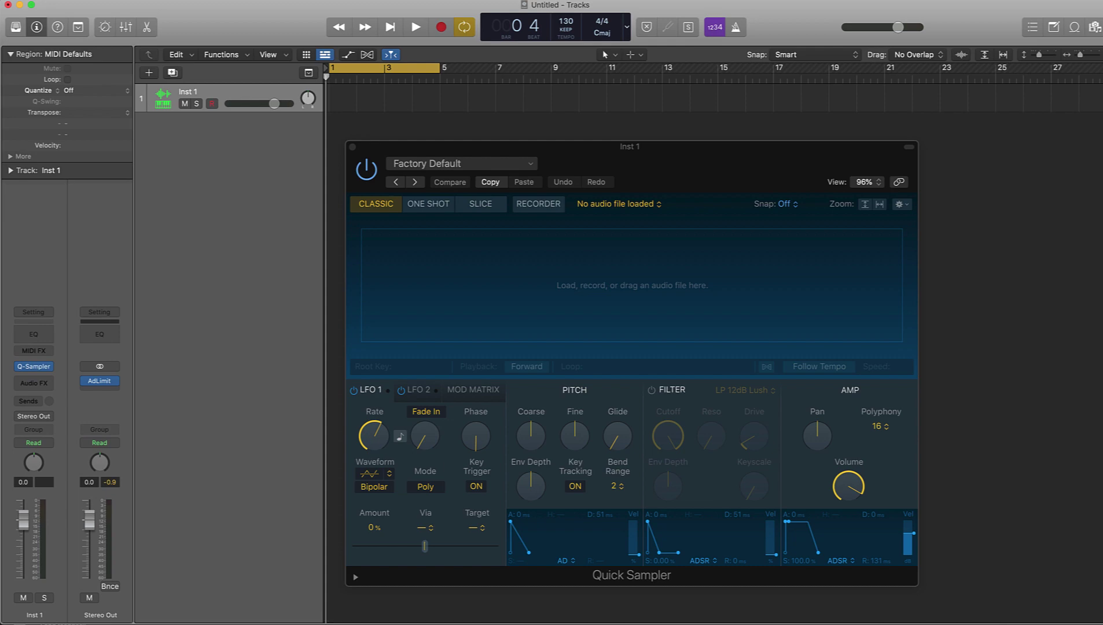
In Splice, search the sample packs for 'trap' and open the Blessed Trap & Hip Hop pack
left_click(540, 623)
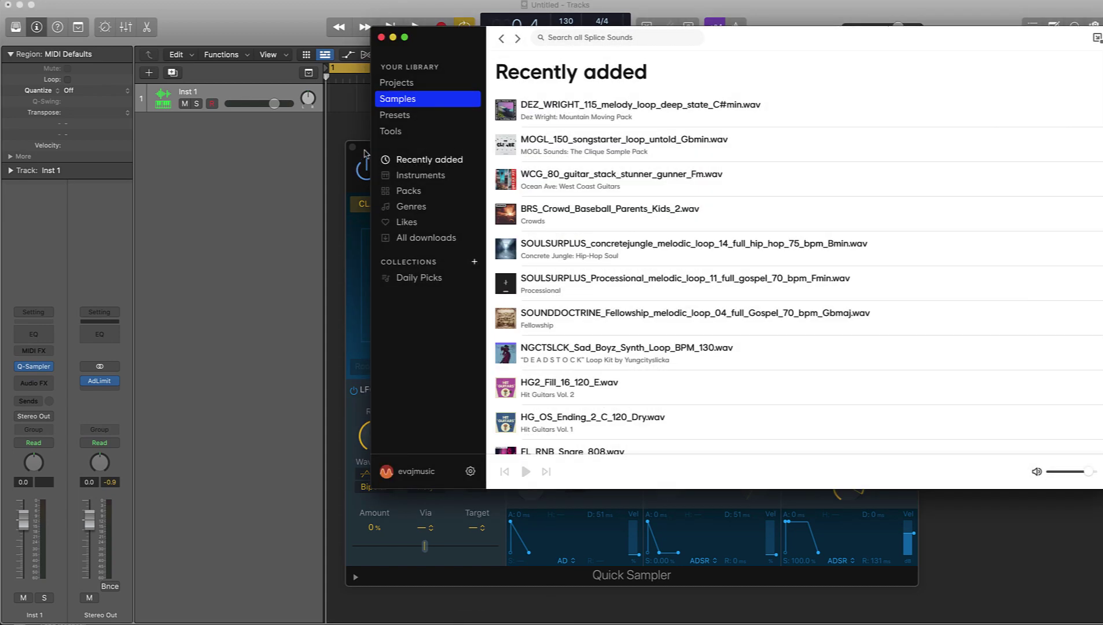
left_click_drag(361, 145, 82, 132)
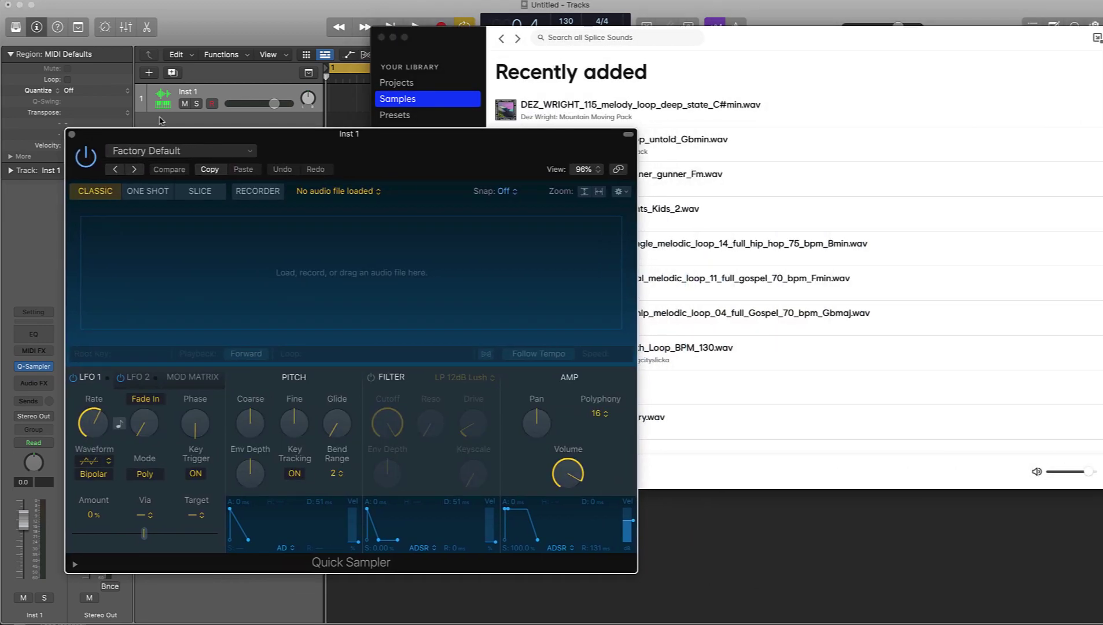
left_click(772, 46)
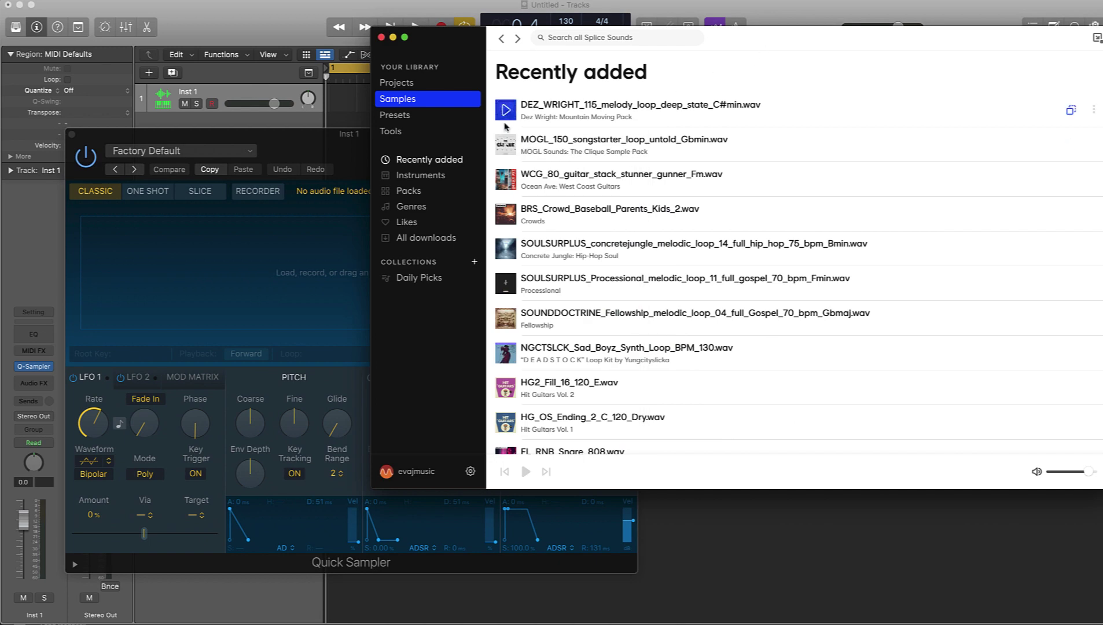
left_click(608, 42)
type("trap")
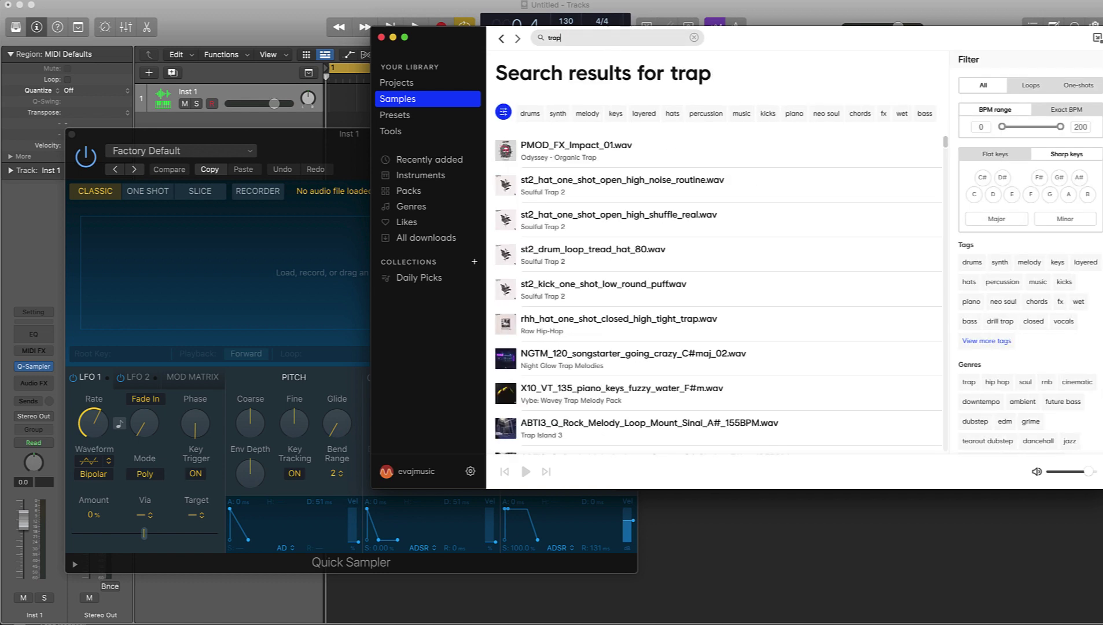
left_click(419, 193)
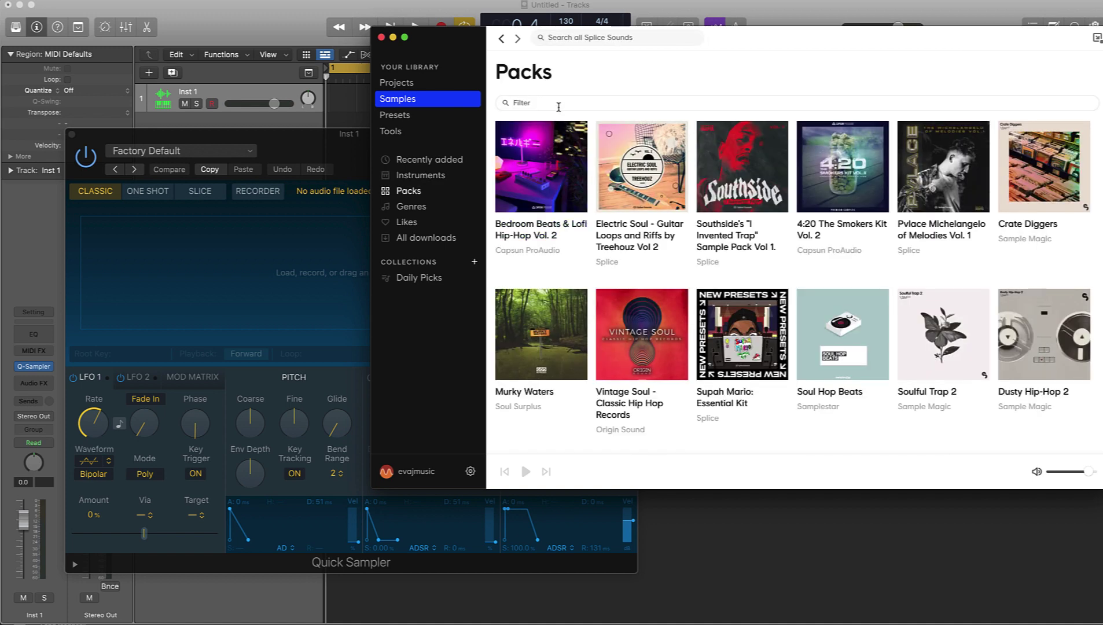
type("tr")
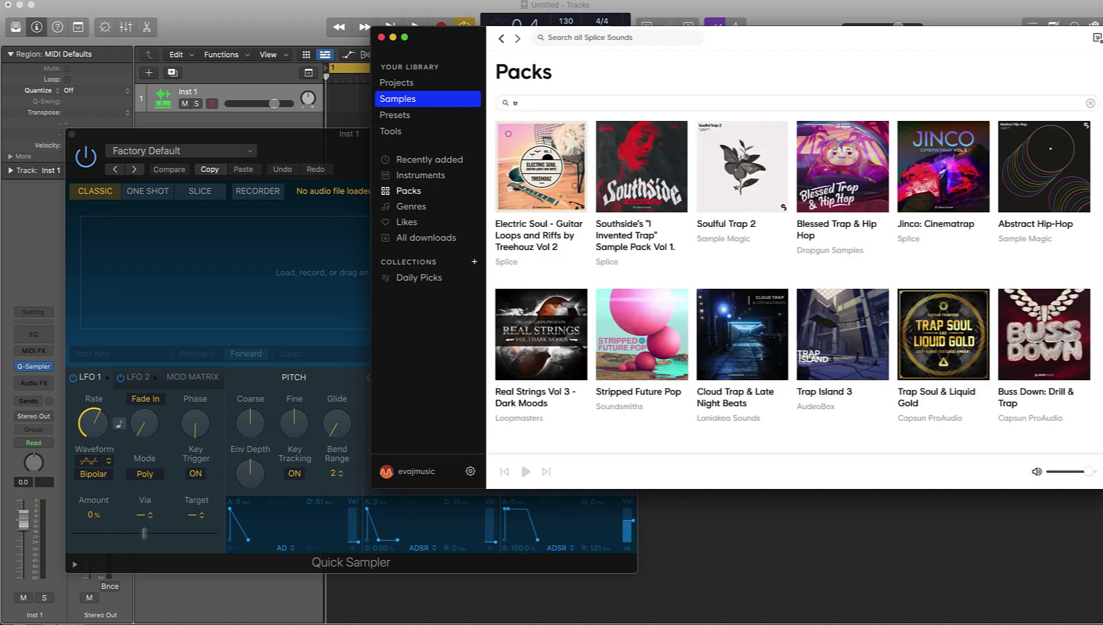
type("ap")
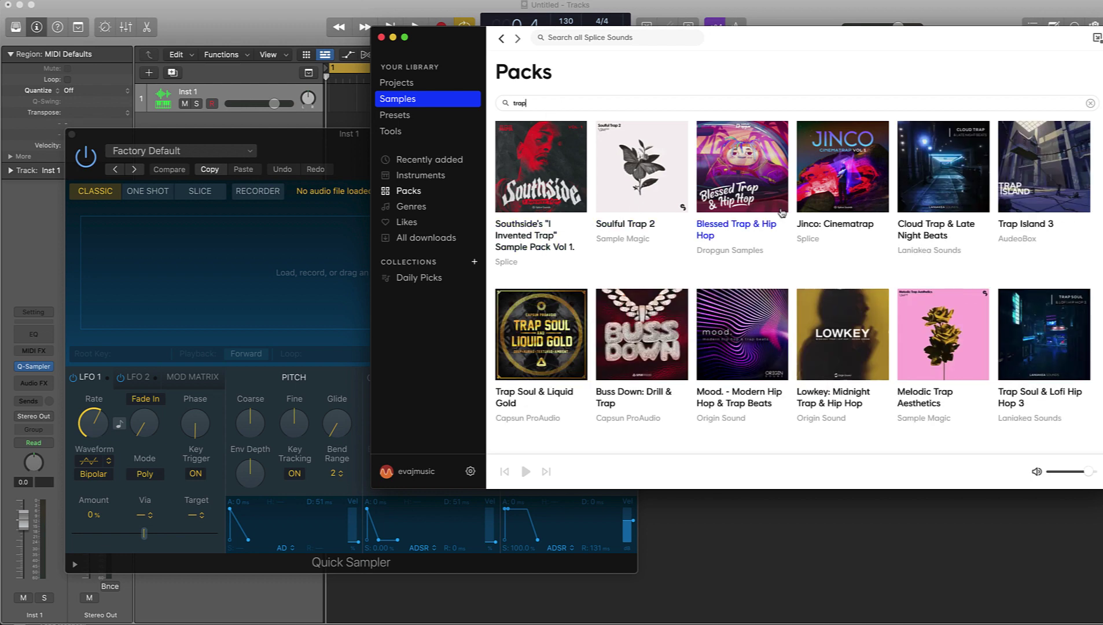
left_click(754, 228)
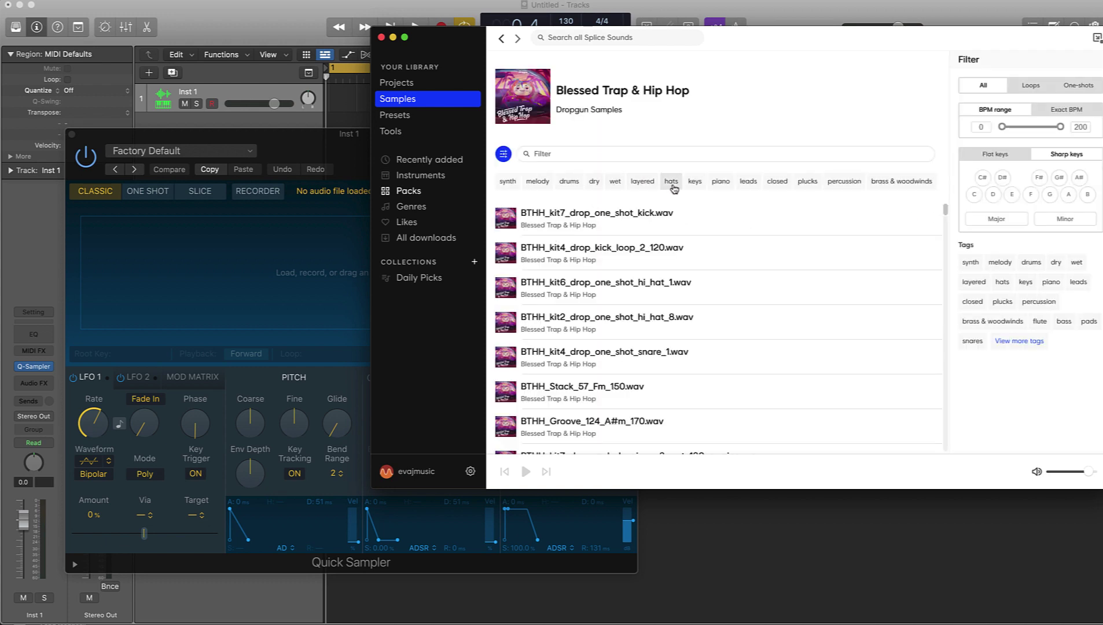
Filter the pack to keys and preview the kit3, kit1 and kit4 piano samples
left_click(695, 181)
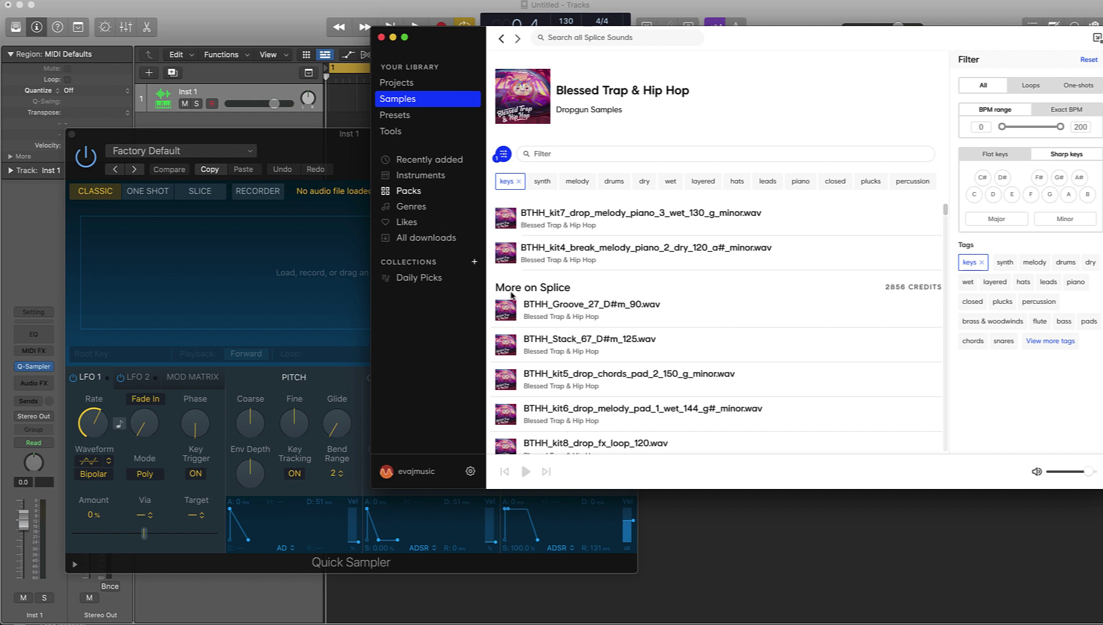
left_click(507, 316)
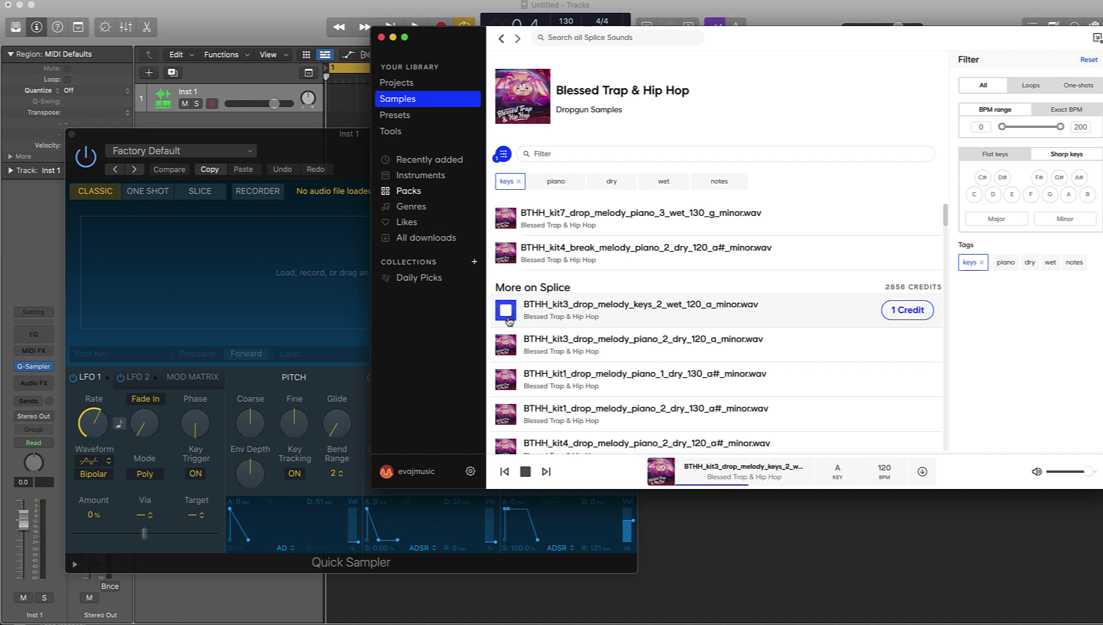
left_click(517, 344)
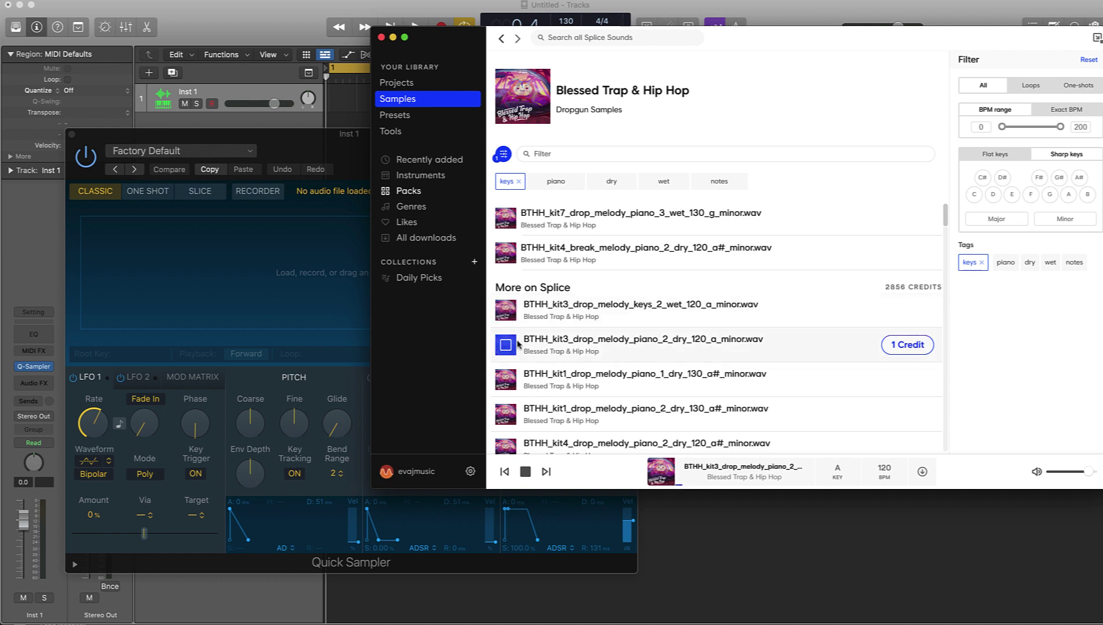
left_click(506, 377)
scroll(505, 364, "down", 3)
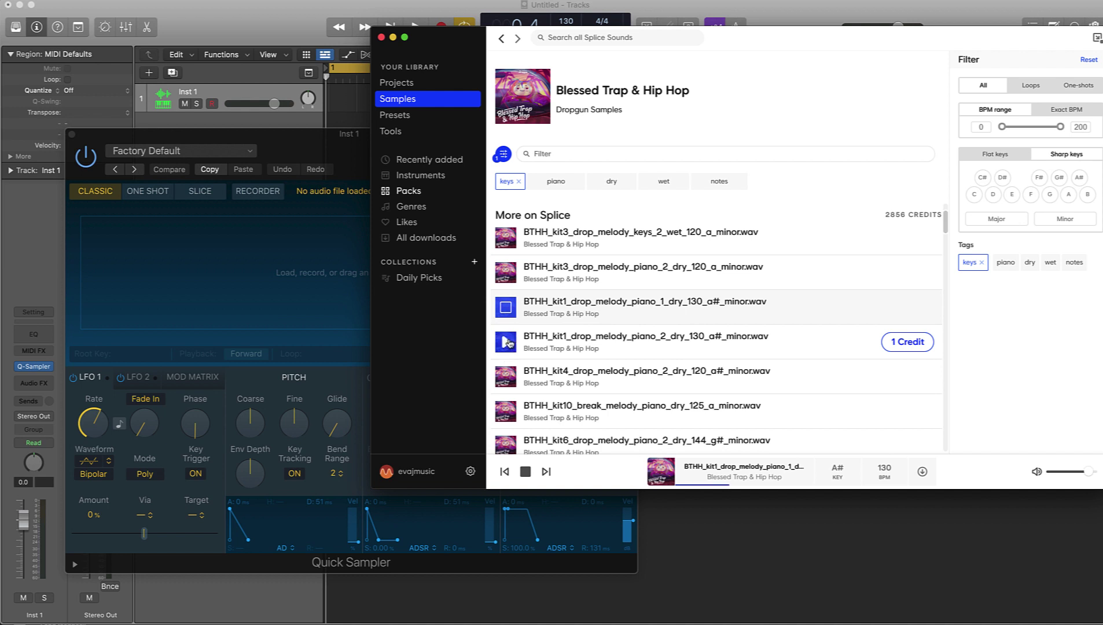
left_click(507, 376)
scroll(508, 376, "down", 2)
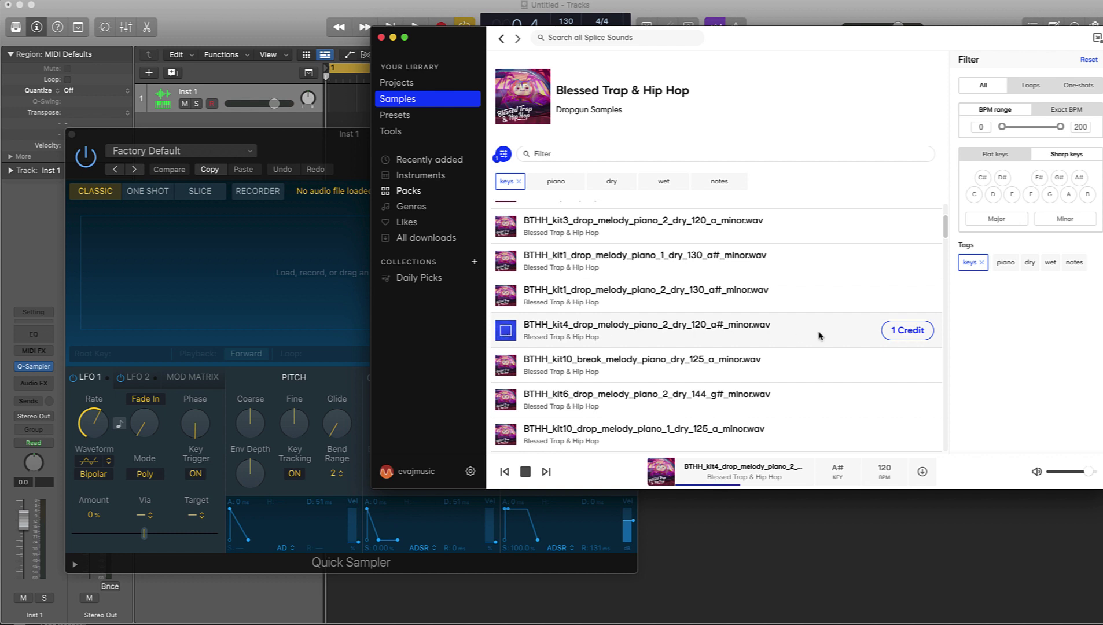
Download BTHH_kit4_drop_melody_piano_2_dry_120_a#_minor.wav for 1 credit and drag it into Quick Sampler
left_click(510, 333)
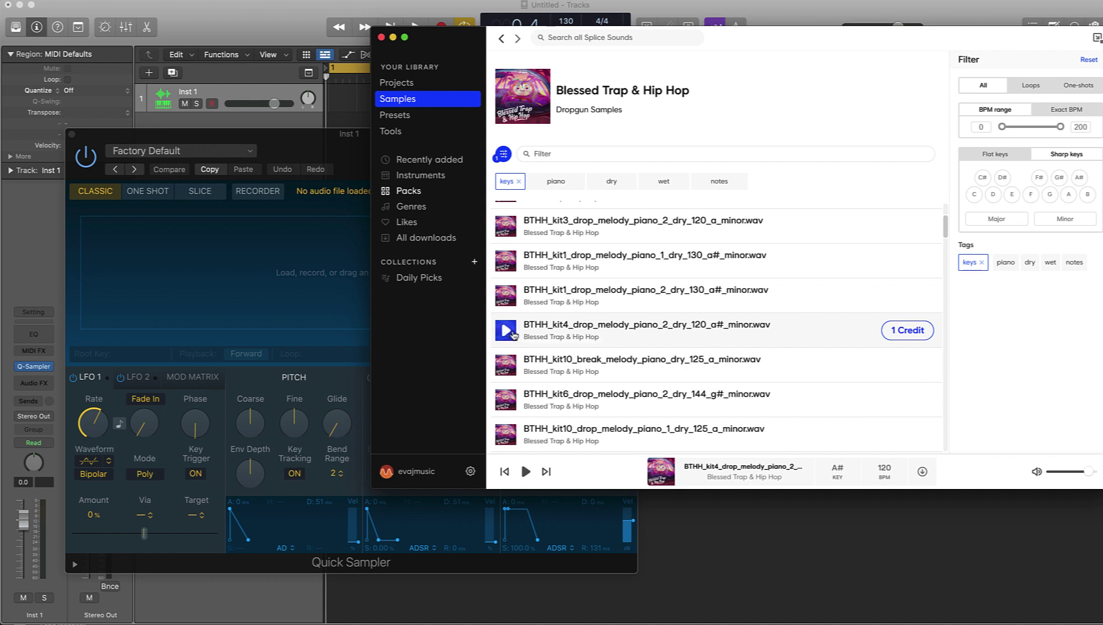
left_click(908, 332)
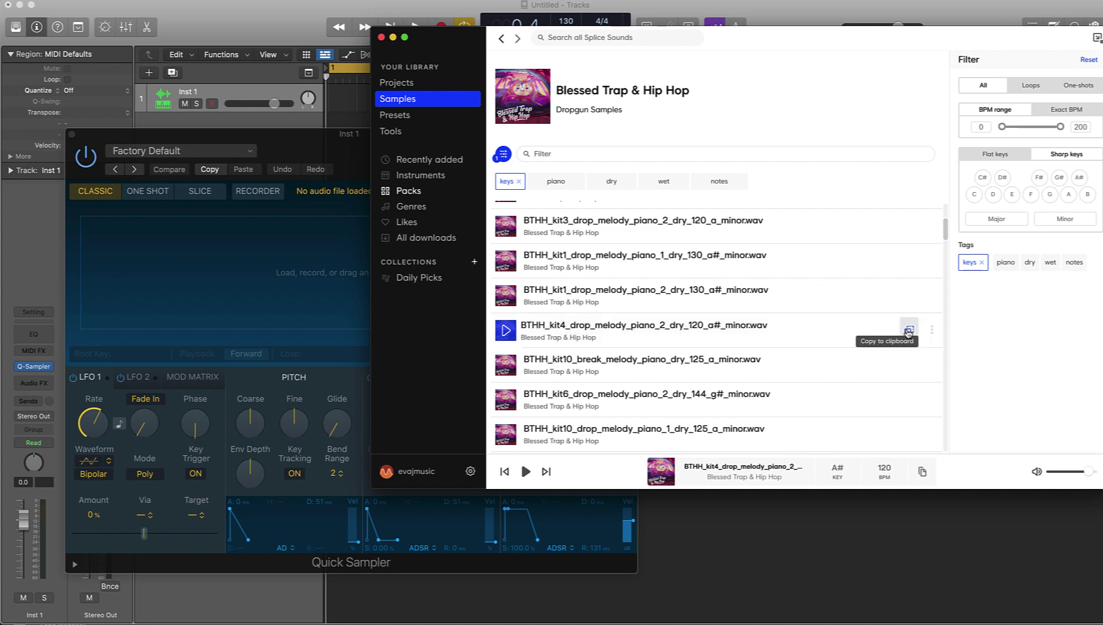
left_click_drag(908, 333, 236, 272)
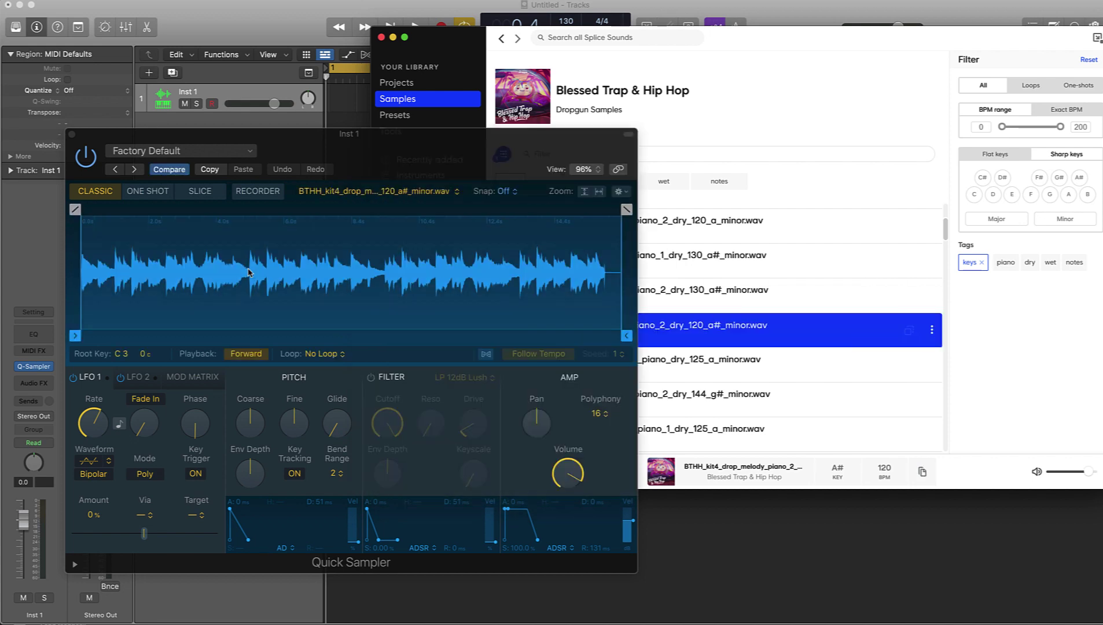
Close Splice, pull the piano sample's end marker slightly left, enable Follow Tempo, and close Quick Sampler
left_click(393, 37)
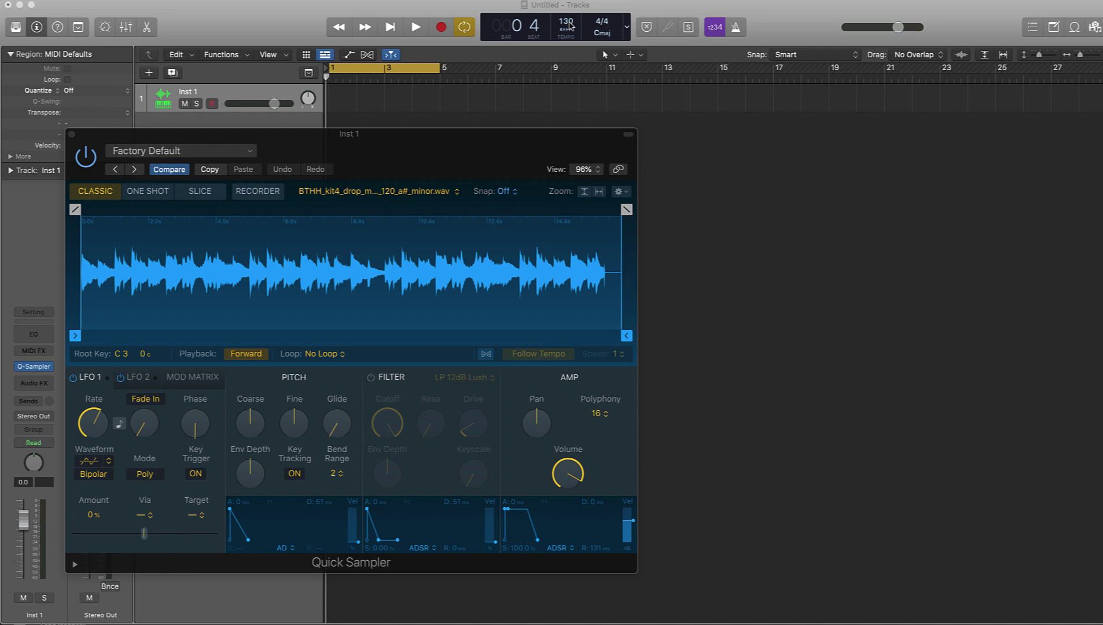
left_click_drag(626, 335, 603, 335)
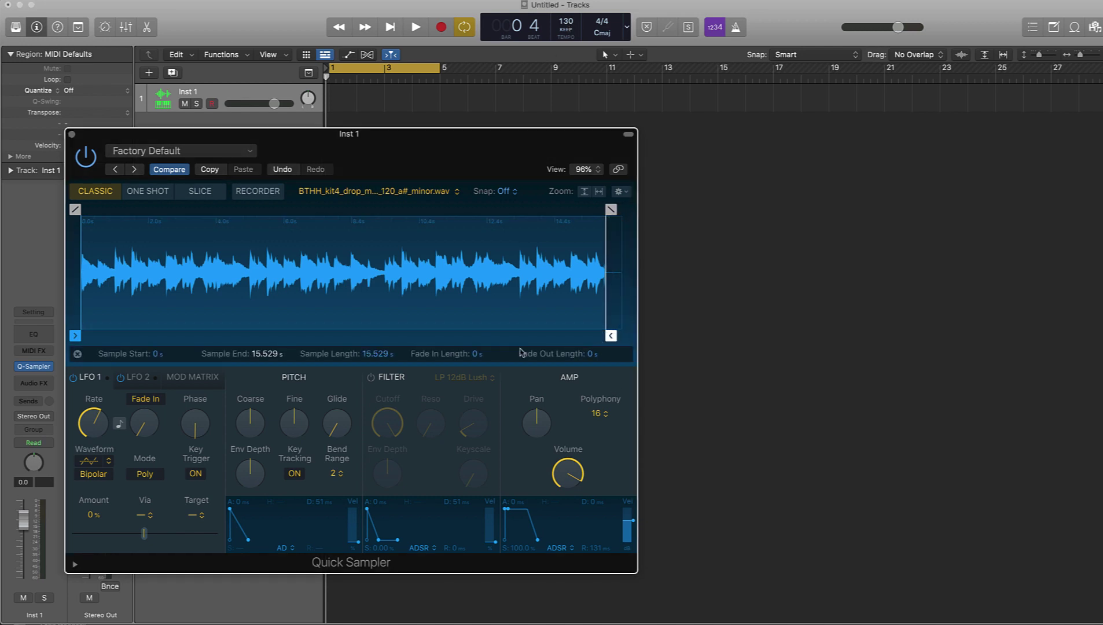
left_click(485, 355)
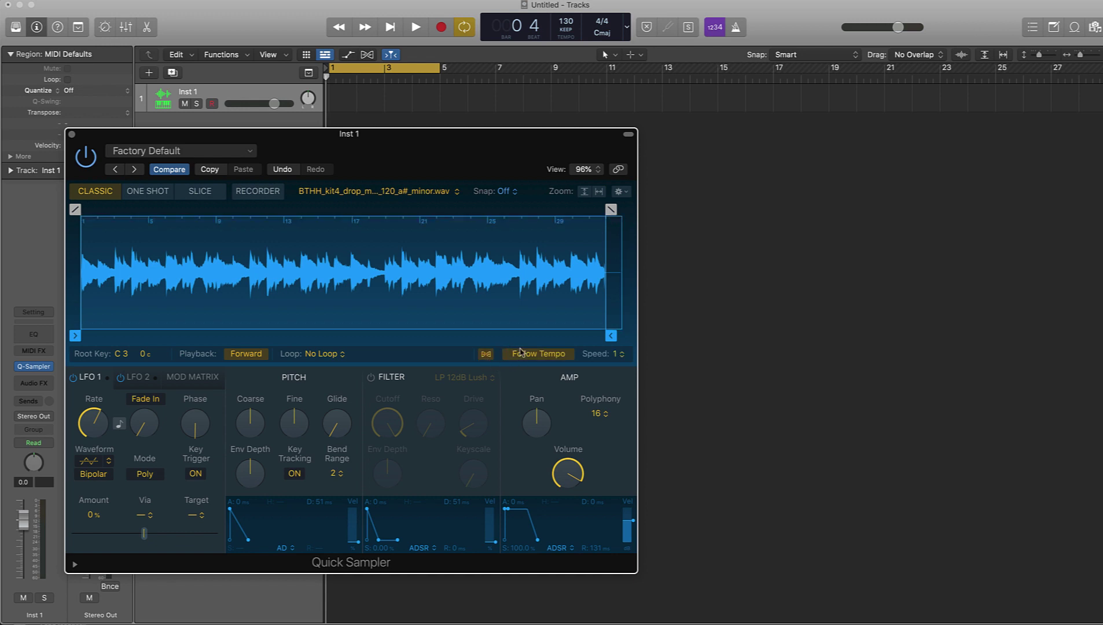
left_click(72, 135)
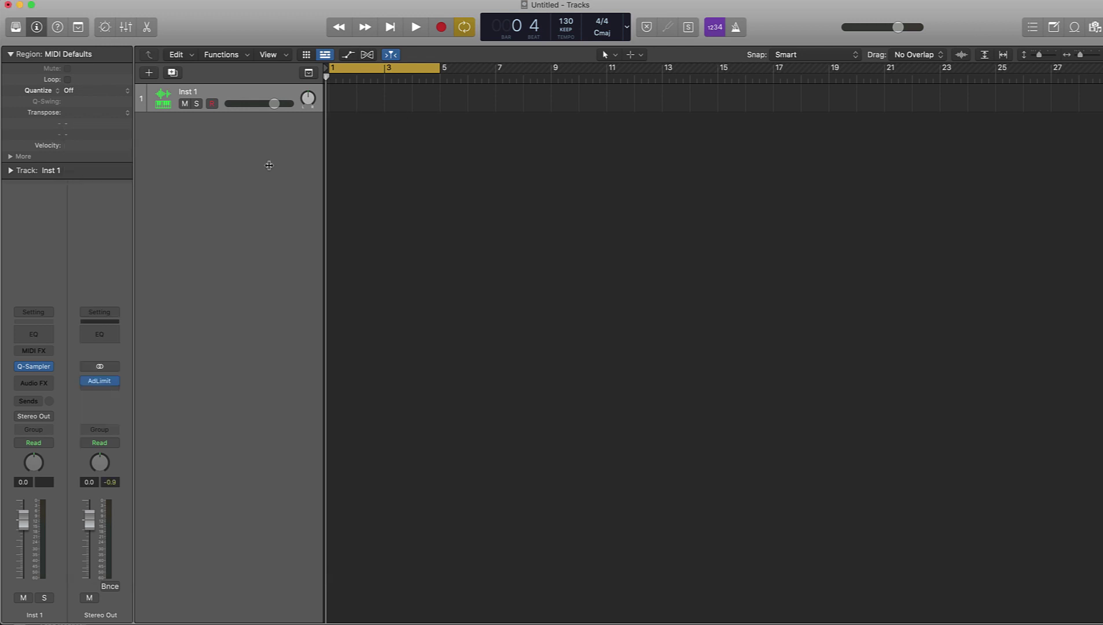
Open Musical Typing, audition piano notes, and drop the keyboard octave to C2
key("super+k")
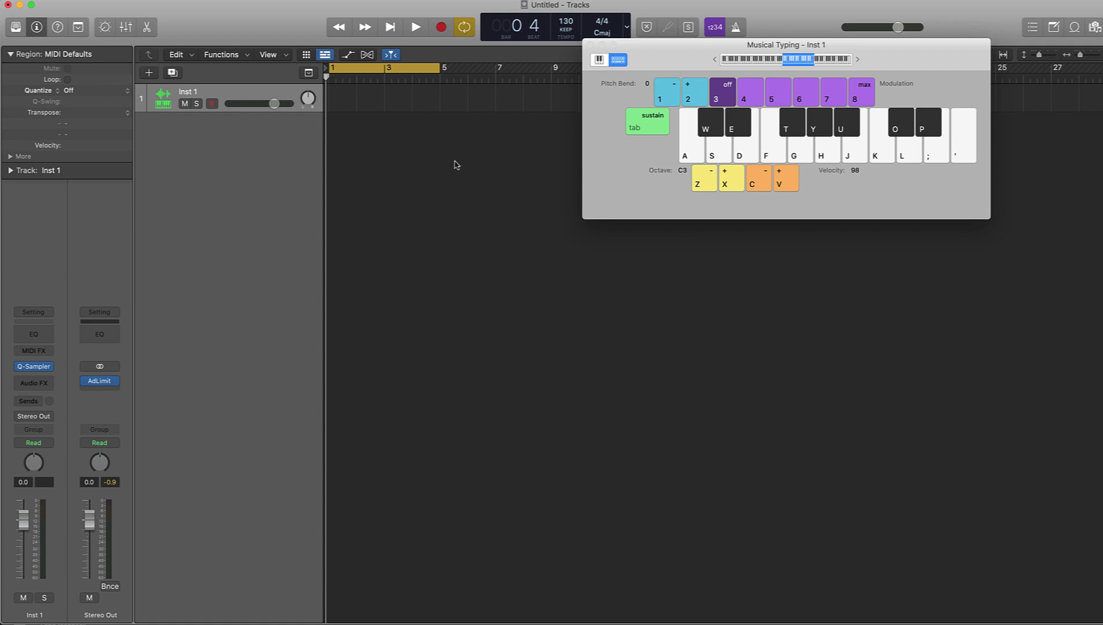
key("k")
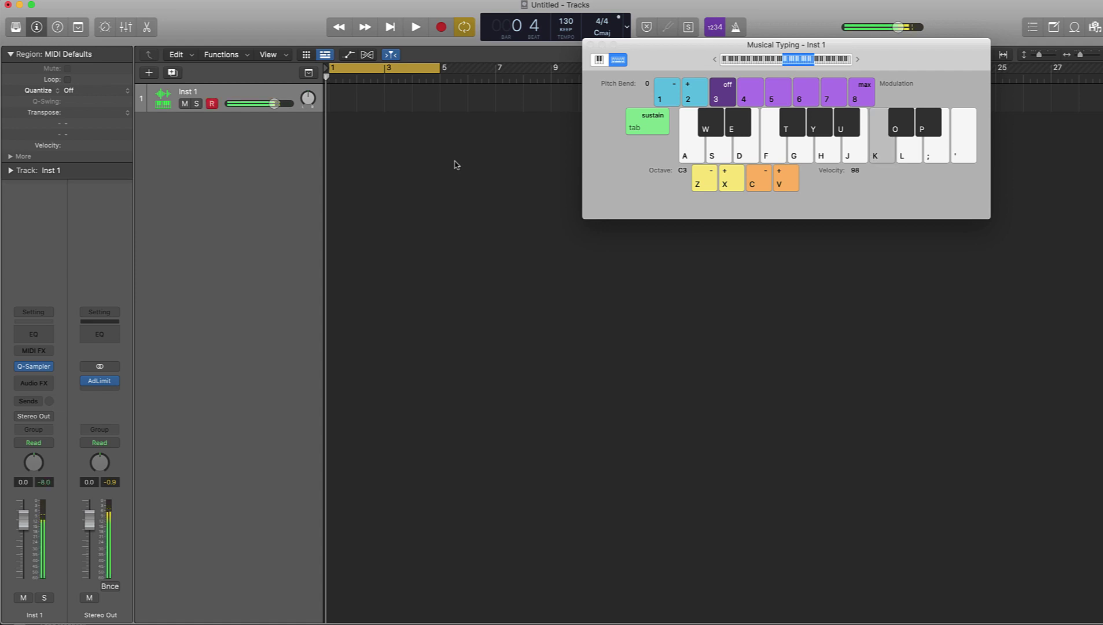
key("g")
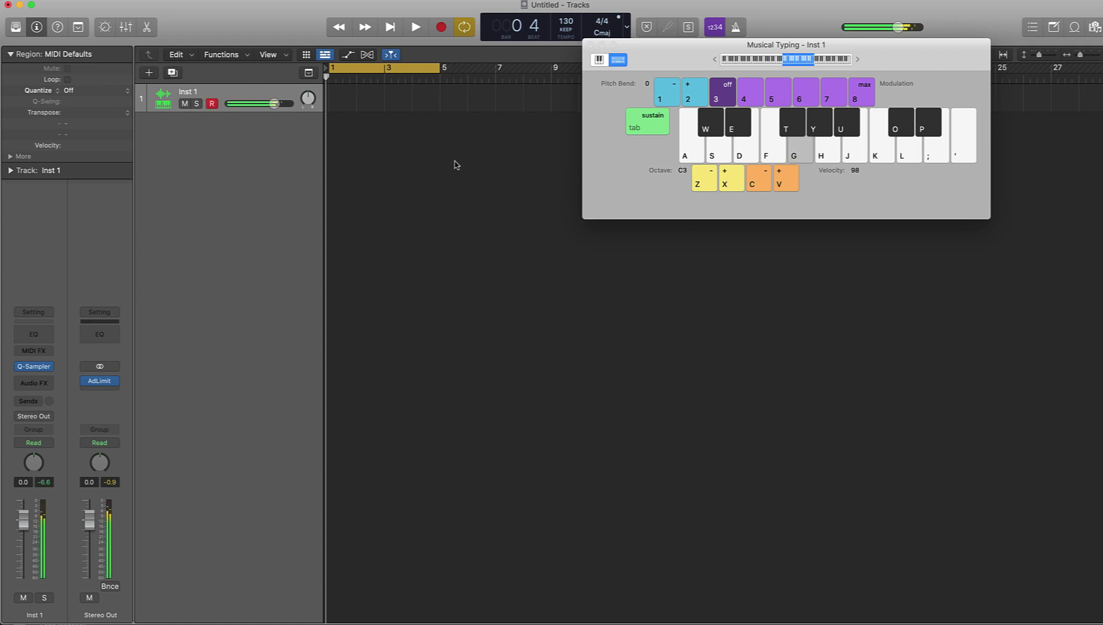
key("f")
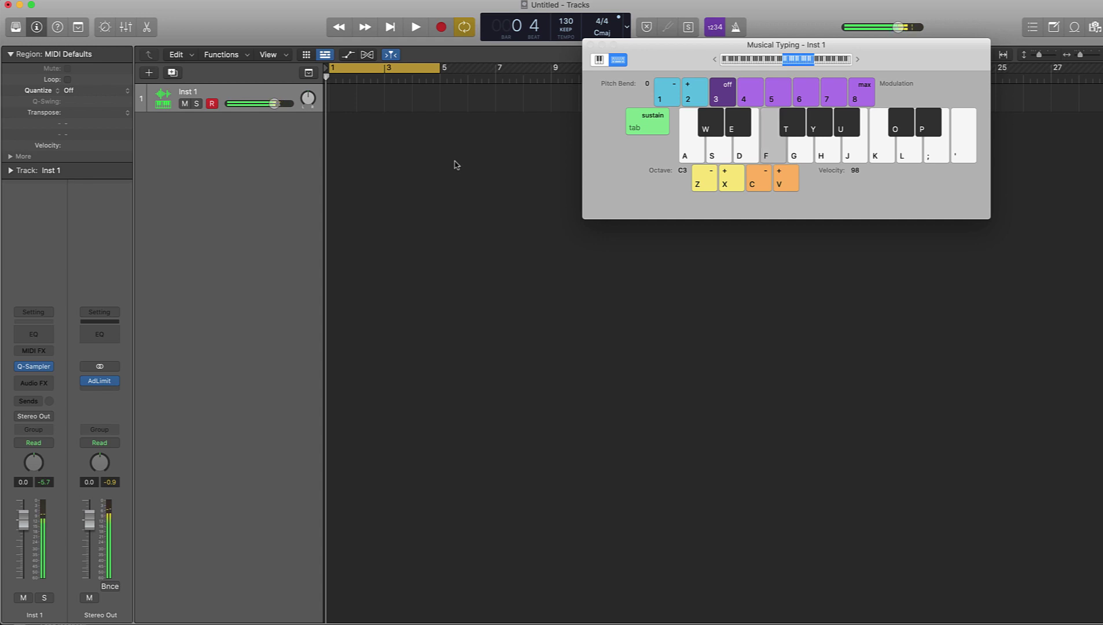
key("t")
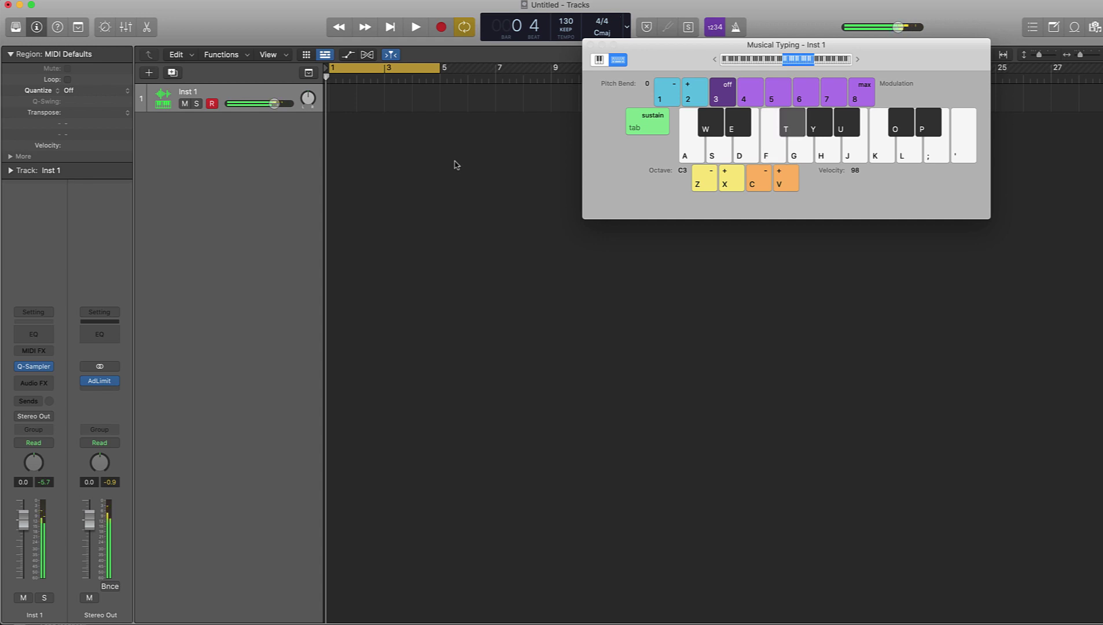
key("z")
key("t")
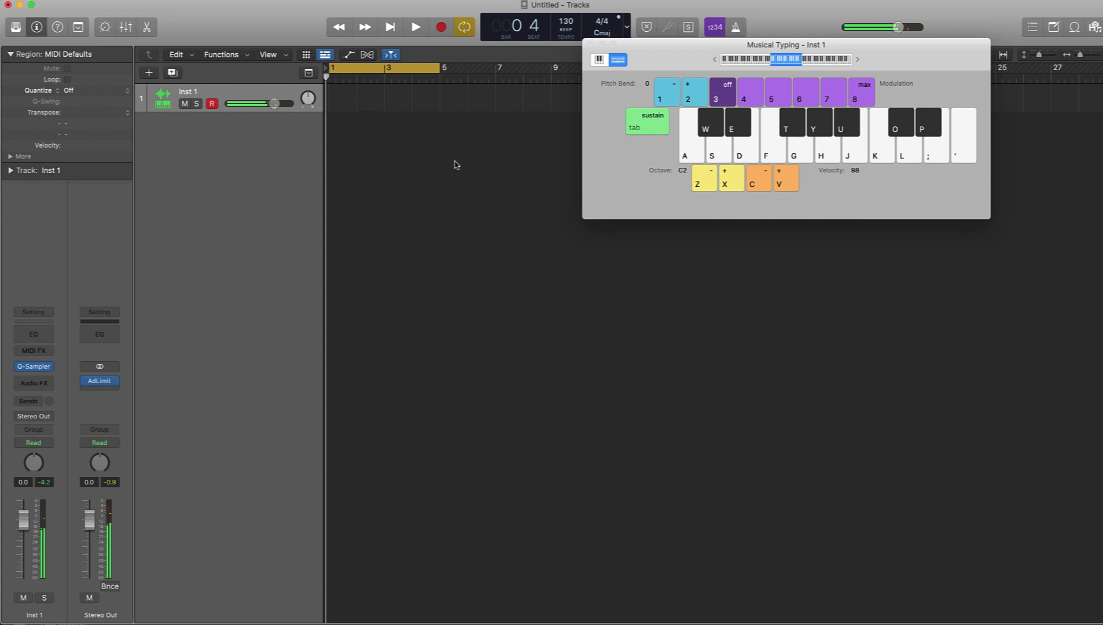
With the metronome on, record one long held note on Inst 1 and stop
left_click(736, 28)
key("r")
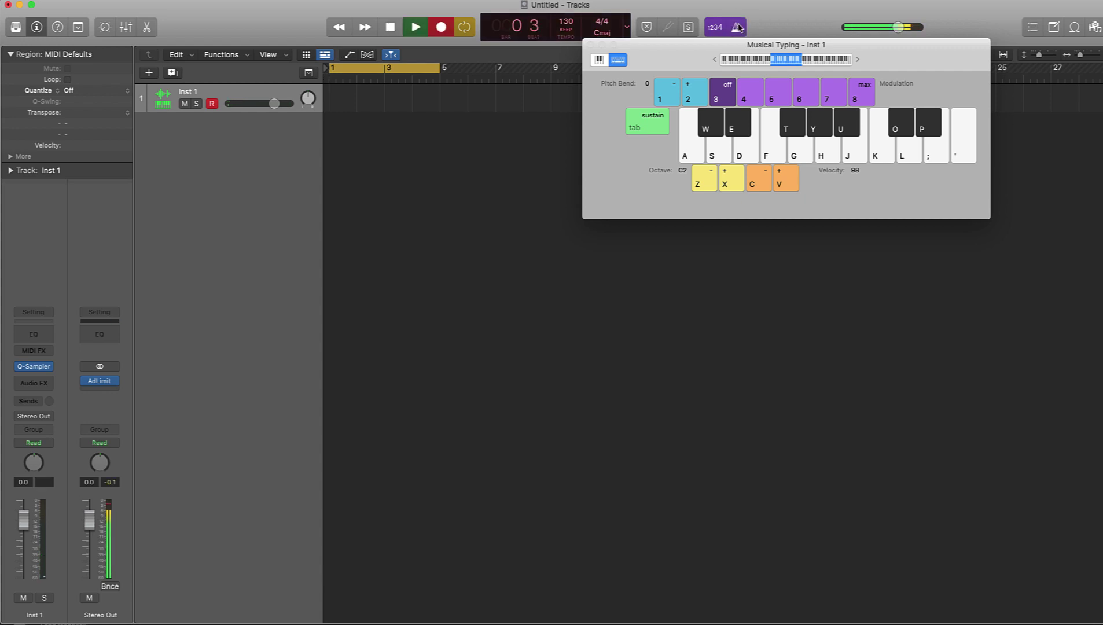
key("t")
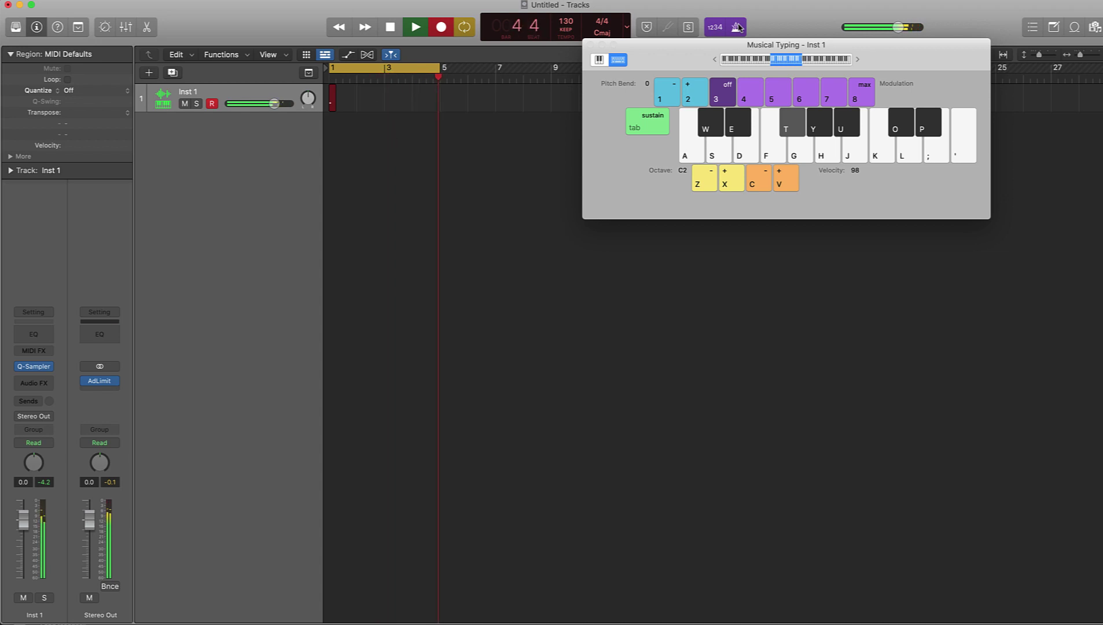
key("space")
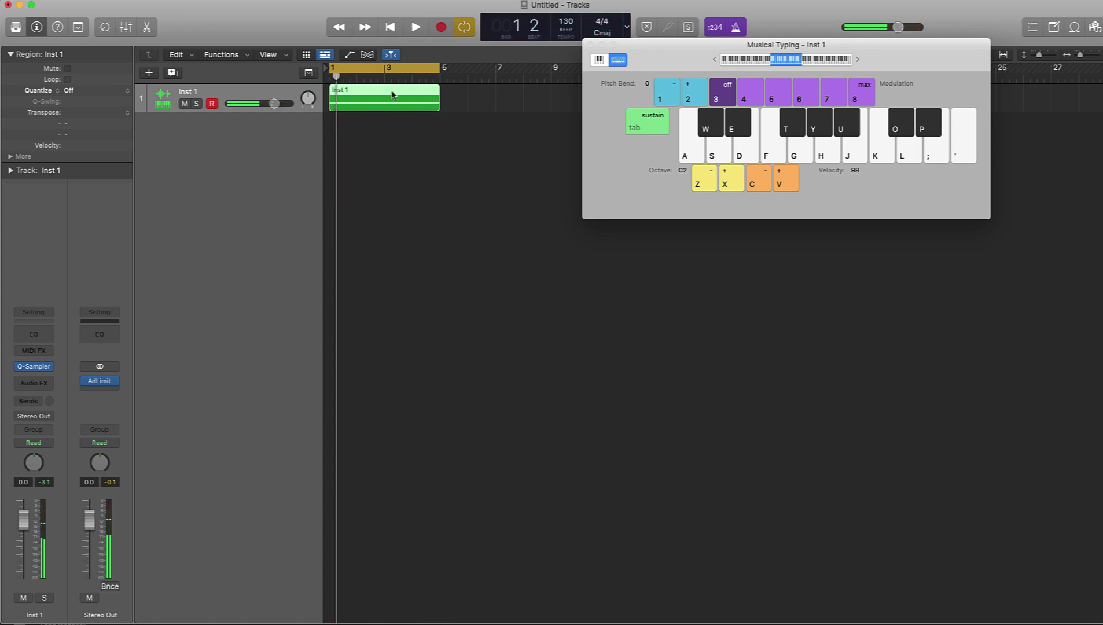
Quantize the recorded note to 1/8 Note in the Piano Roll, play it back, and close Musical Typing
double_click(392, 95)
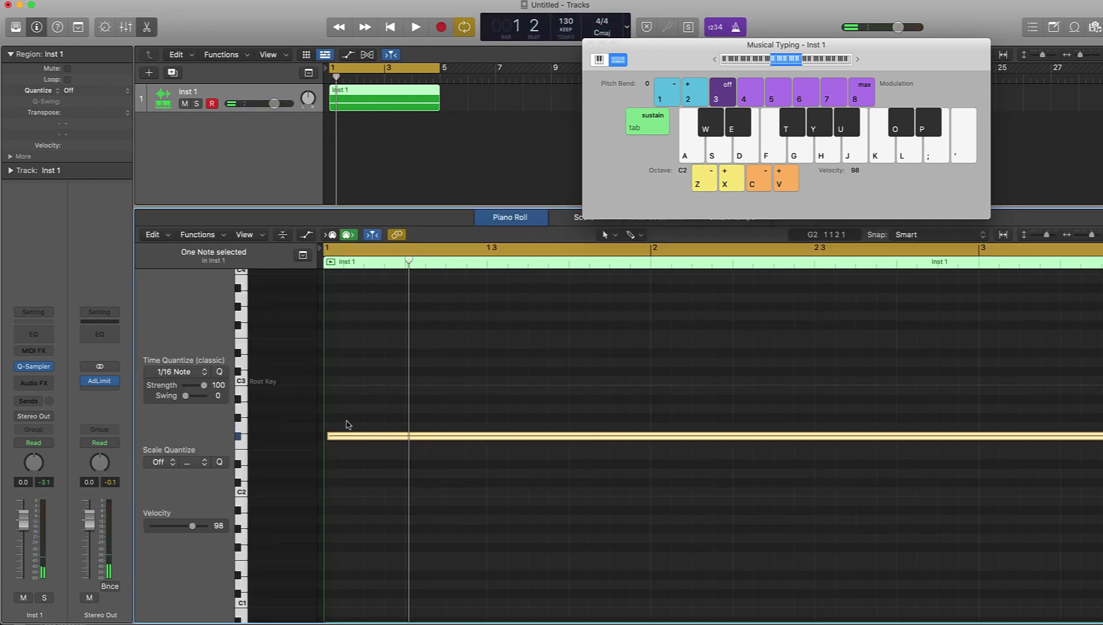
left_click(203, 373)
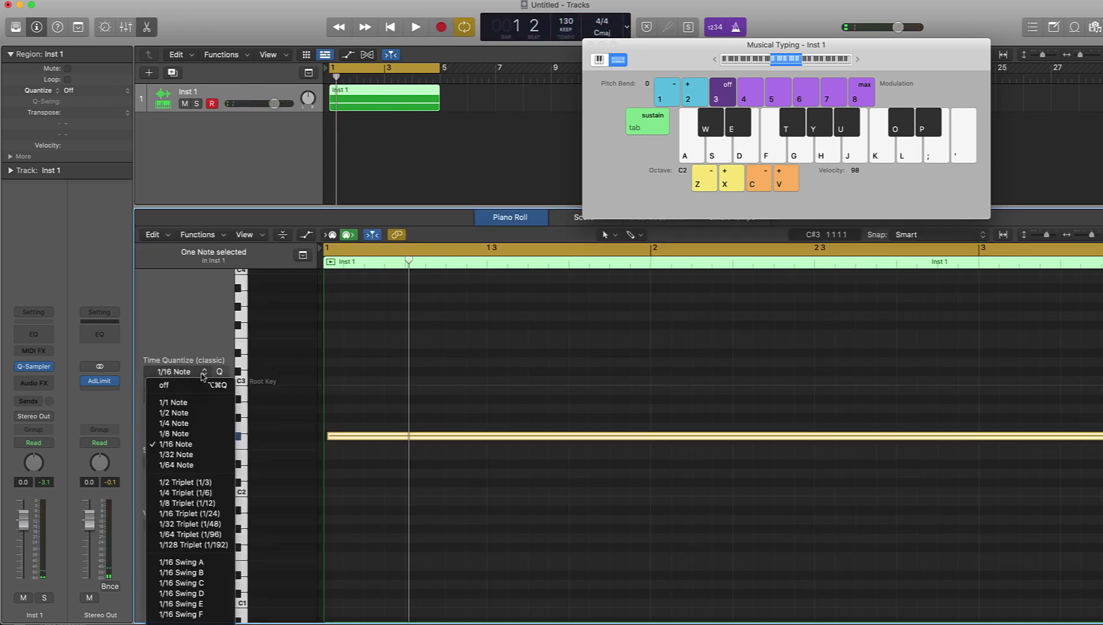
left_click(209, 434)
left_click(456, 379)
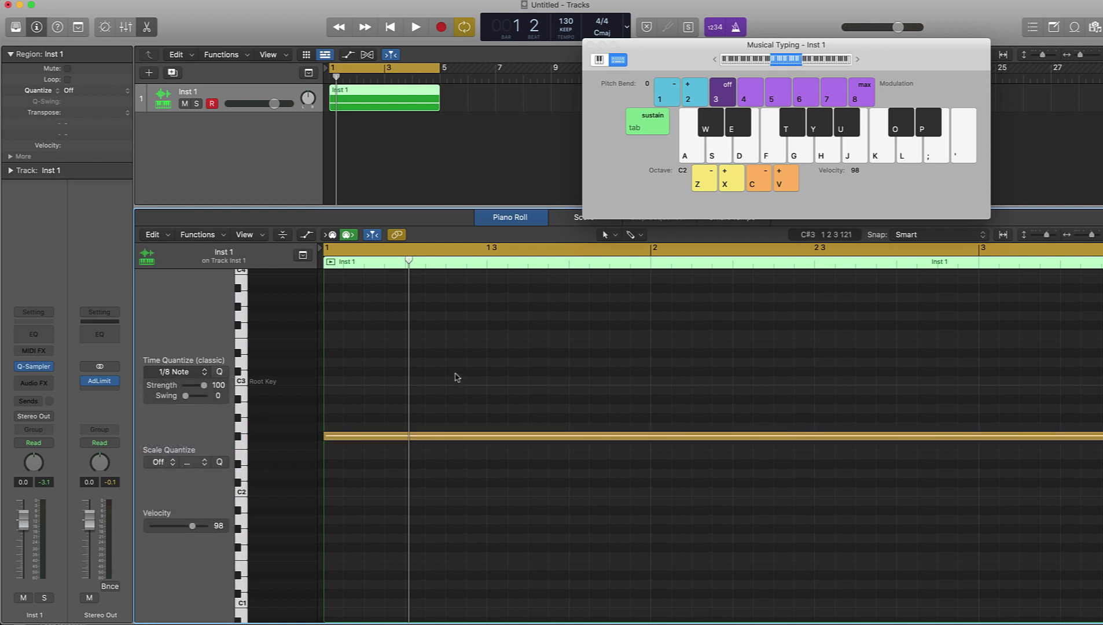
key("space")
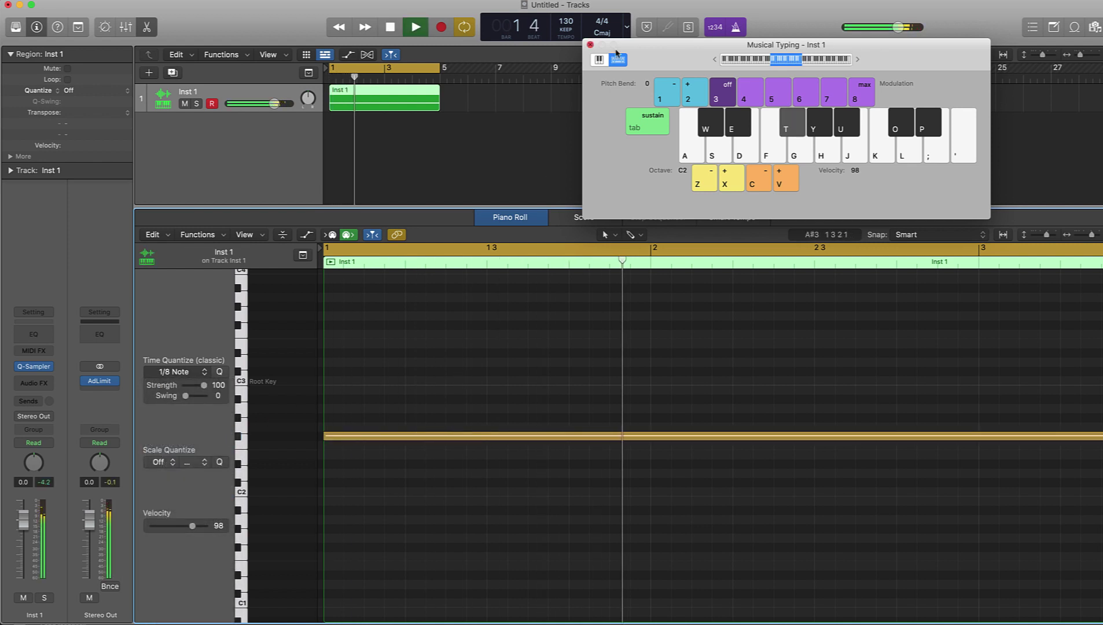
key("space")
left_click(590, 45)
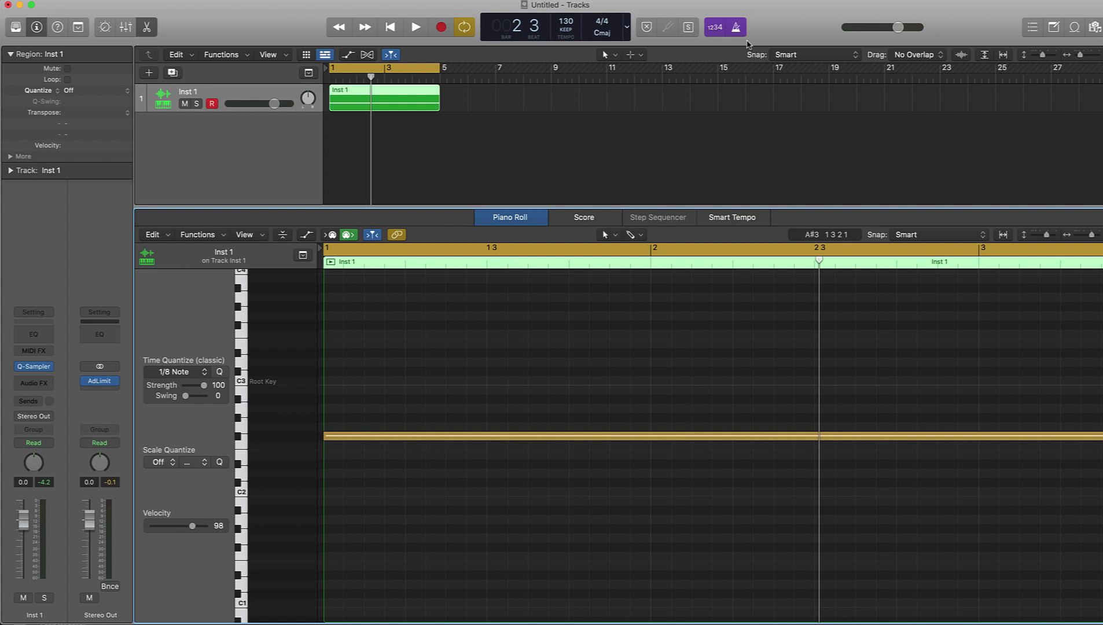
Add a Software Instrument track with Quick Sampler and load the 808 bricks 01 preset
left_click(149, 74)
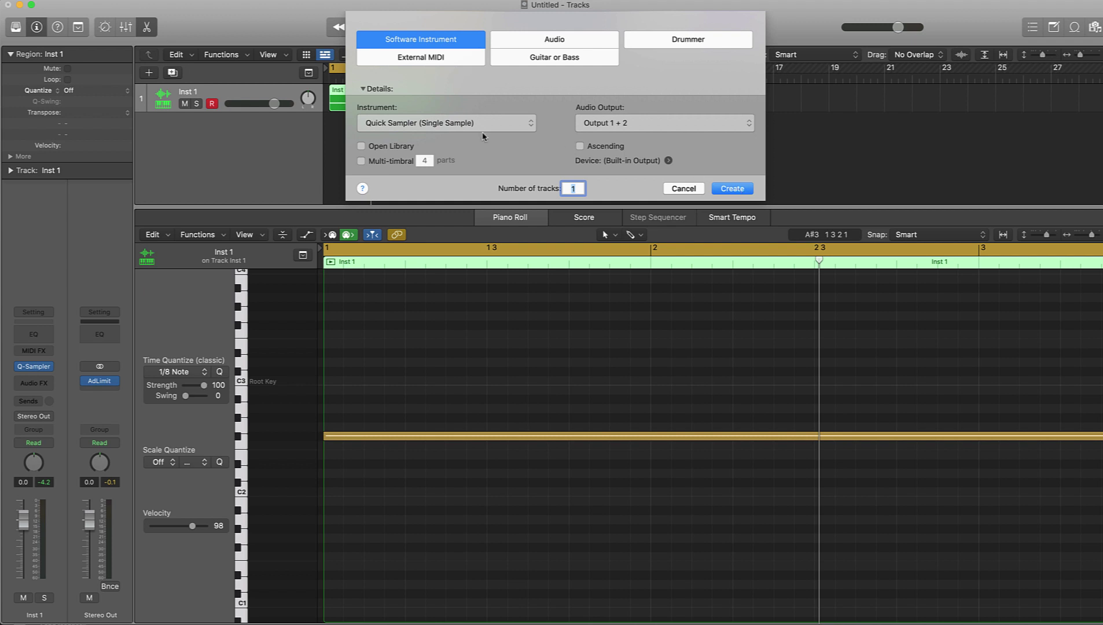
left_click(716, 190)
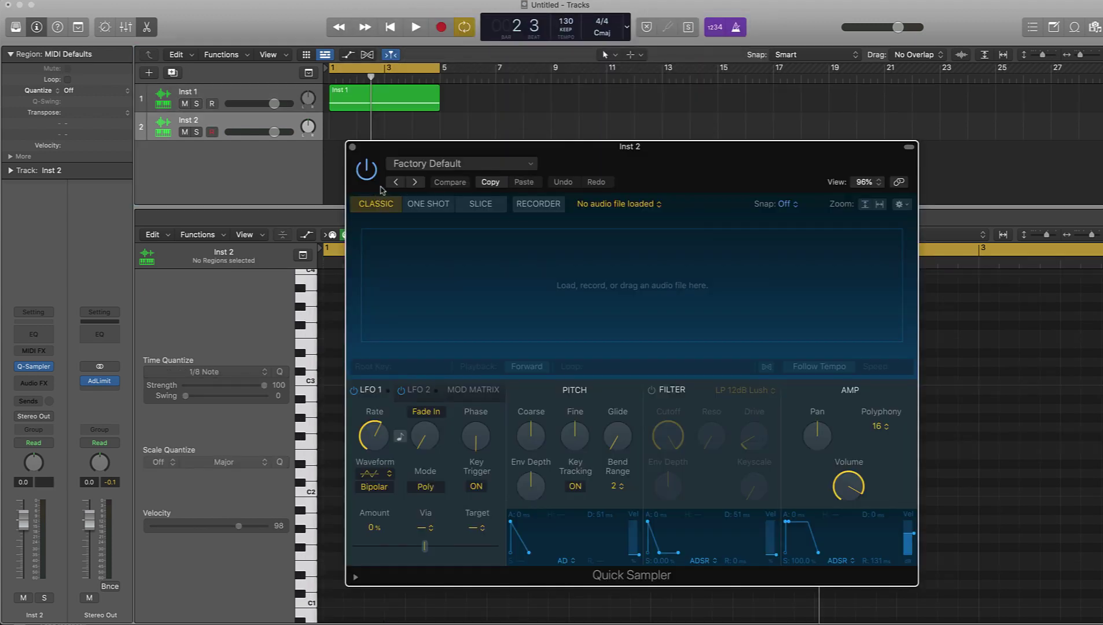
left_click(430, 165)
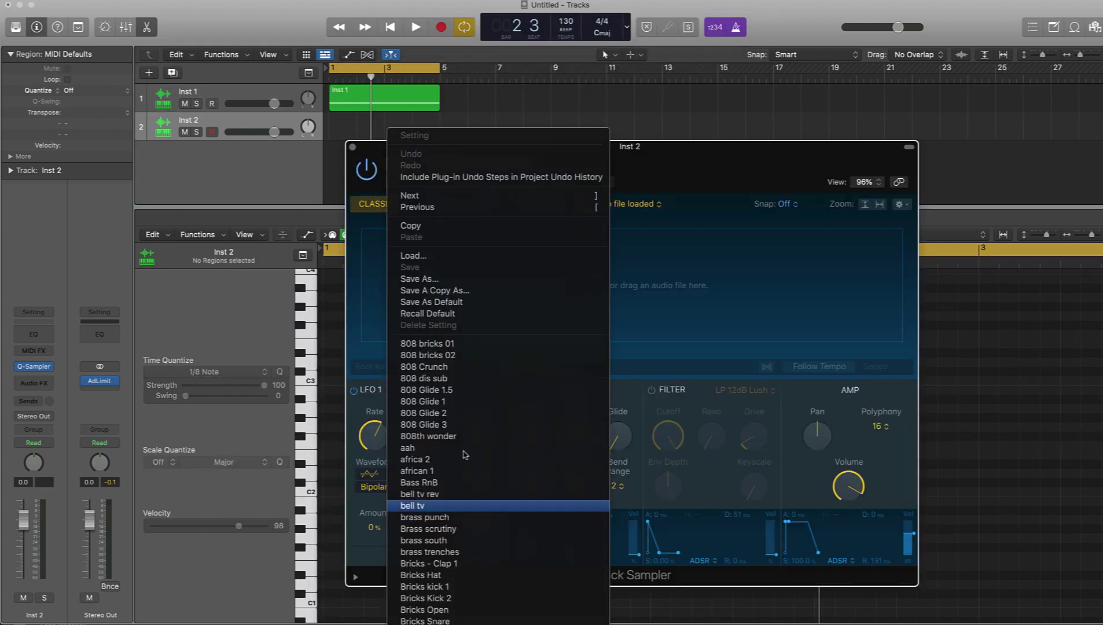
left_click(427, 317)
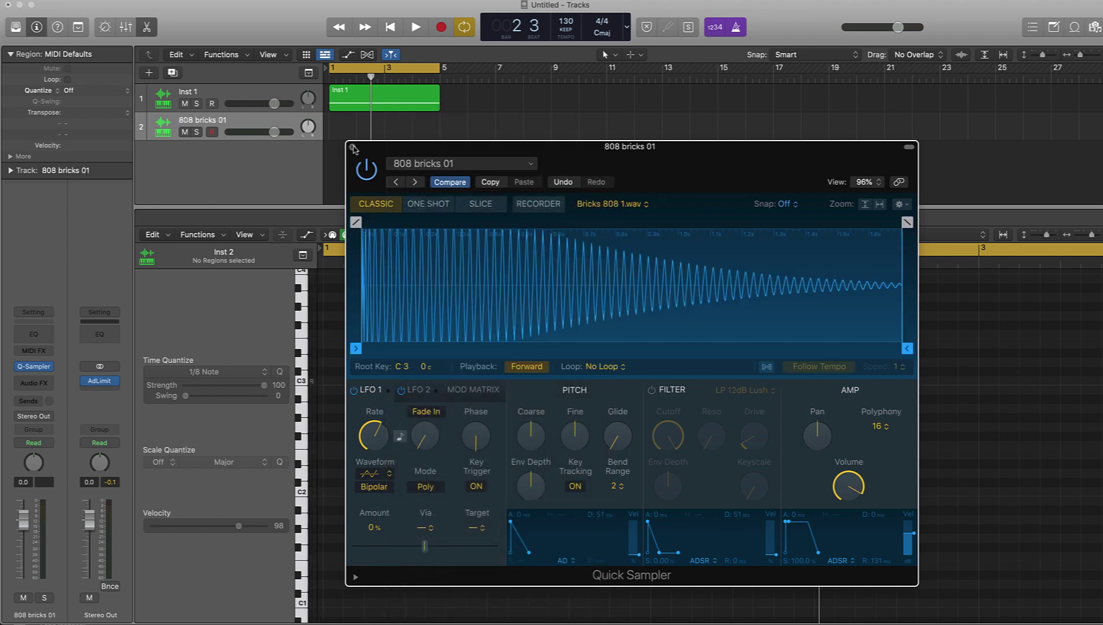
left_click(352, 147)
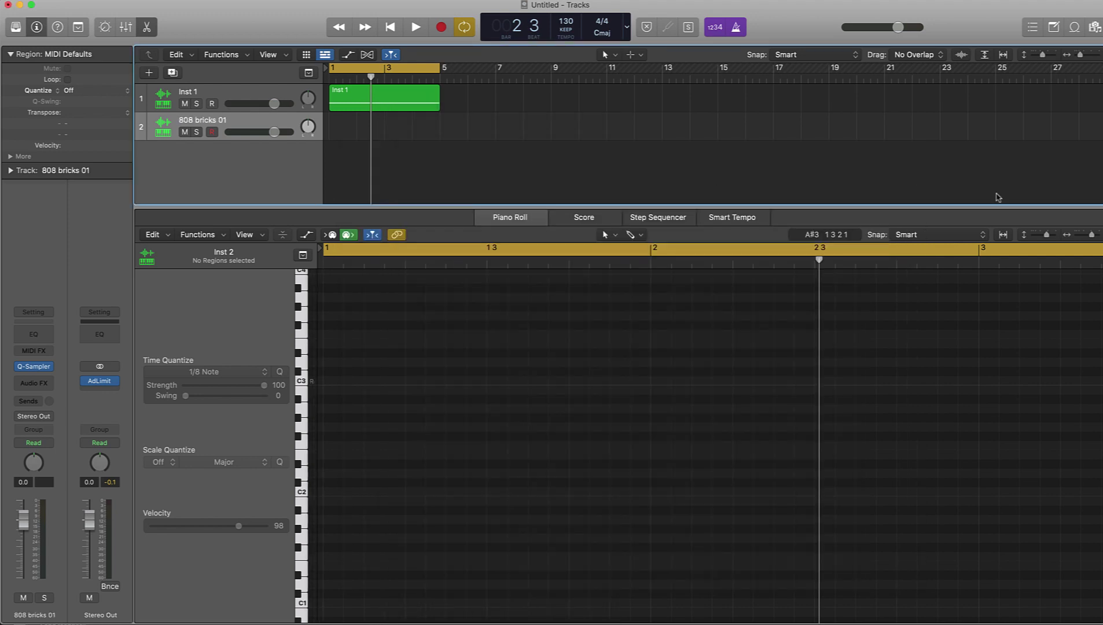
Open Musical Typing for the 808 bricks 01 track and audition a couple of 808 notes
key("super+k")
key("k")
key("o")
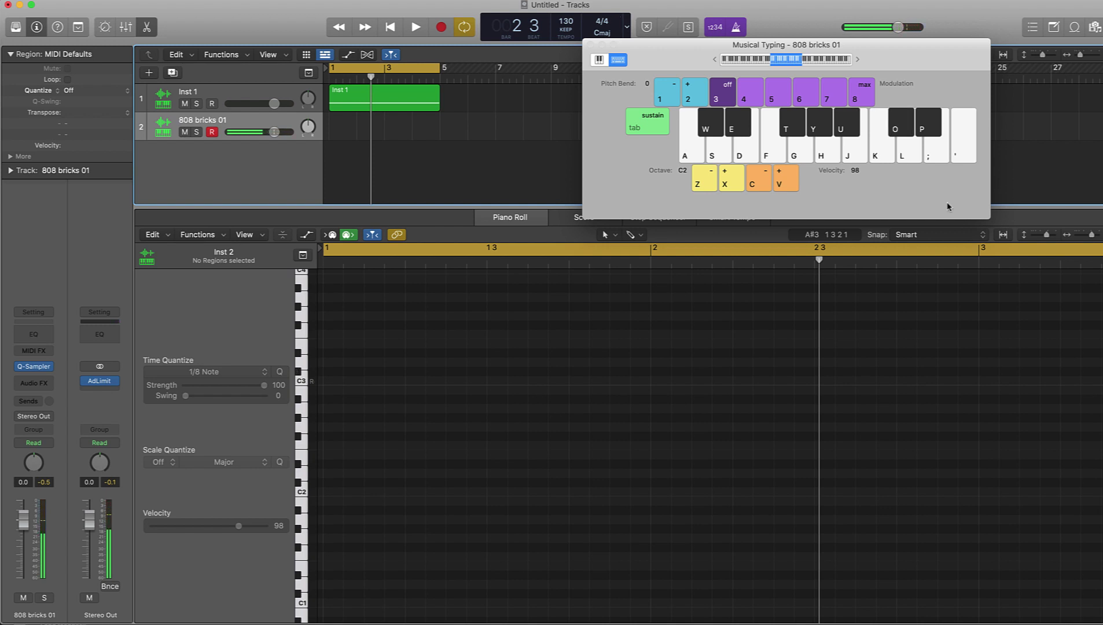
scroll(594, 257, "down", 2)
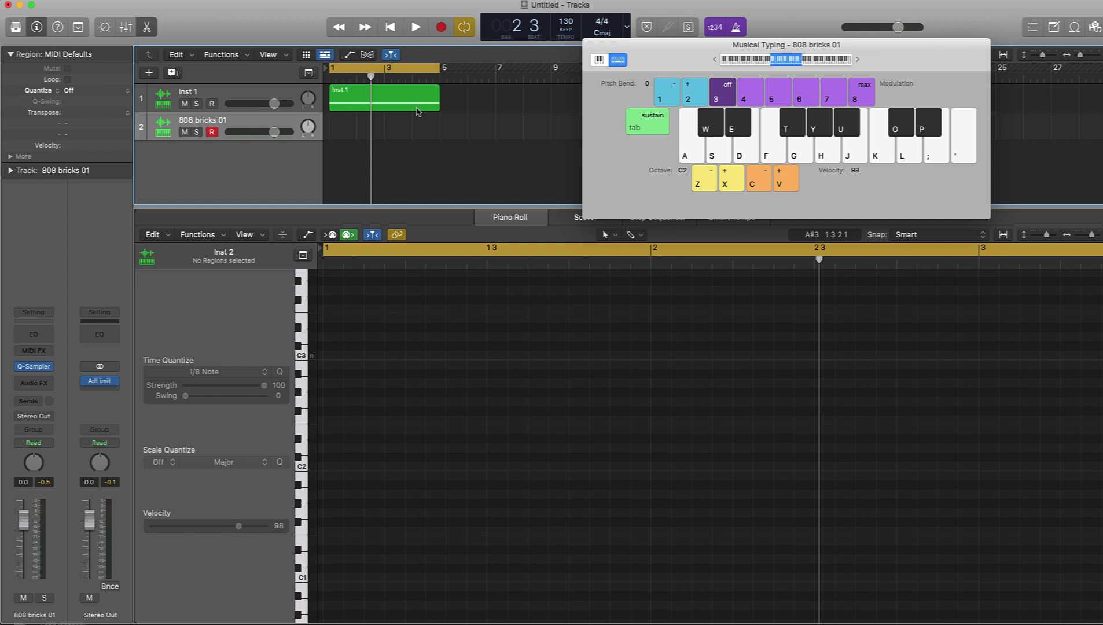
Play the piano loop, audition 808 notes against it, and raise the octave to C3
key("space")
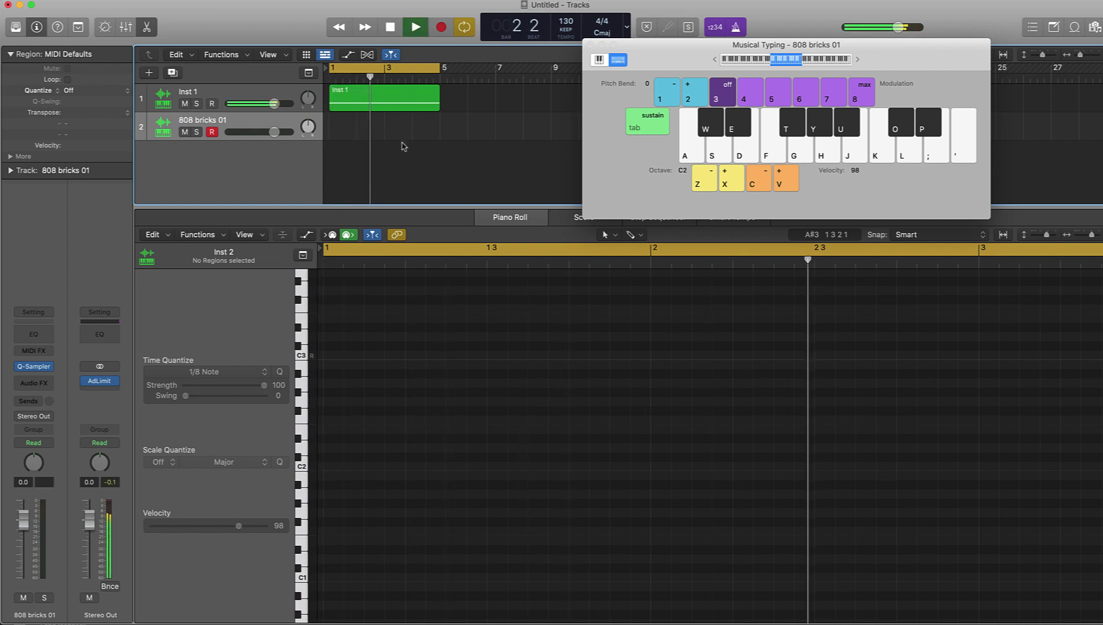
key("space")
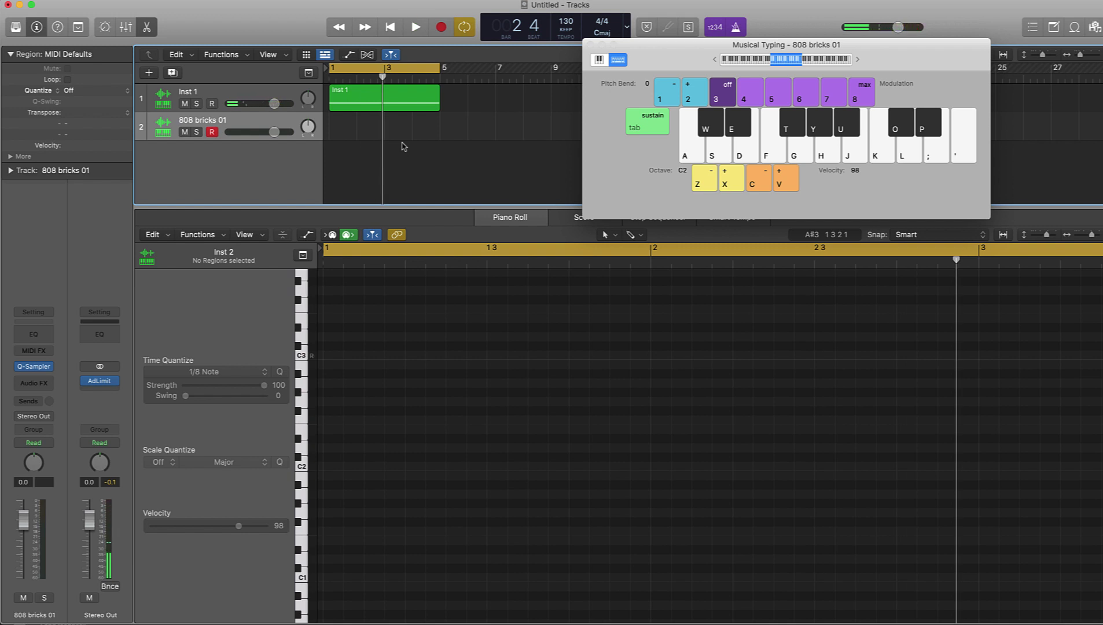
key("p")
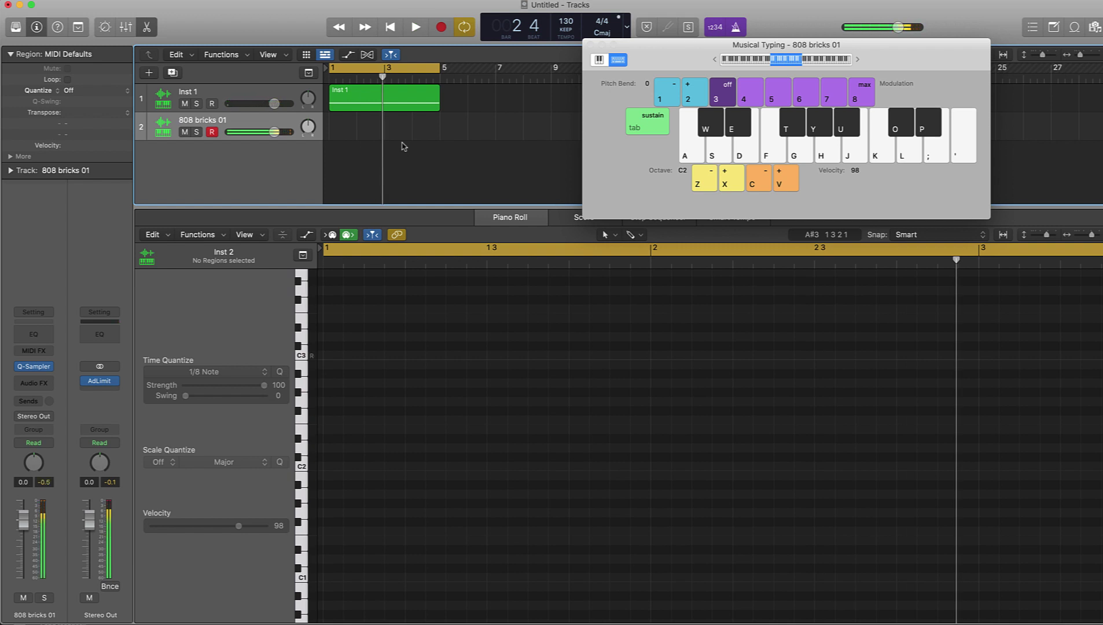
key("l")
key("o")
key("o")
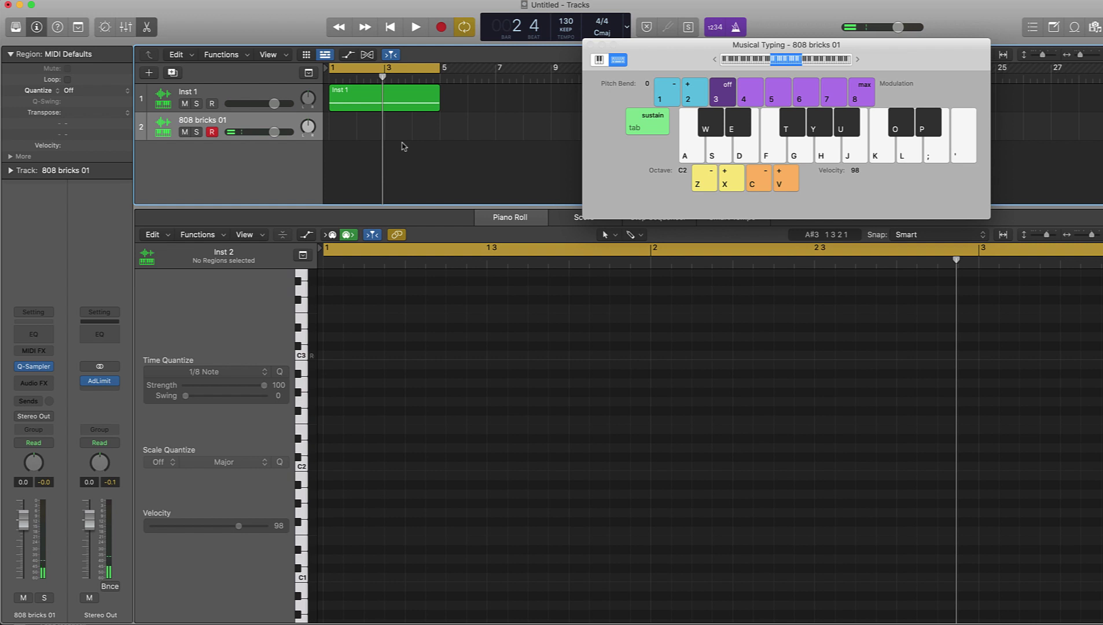
key("x")
key("o")
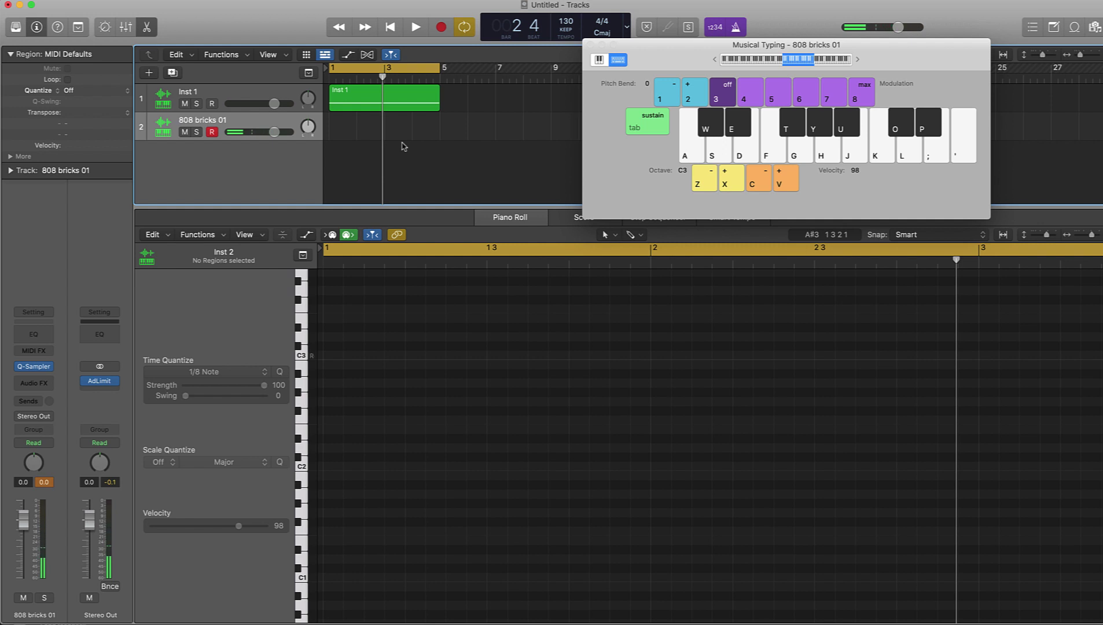
Audition an 808 note alone and along with playback from bar 1
key("o")
key("space")
key("o")
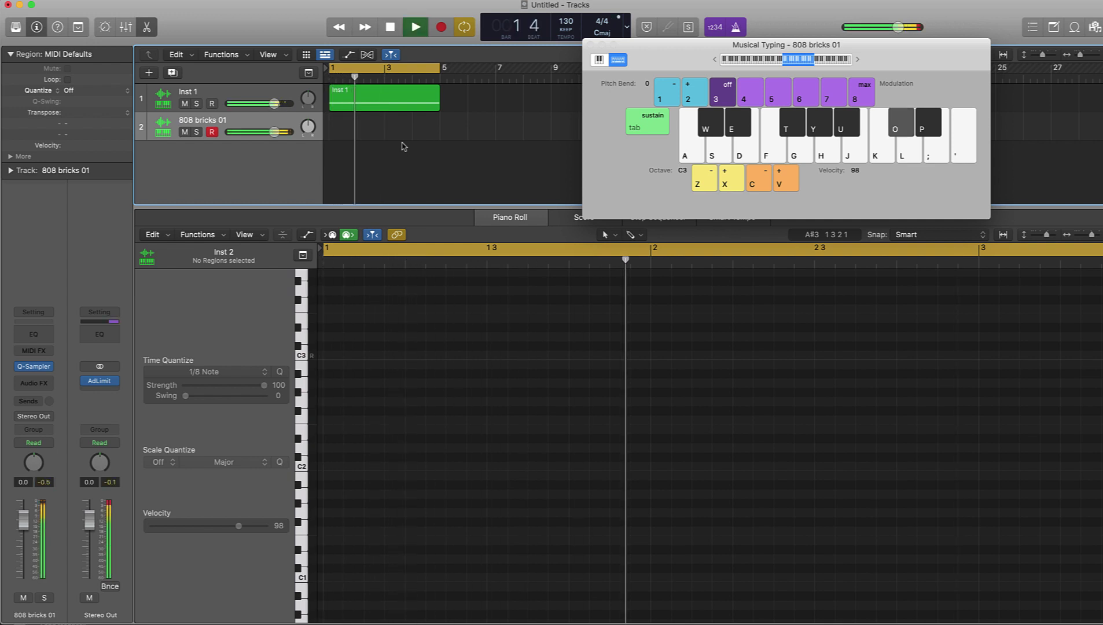
key("space")
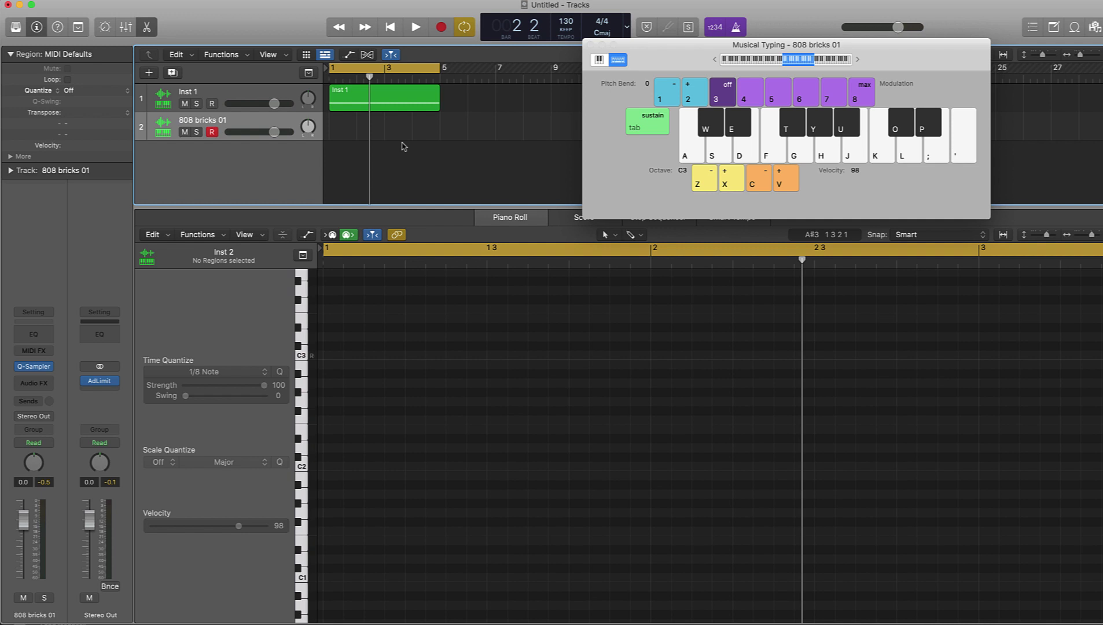
Play runs of 808 notes on the o, y, h, t, f and j keys to work out the pattern
key("o")
key("y")
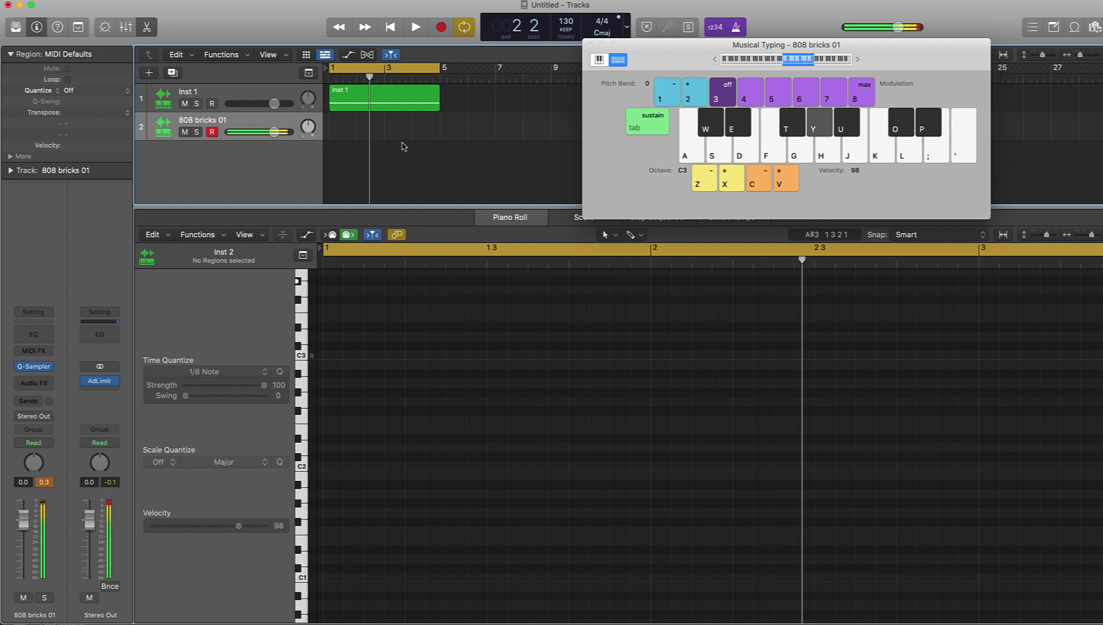
key("h")
key("y")
key("o")
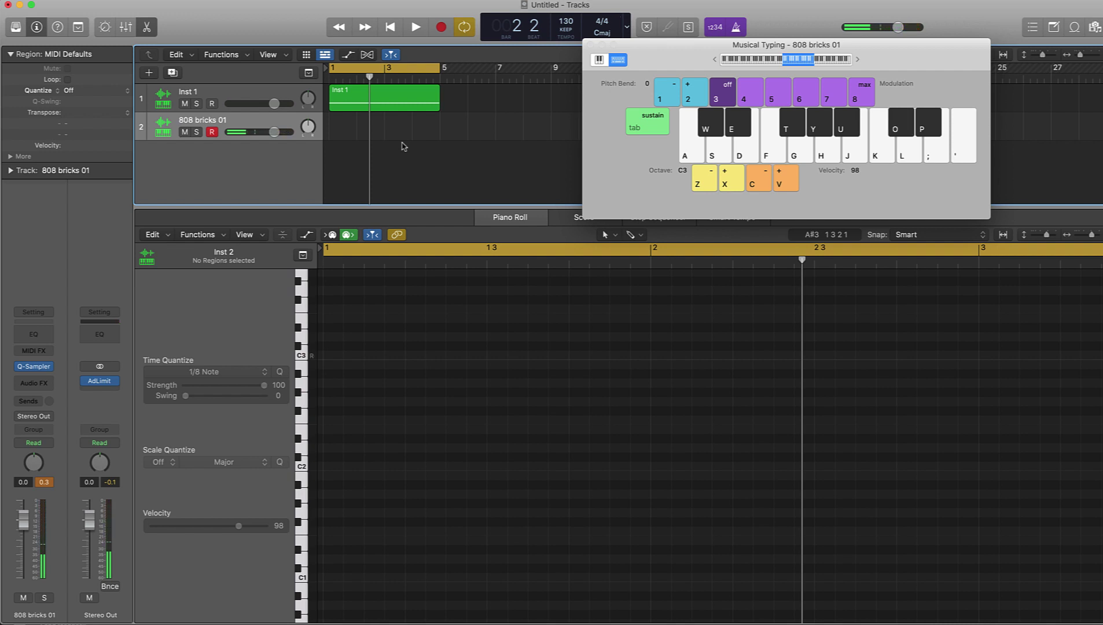
key("y")
key("o")
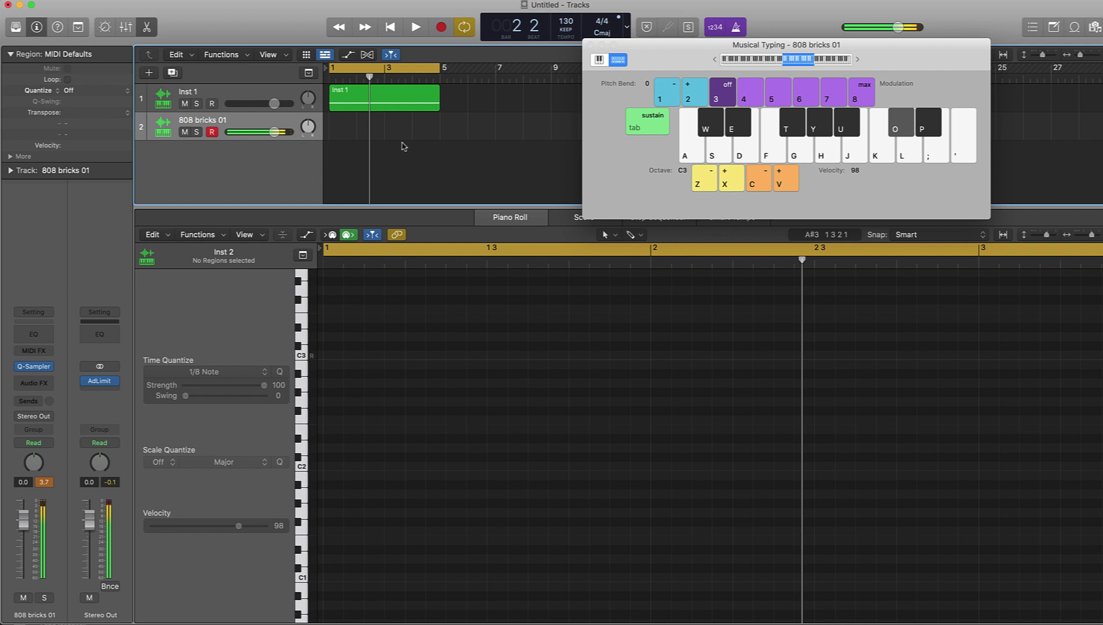
key("f")
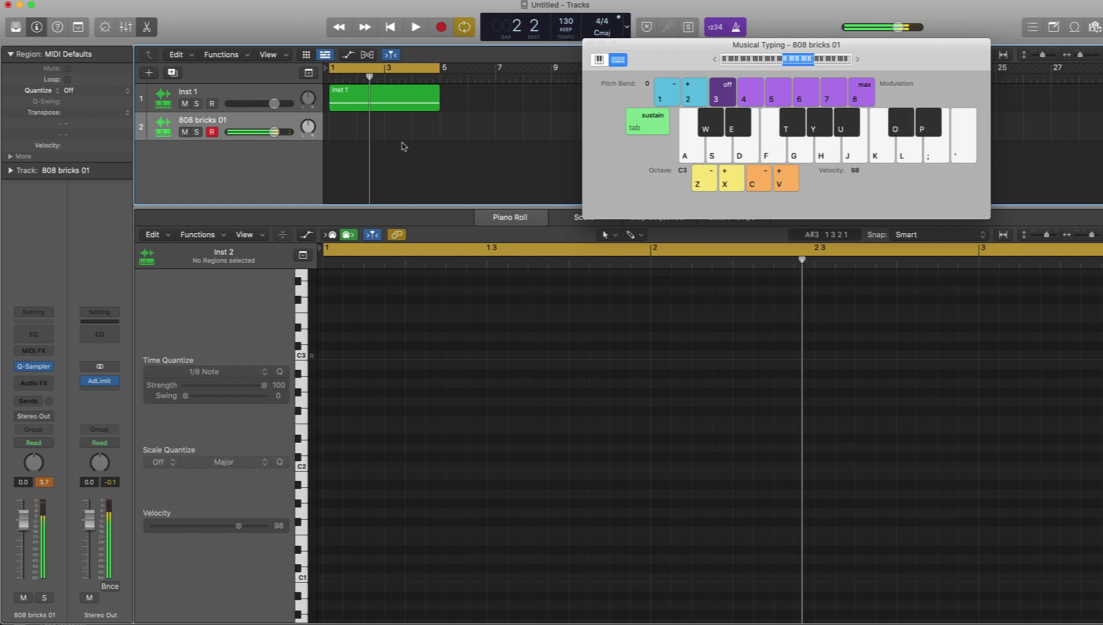
key("t")
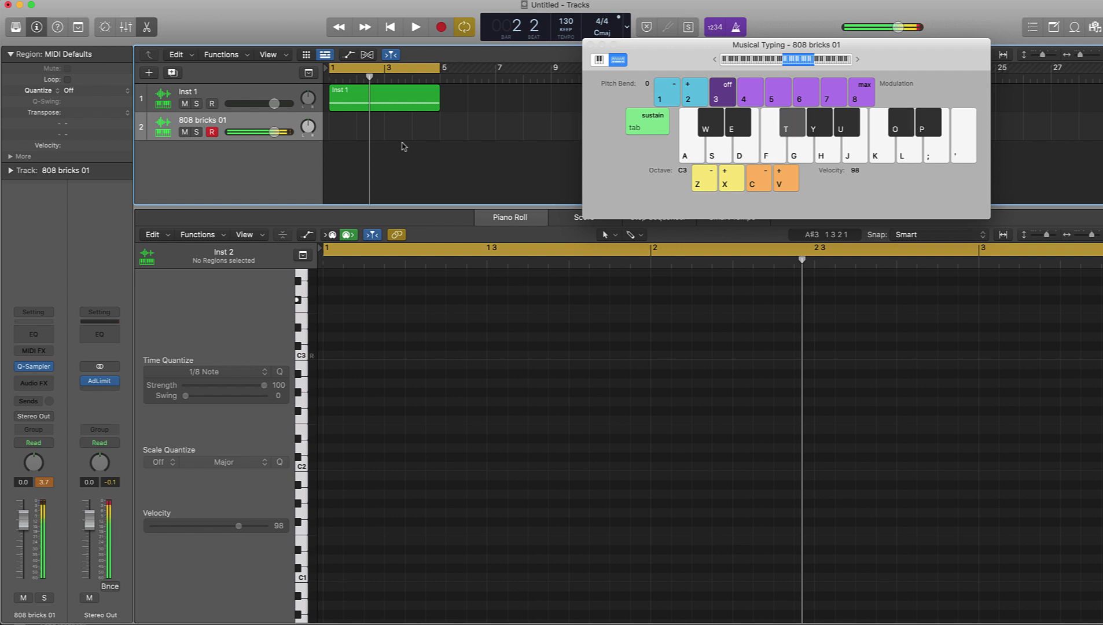
key("o")
key("y")
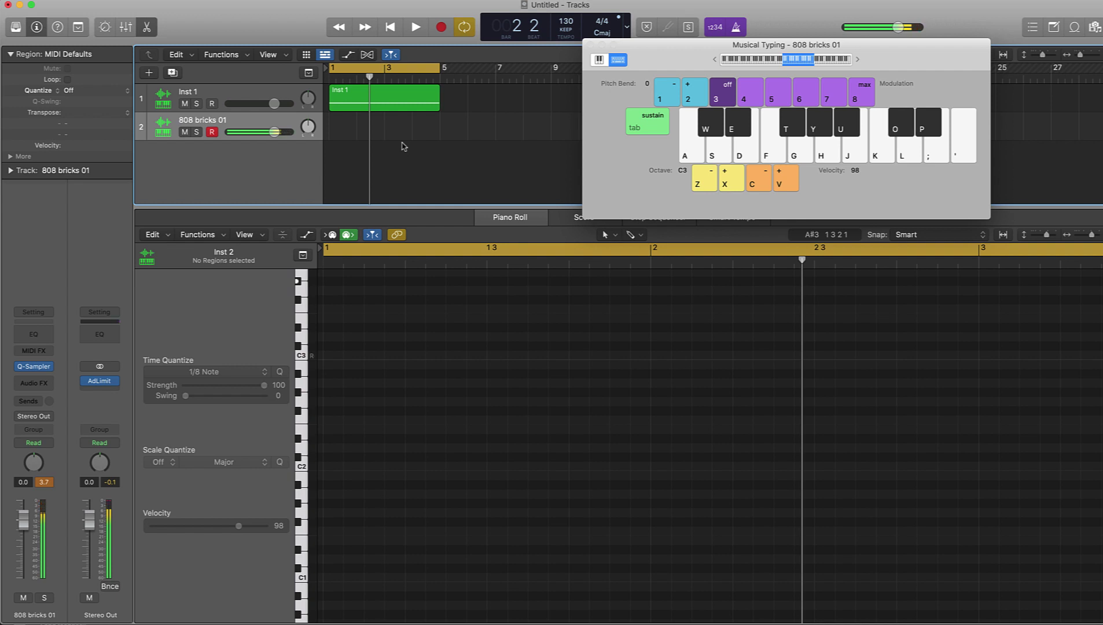
key("o")
key("h")
key("o")
key("t")
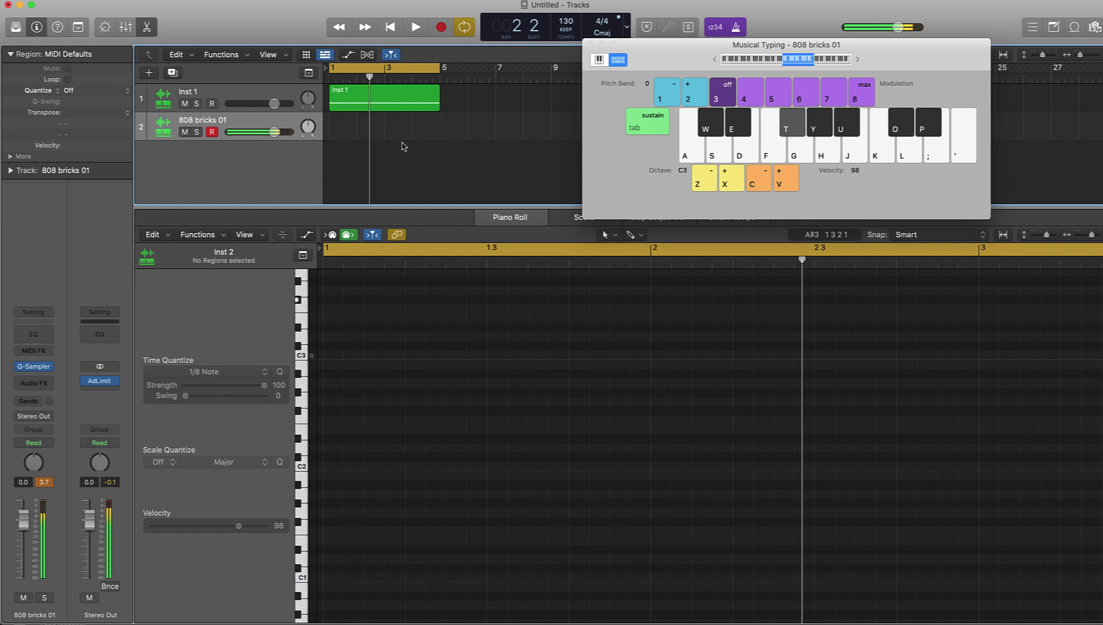
key("y")
key("h")
key("j")
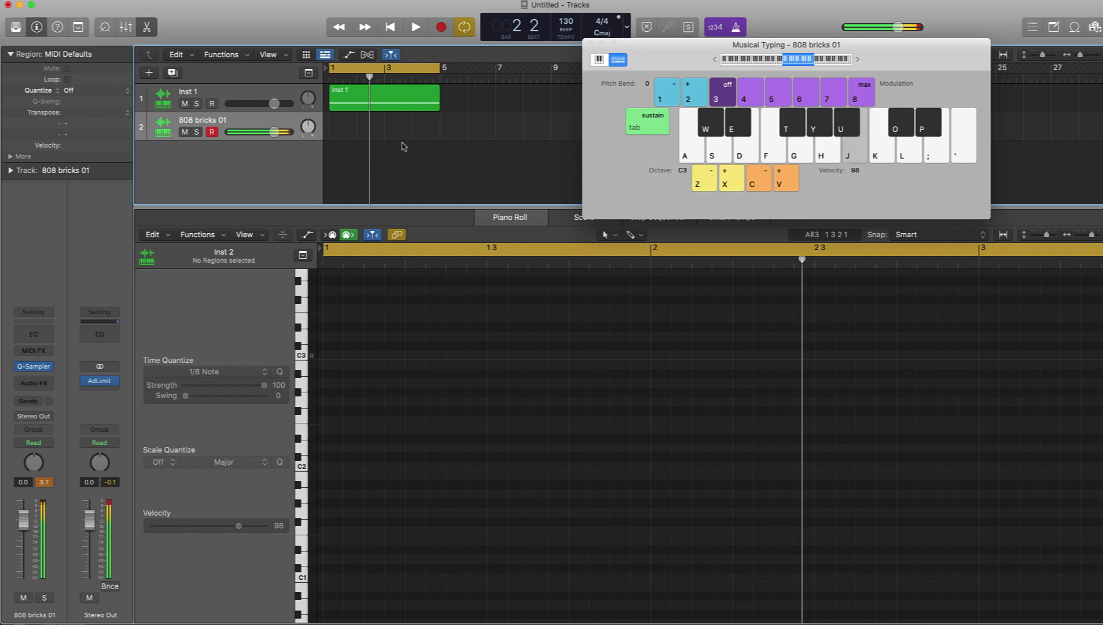
key("o")
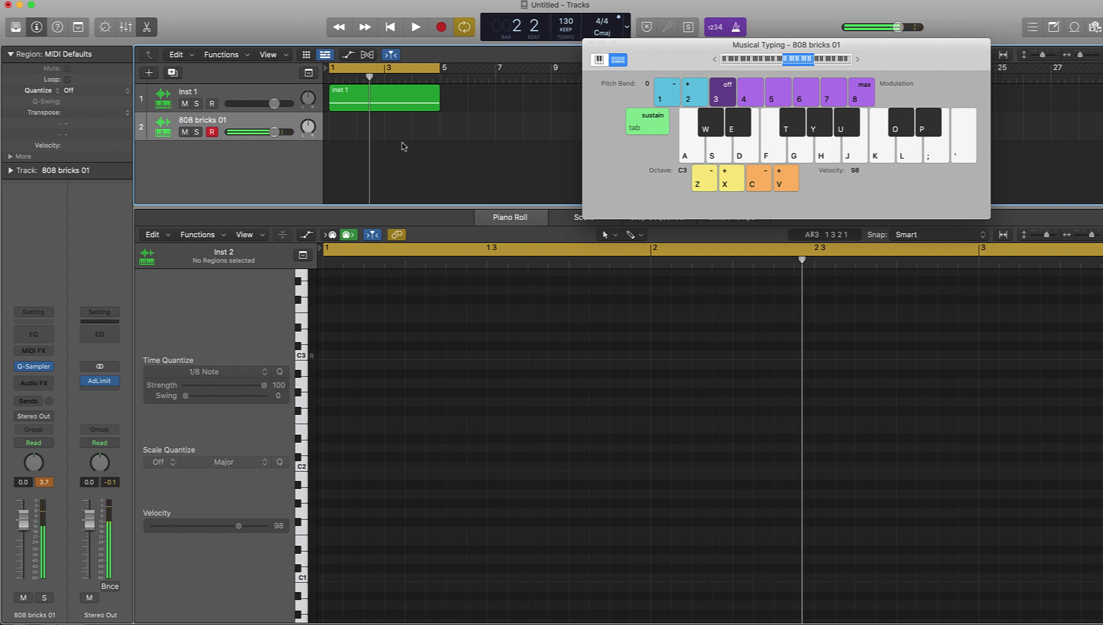
Drop the keyboard one octave and audition low 808 pitches, checking the chosen note against playback
key("z")
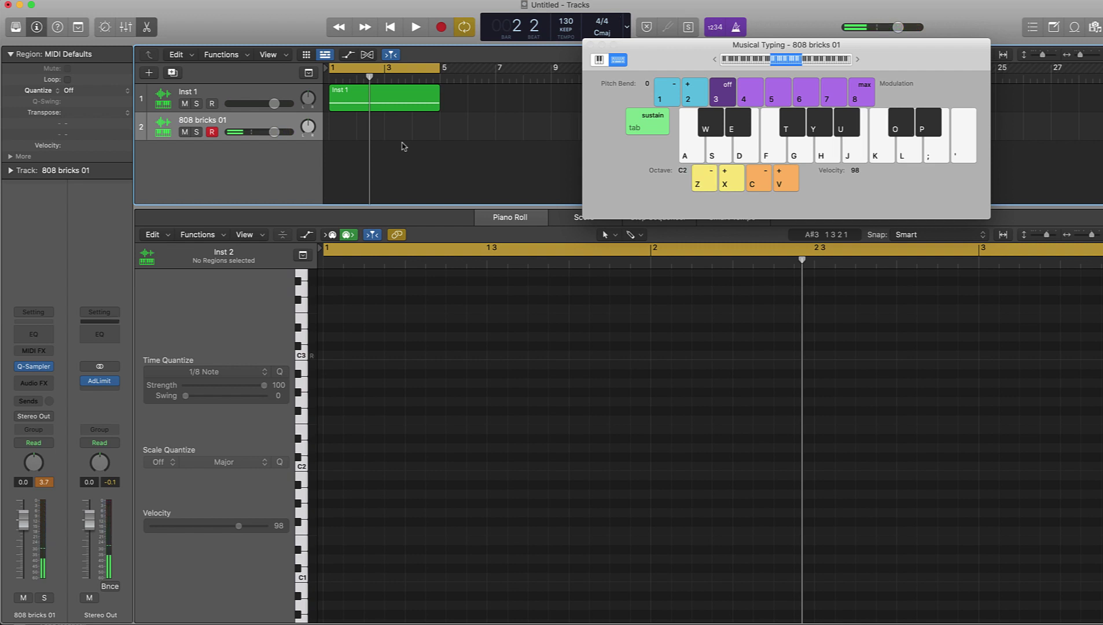
key("o")
key("h")
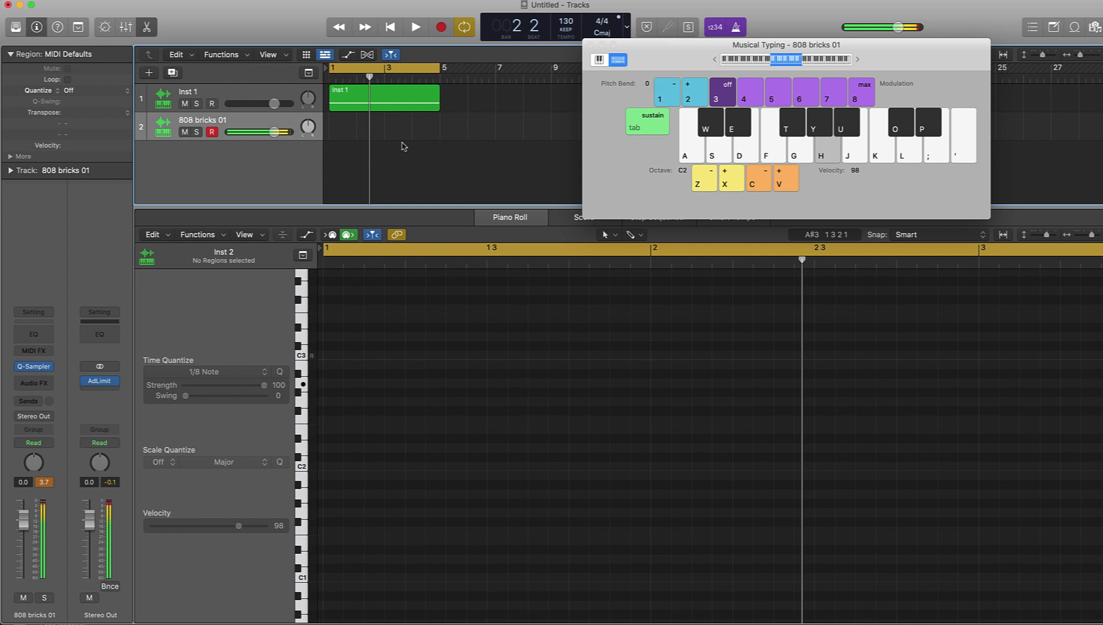
key("y")
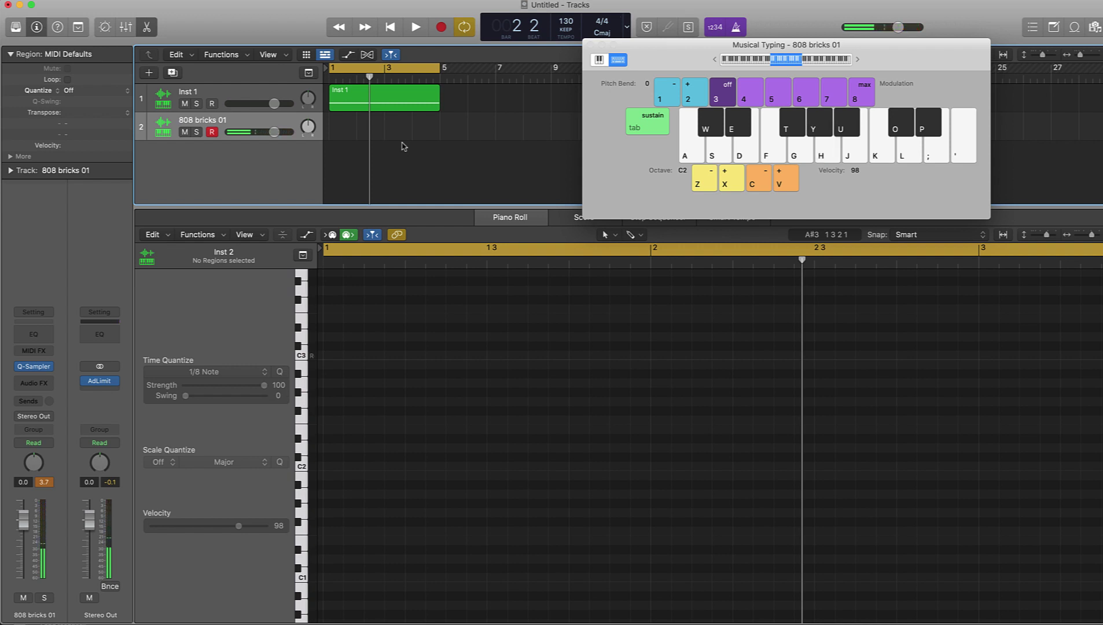
key("o")
key("space")
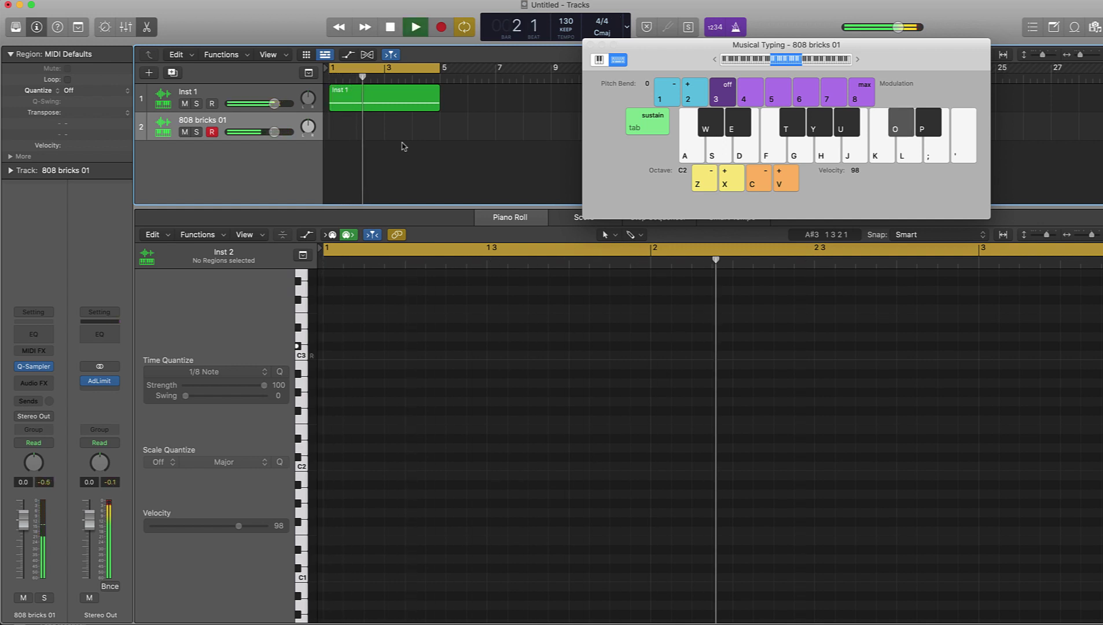
key("space")
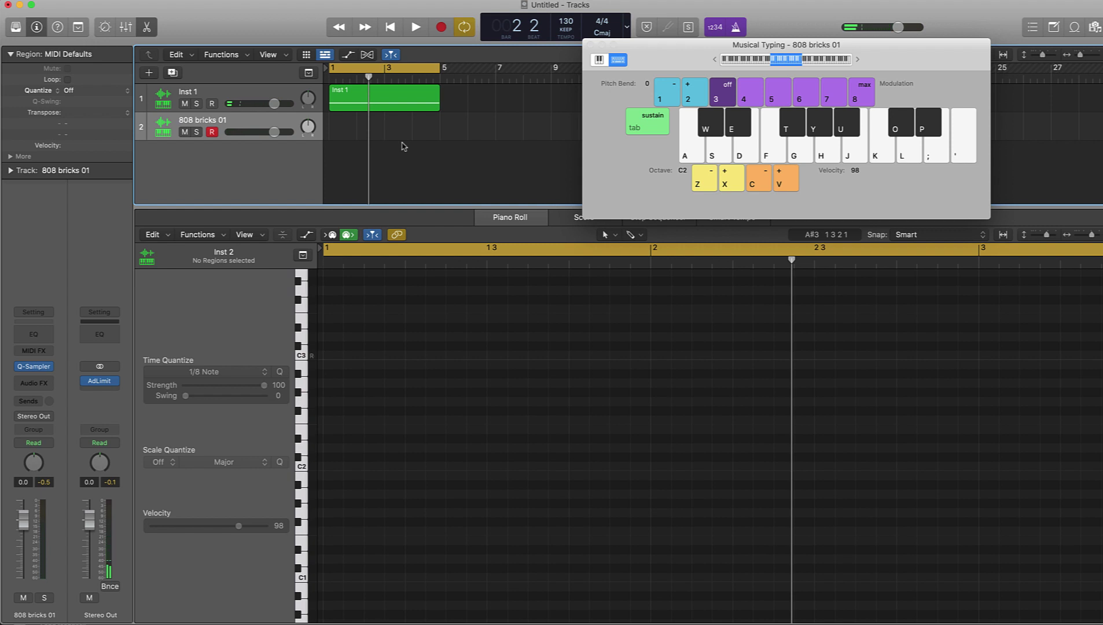
key("o")
Record a single 808 note and quantize it to start at bar 1
key("r")
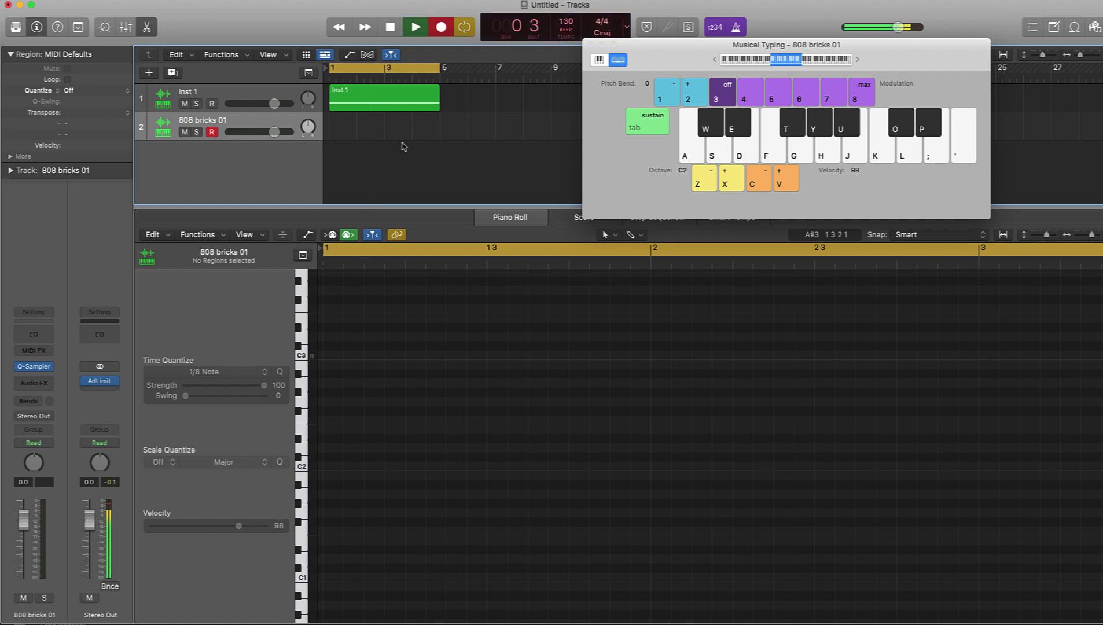
key("o")
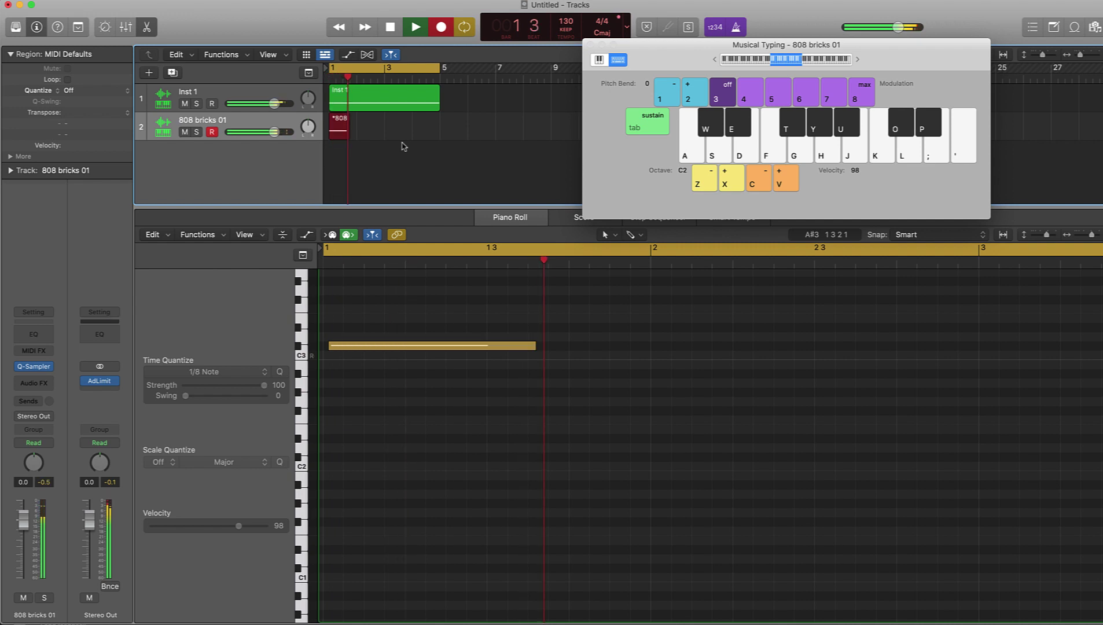
key("space")
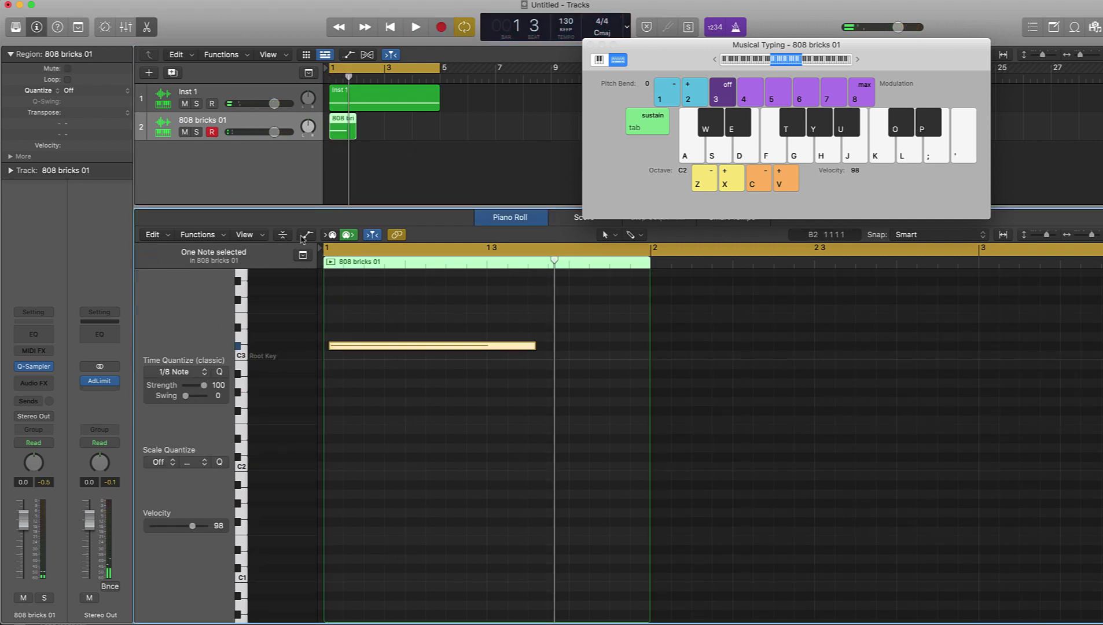
left_click(220, 373)
Shorten the 808 note slightly and extend the region to bar 5
key("space")
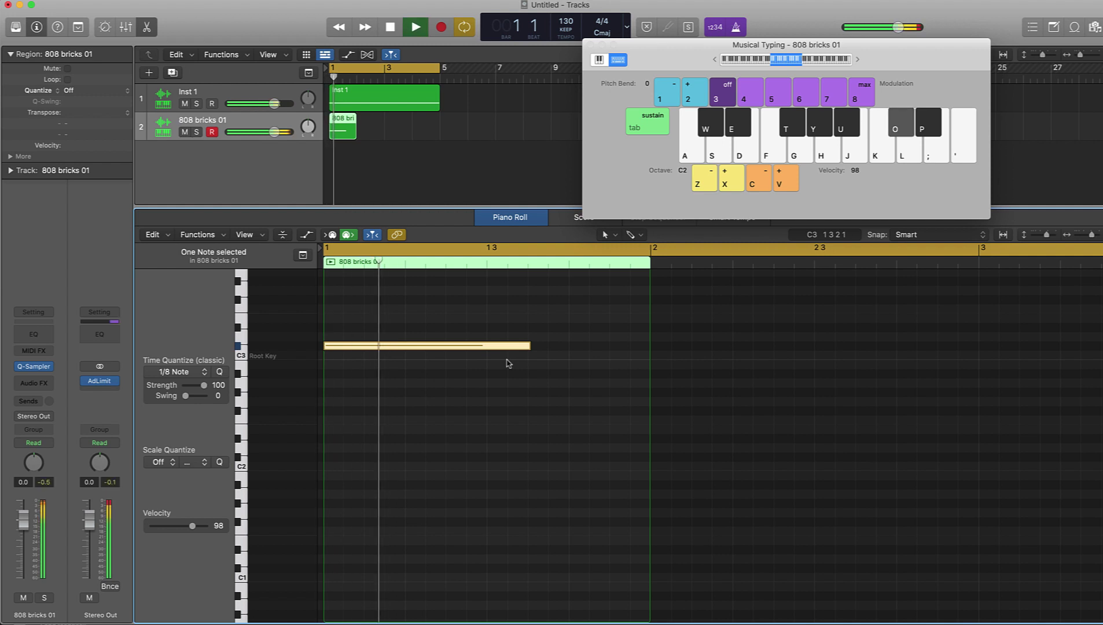
key("space")
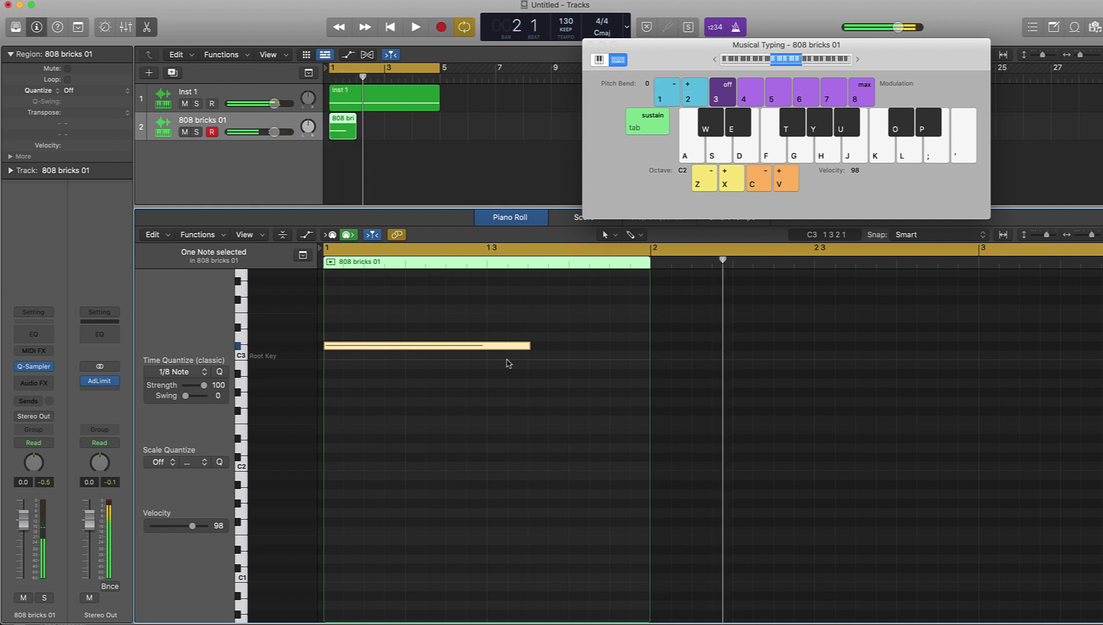
left_click_drag(529, 346, 515, 346)
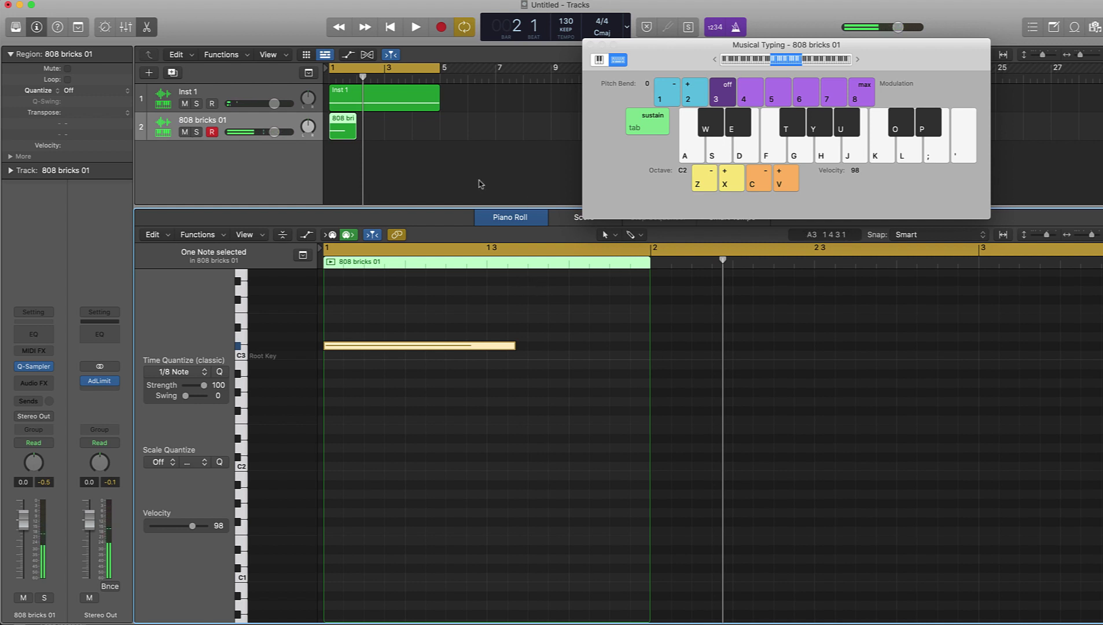
left_click_drag(356, 131, 439, 131)
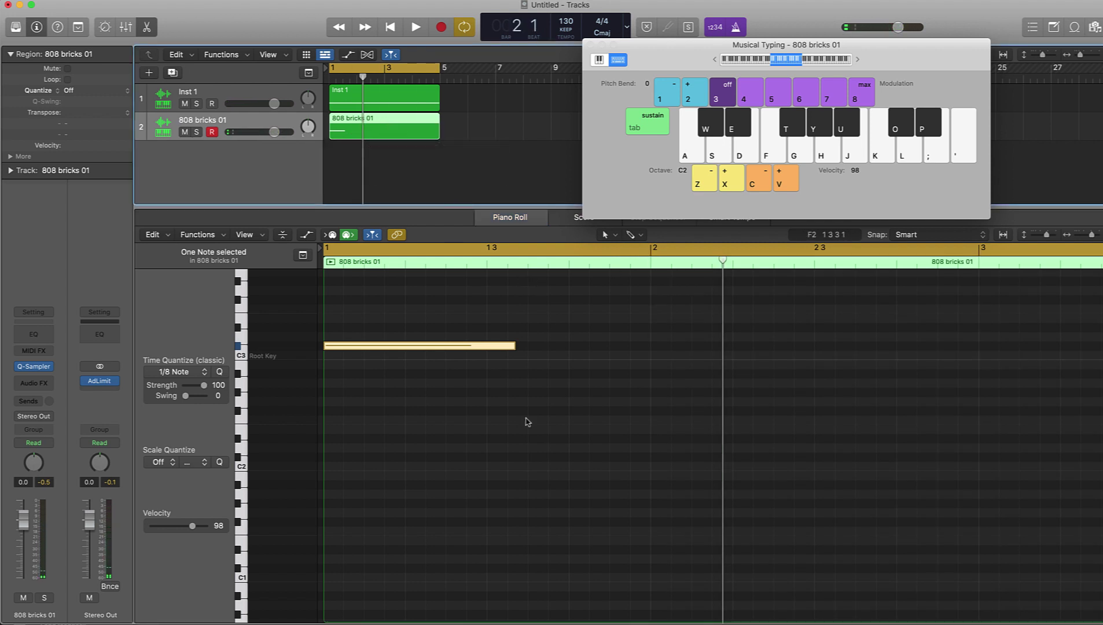
Close Musical Typing and audition the recorded 808 note
left_click(591, 45)
scroll(554, 331, "up", 3)
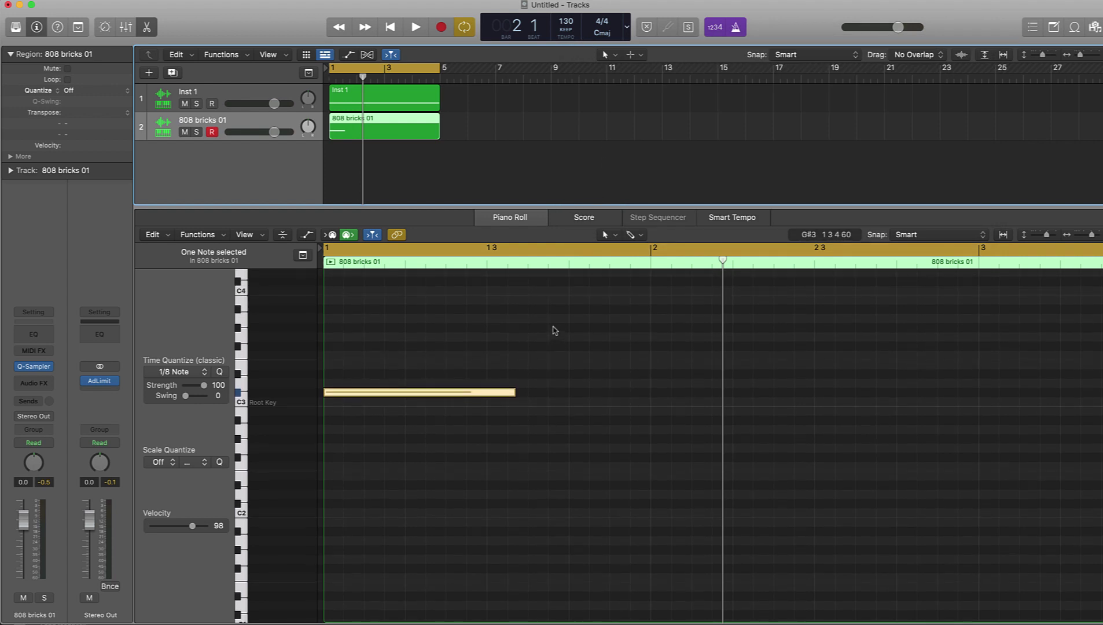
left_click(444, 392)
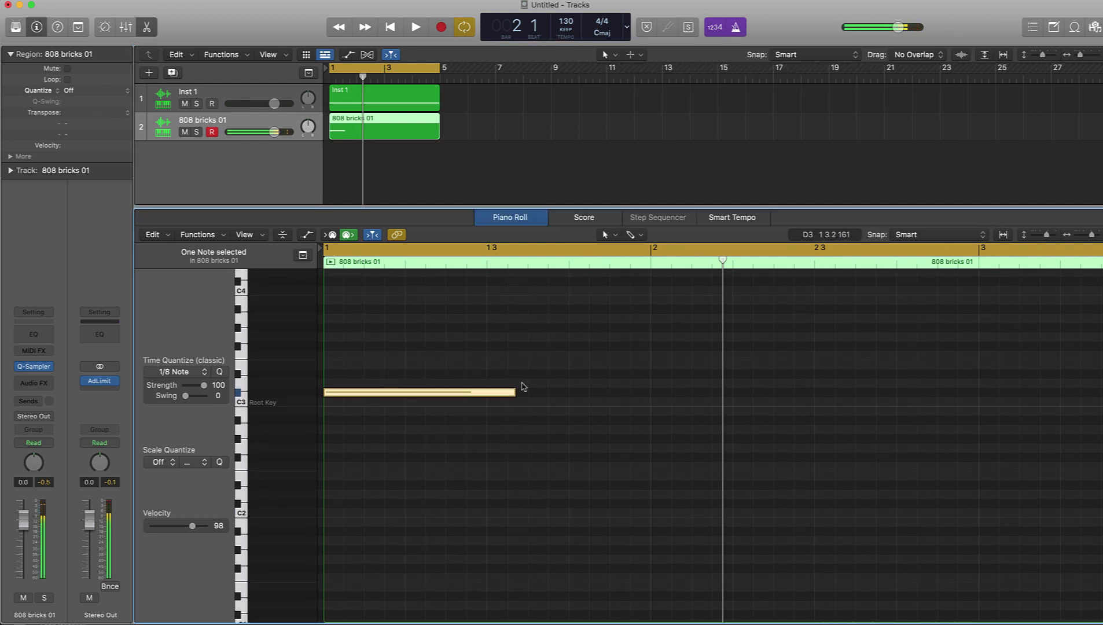
key("space")
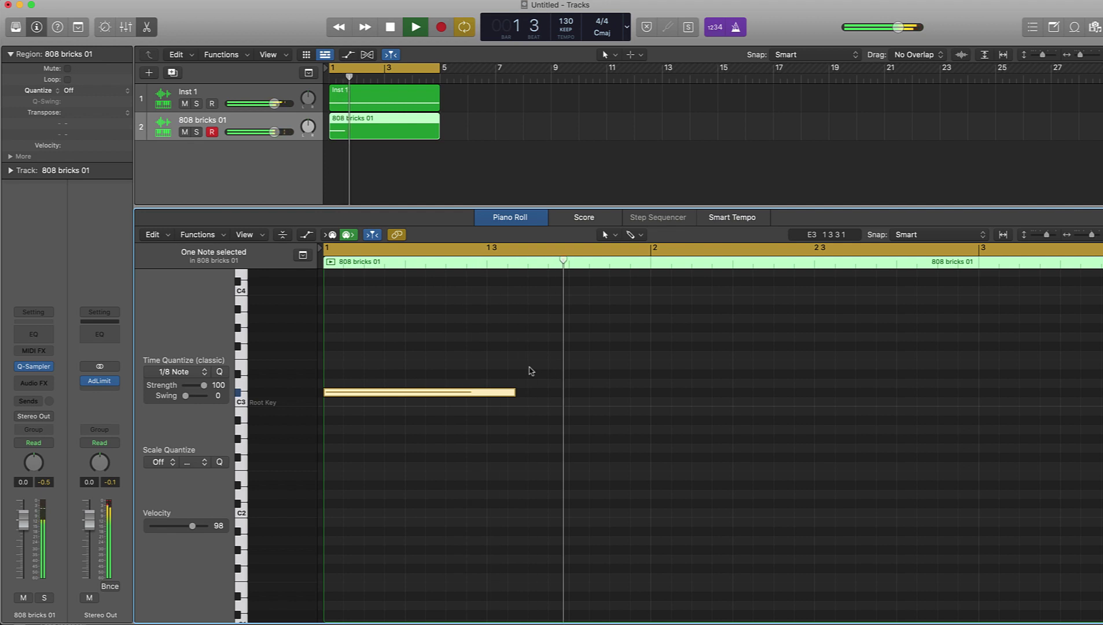
key("space")
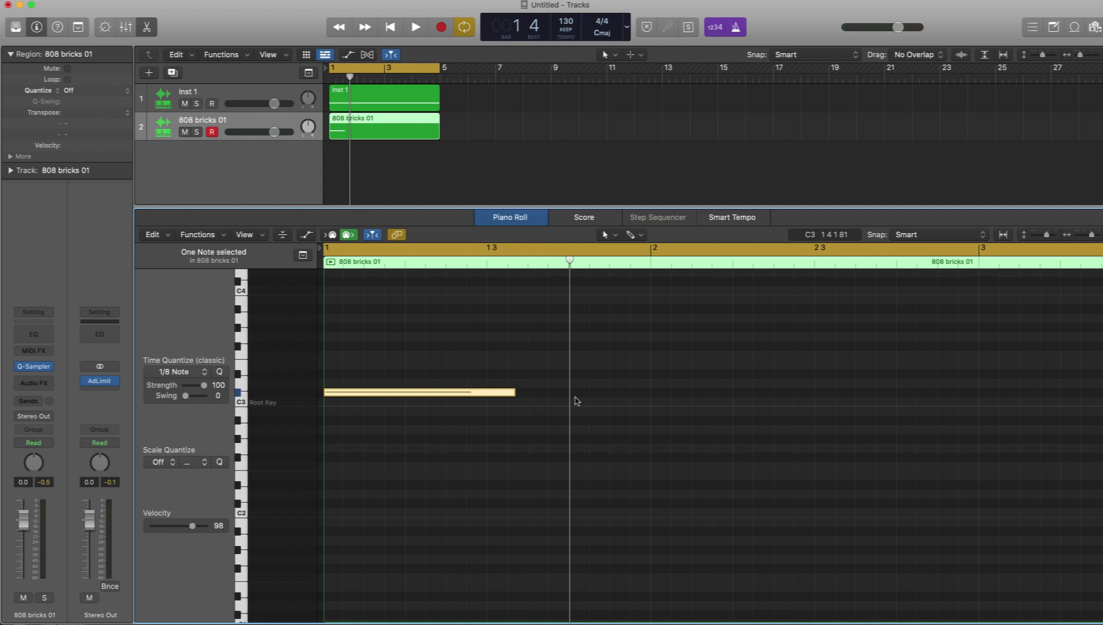
Add a second 808 note on the same pitch at beat 4 of bar 1
key("space")
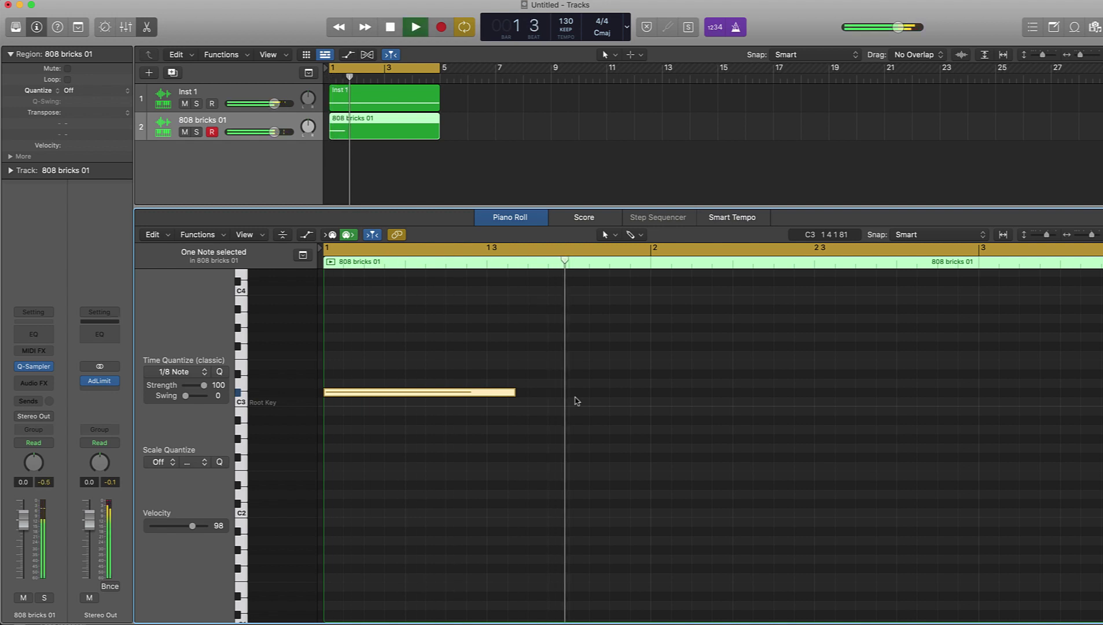
key("space")
left_click(573, 394, "super")
key("space")
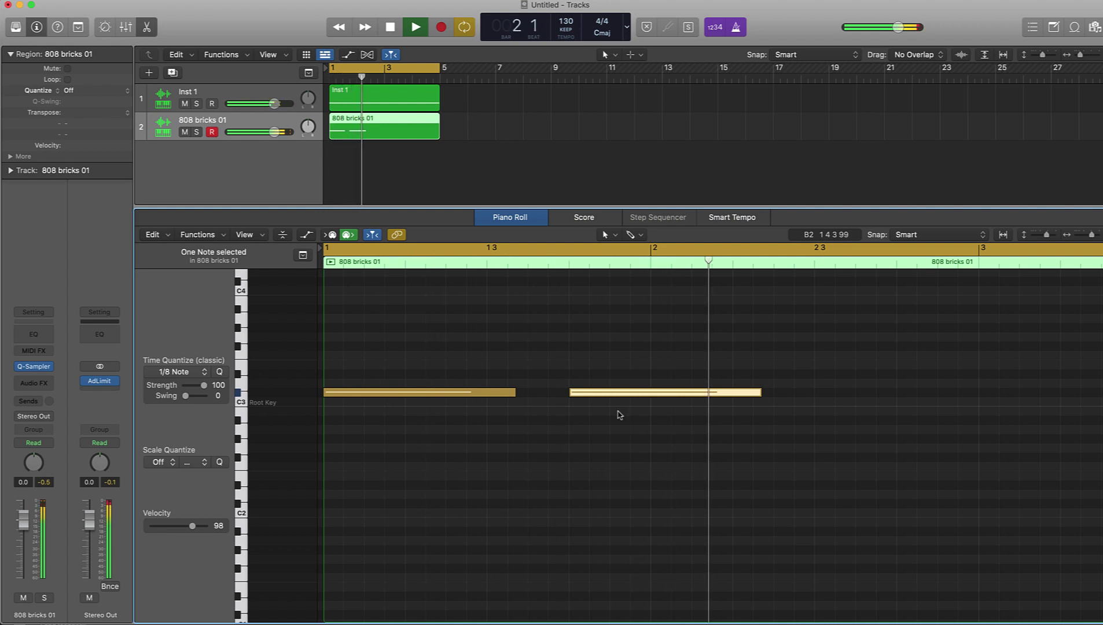
key("space")
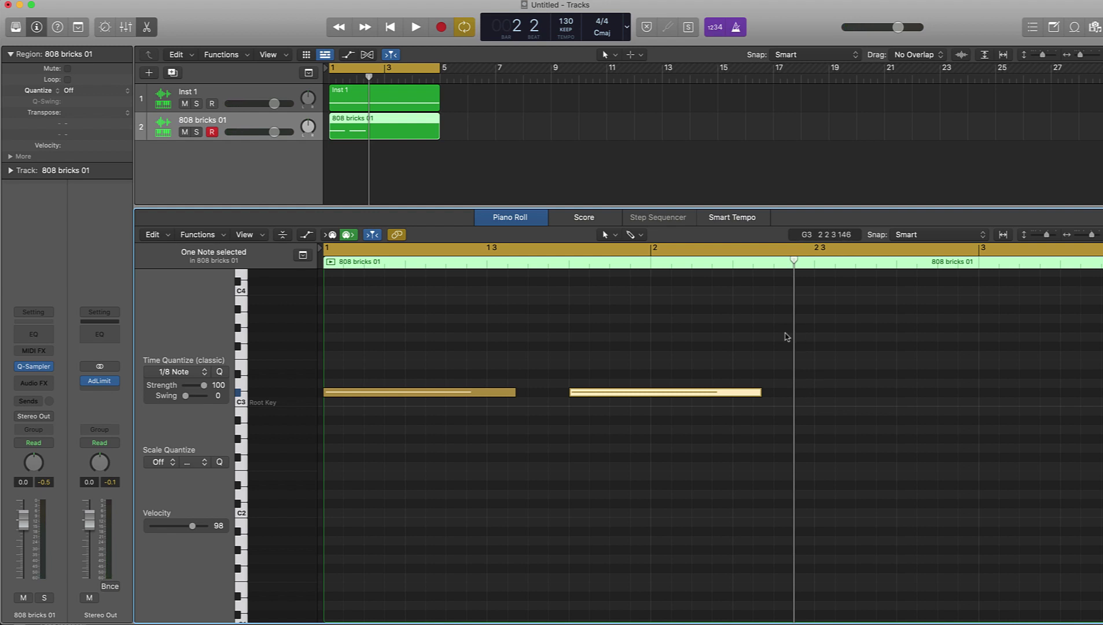
Add a third 808 note one step lower around bar 2 beat 3
left_click_drag(795, 261, 820, 318)
left_click_drag(816, 319, 850, 318)
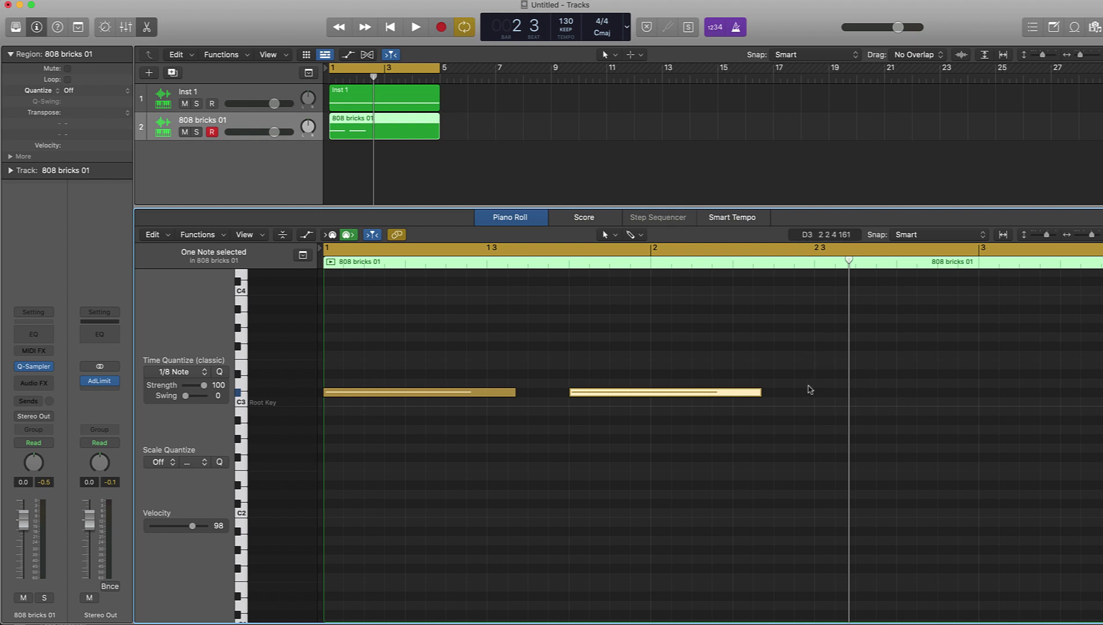
key("space")
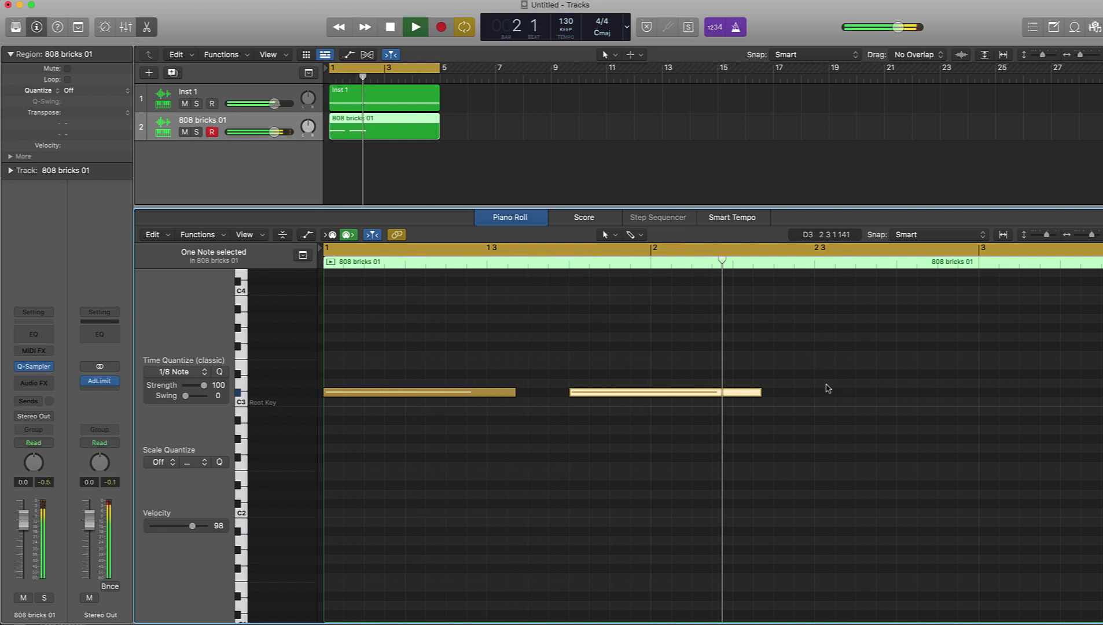
left_click(820, 402, "super")
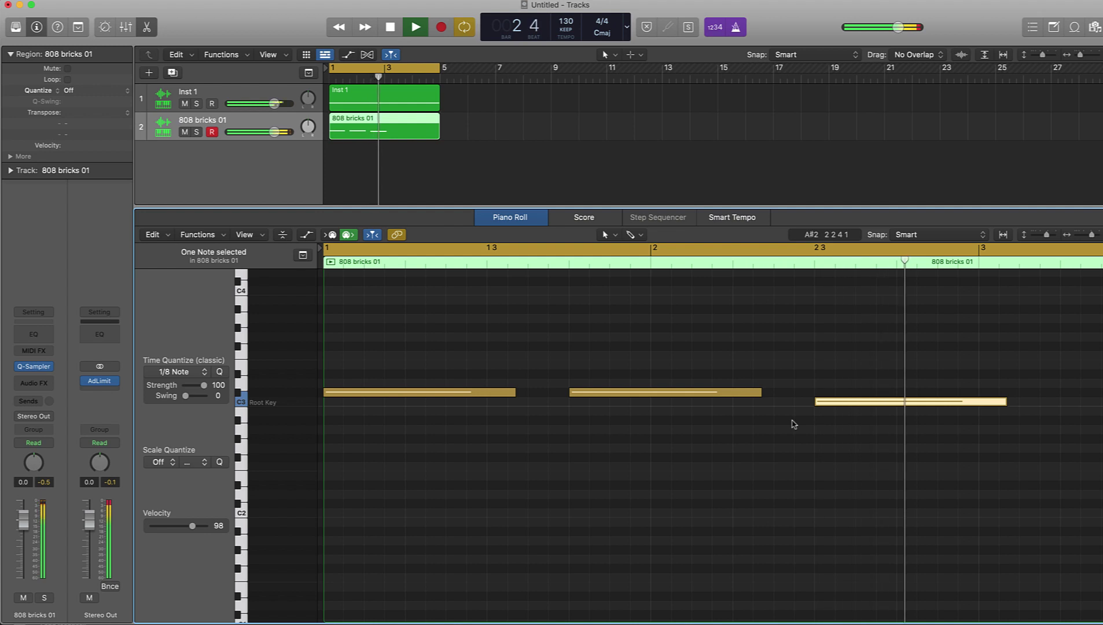
key("space")
Add an 808 note at bar 3, shorten the previous note to end there, and audition
scroll(928, 431, "right", 5)
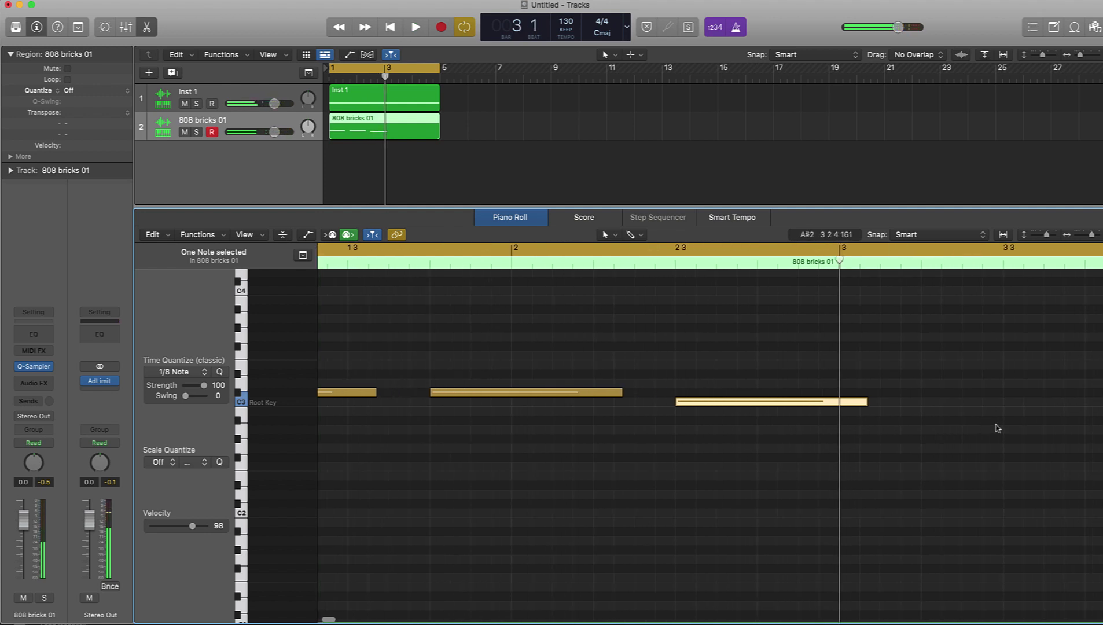
left_click(744, 392, "super")
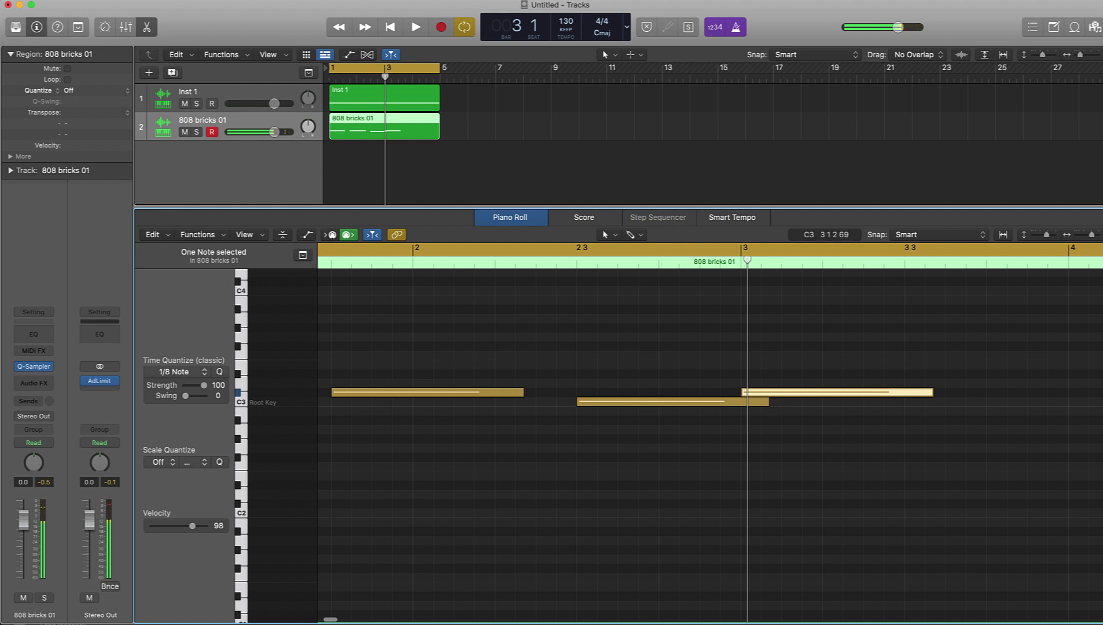
left_click_drag(768, 401, 740, 402)
key("space")
left_click(917, 455)
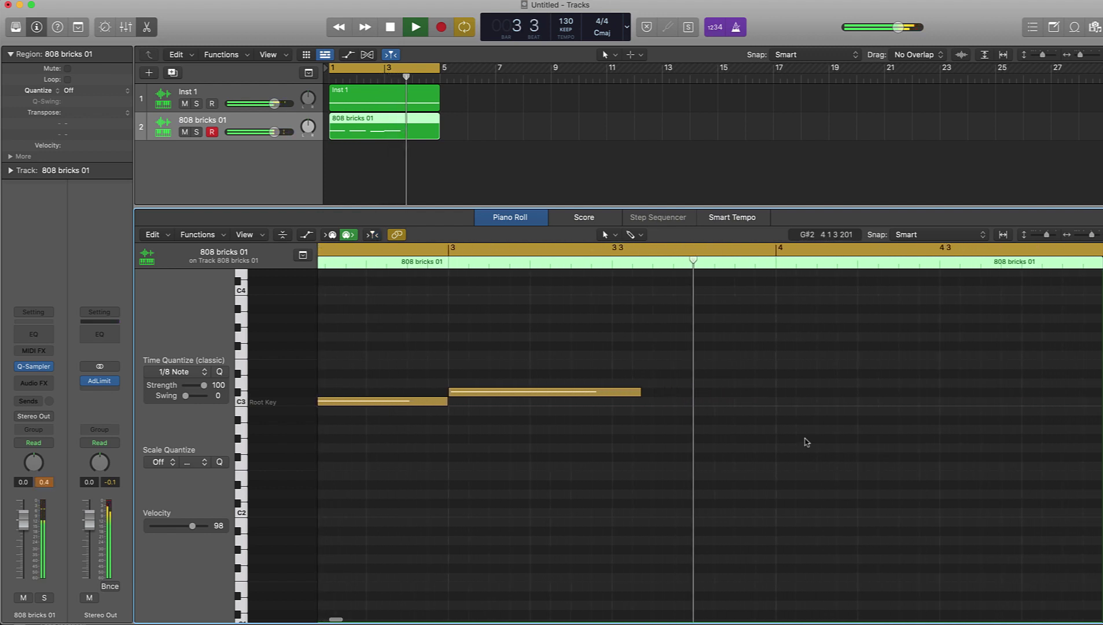
key("space")
key("Return")
key("space")
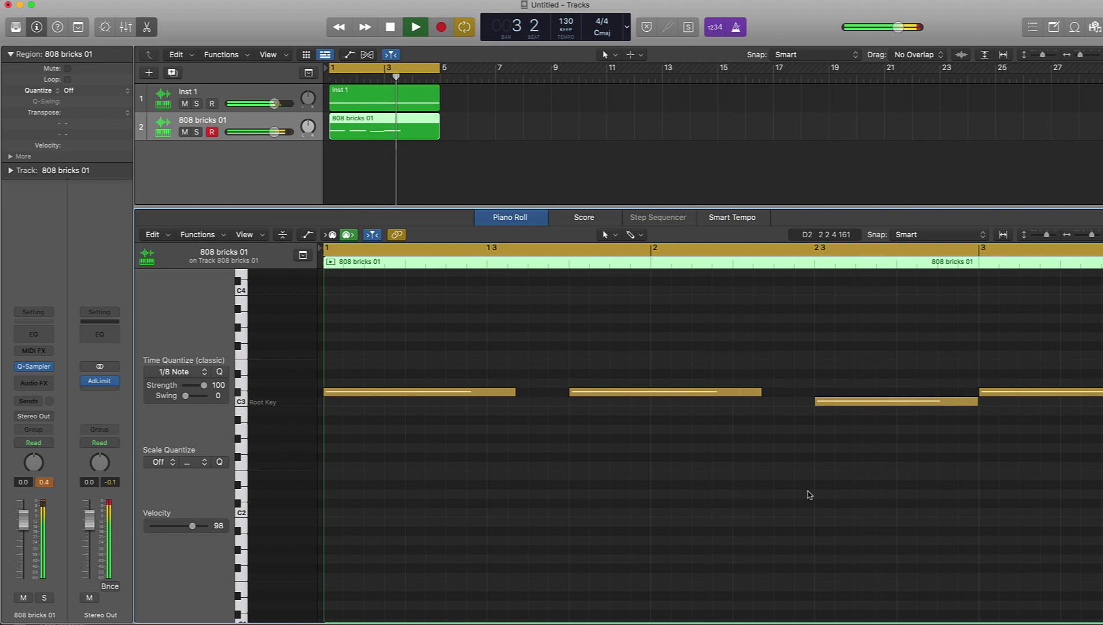
key("space")
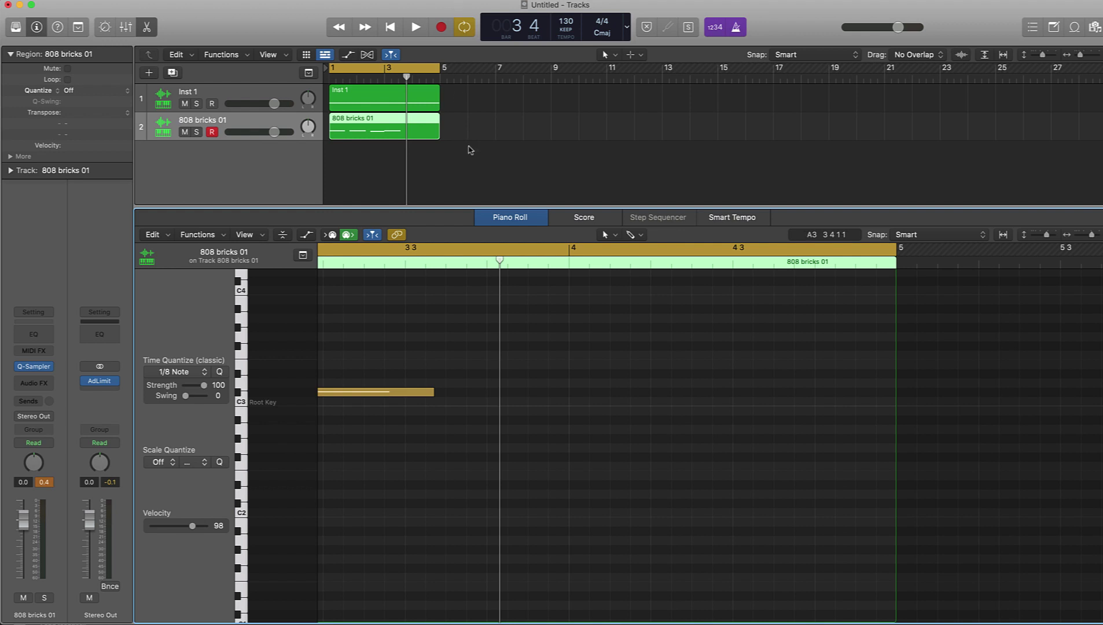
Delete the 808 note at bar 3
key("comma")
scroll(483, 322, "left", 10)
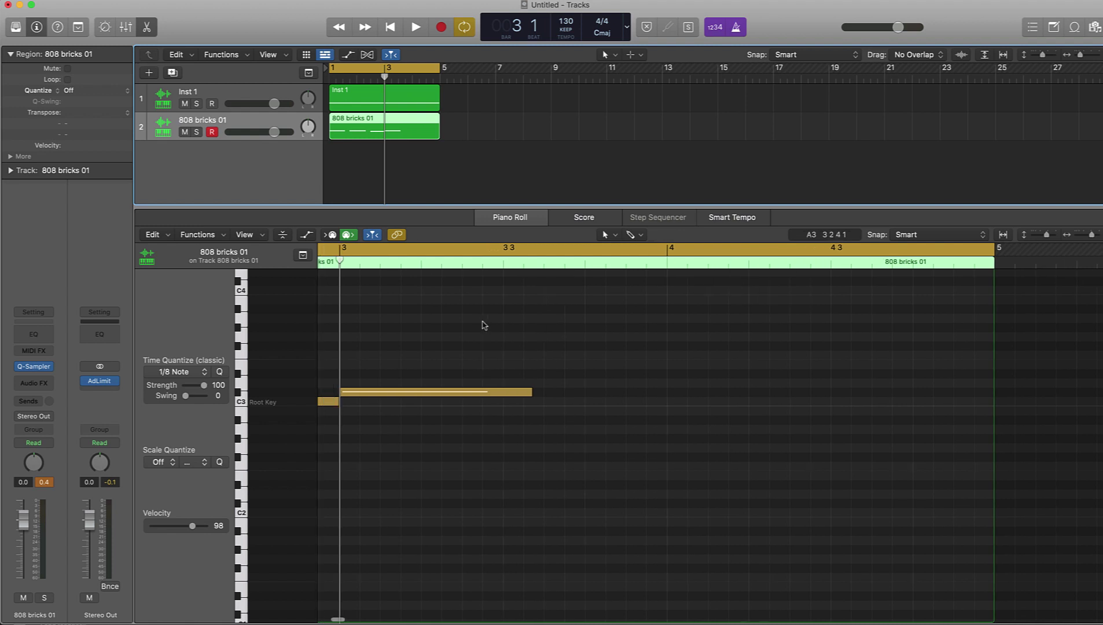
left_click(810, 392)
key("Delete")
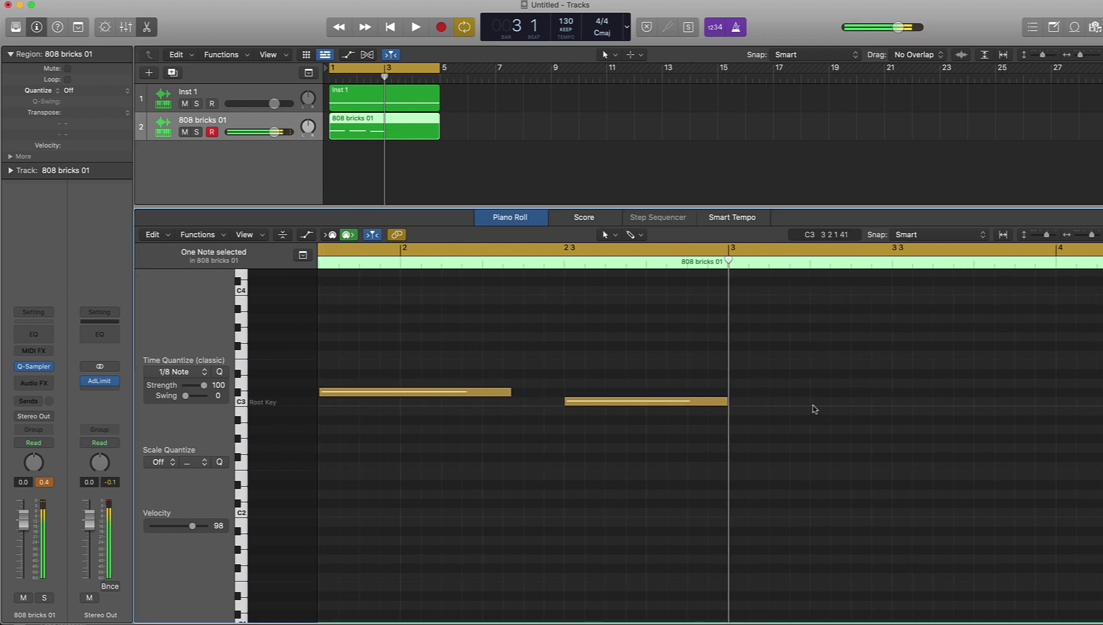
Repeat the three selected 808 notes starting at bar 3 and play the loop
key("super+Left")
key("super+Left")
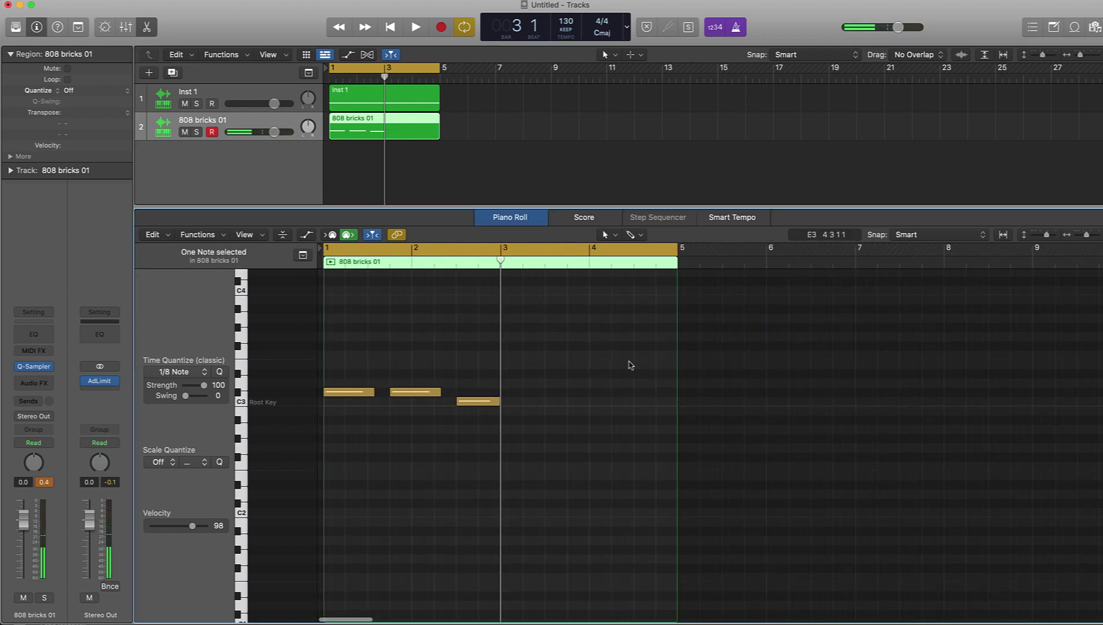
left_click_drag(572, 357, 327, 415)
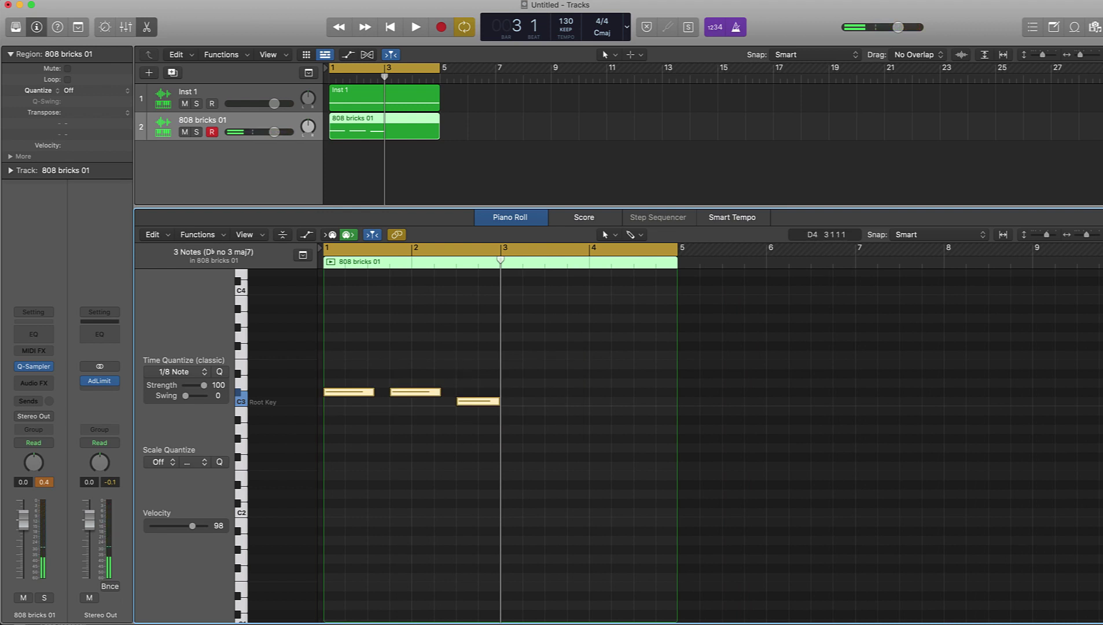
mouse_move(500, 260)
left_mouse_down()
mouse_move(523, 261)
mouse_move(498, 264)
left_mouse_up()
key("super+v")
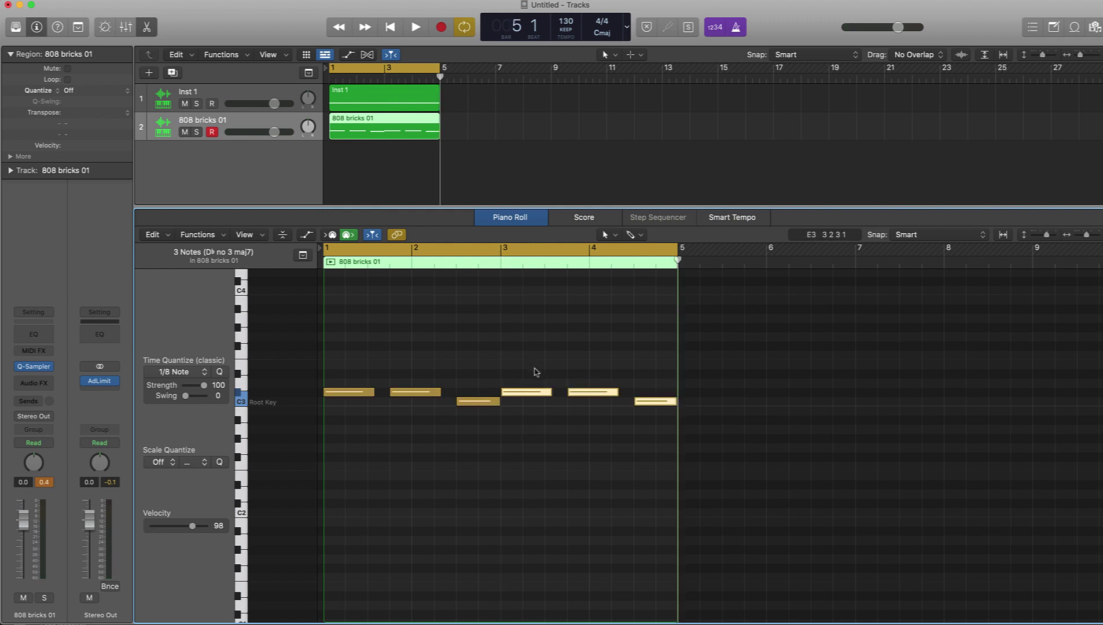
left_click(554, 409)
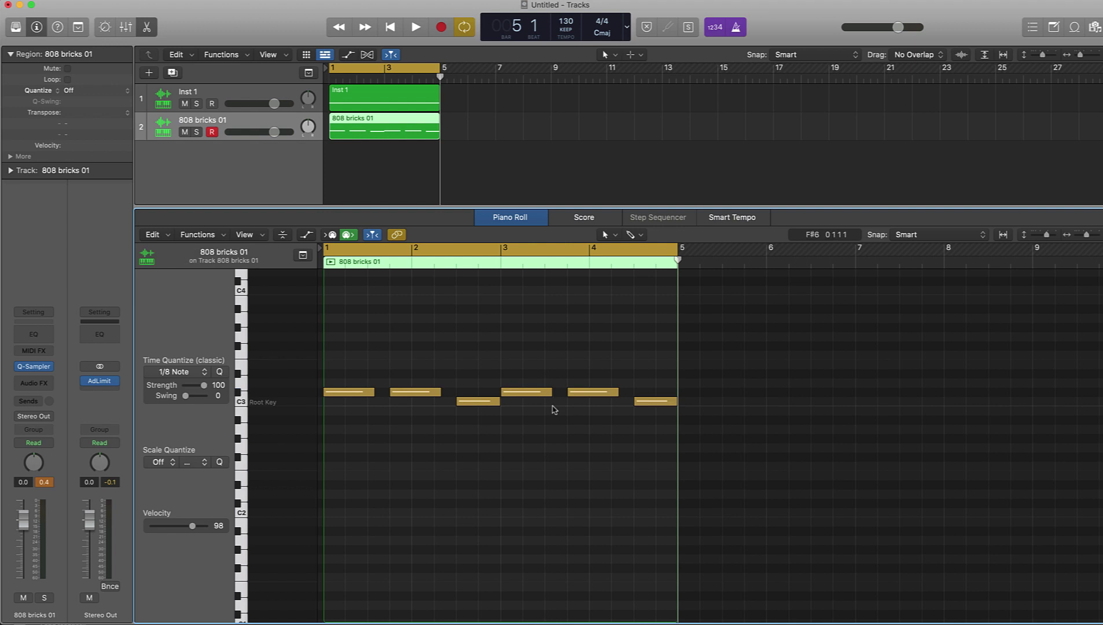
key("space")
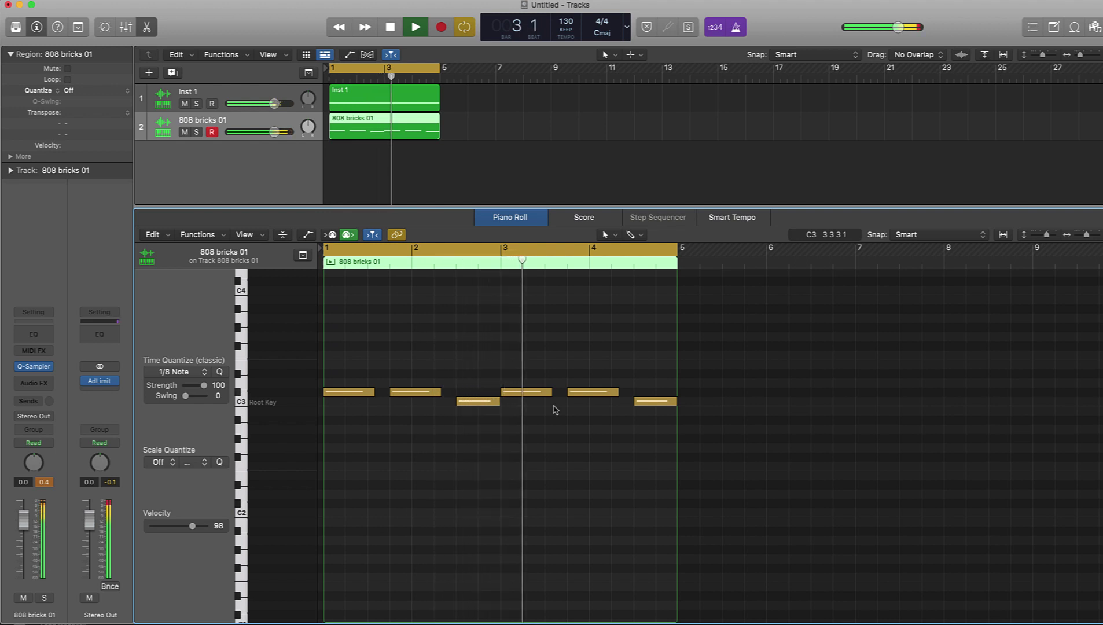
key("space")
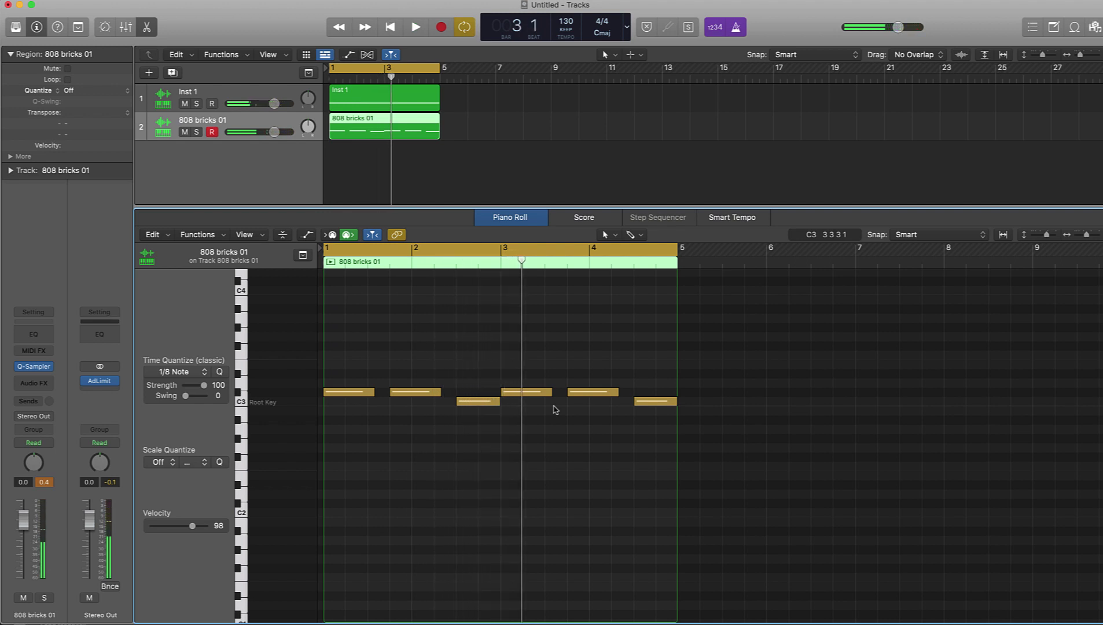
left_click(554, 406, "ctrl+alt")
left_click(554, 405, "ctrl+alt")
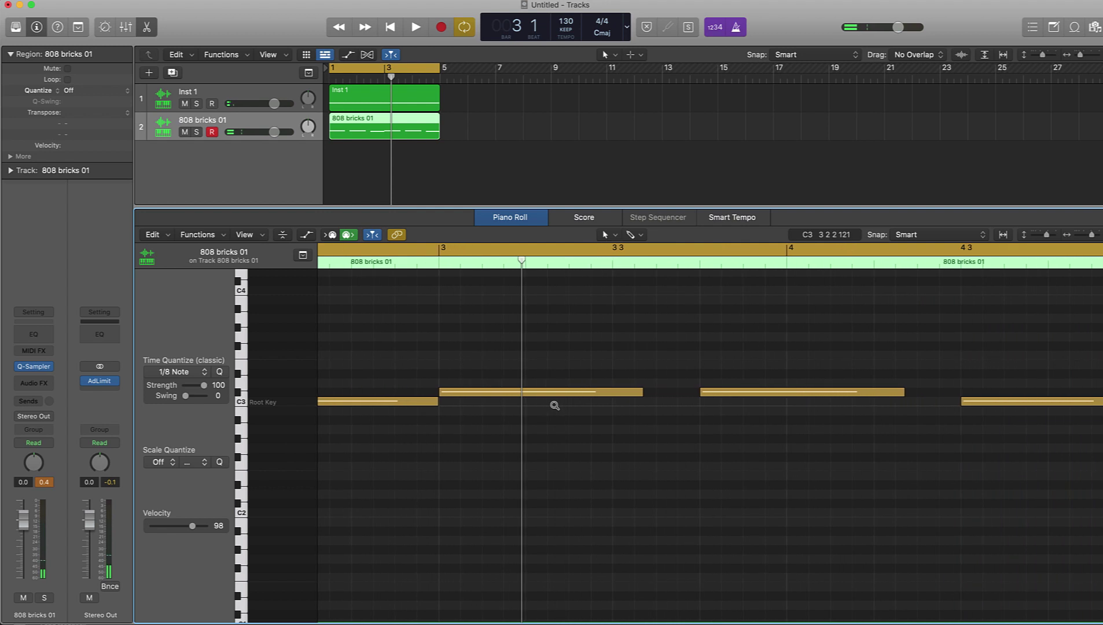
left_click(554, 405, "ctrl+alt")
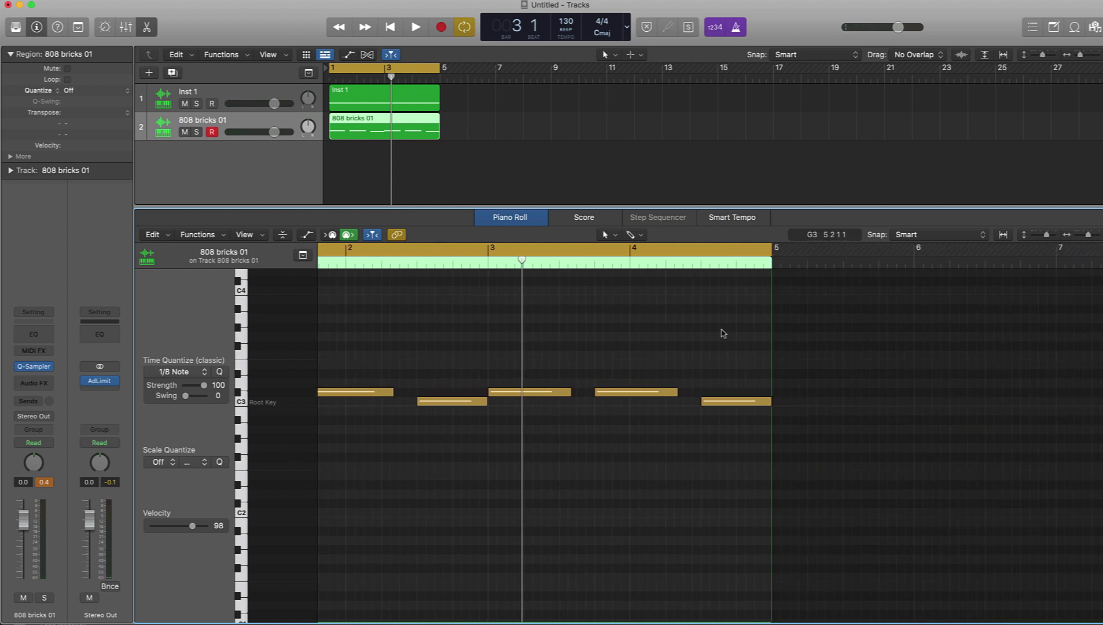
scroll(596, 347, "left", 4)
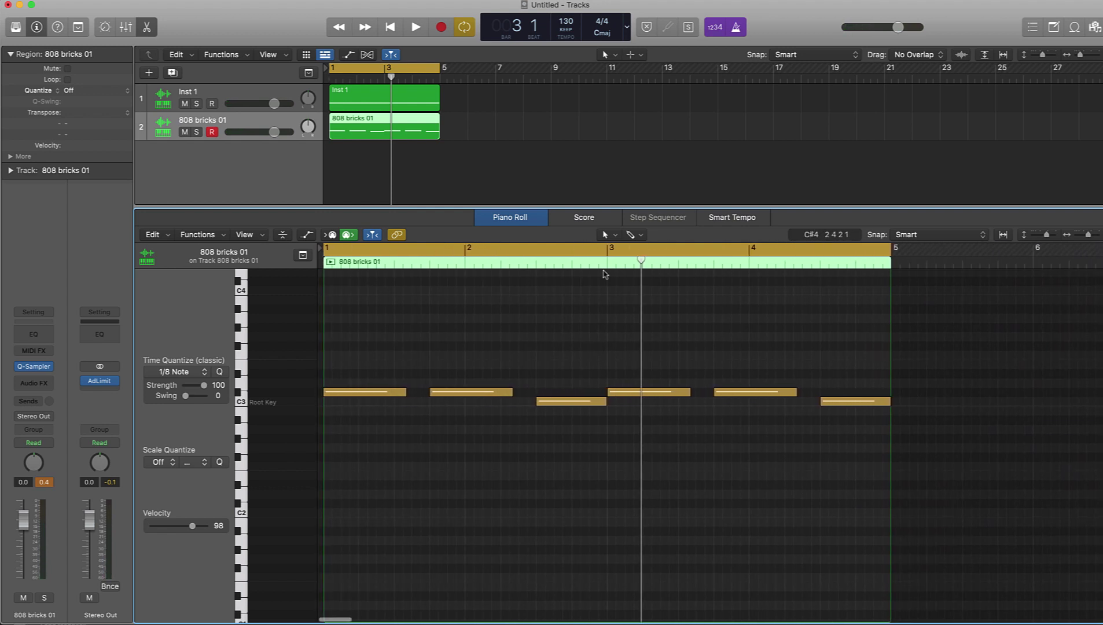
left_click_drag(625, 263, 314, 290)
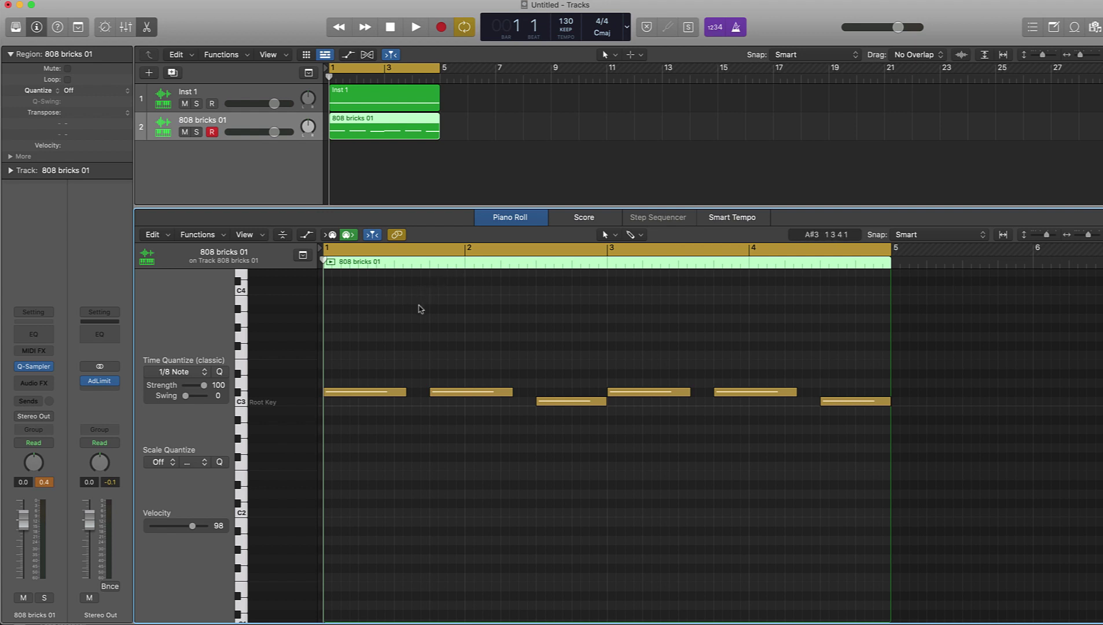
key("space")
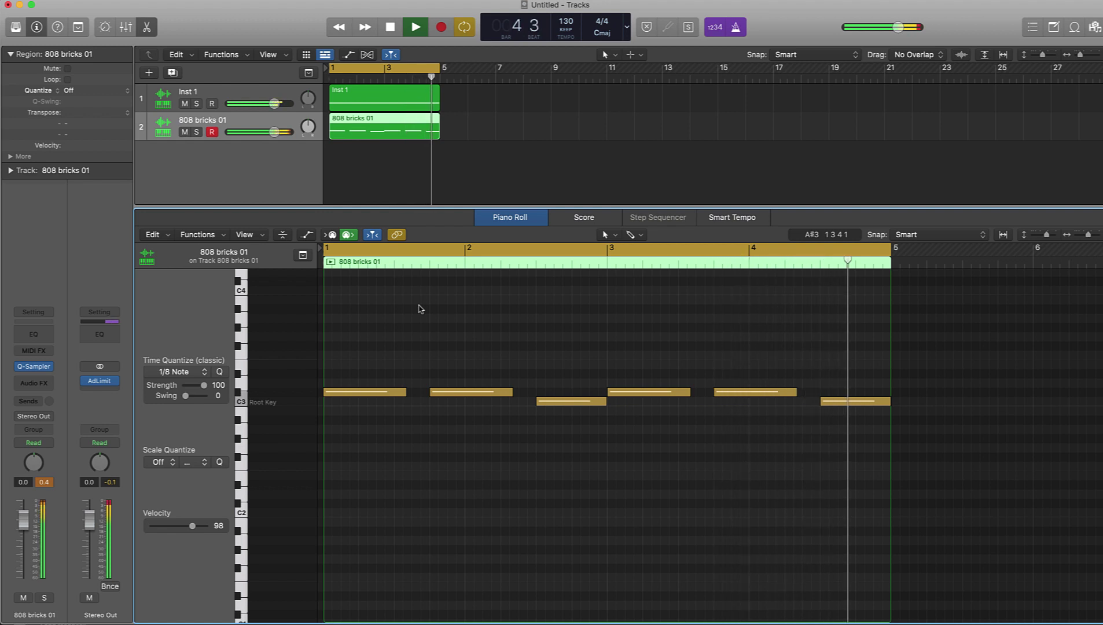
key("space")
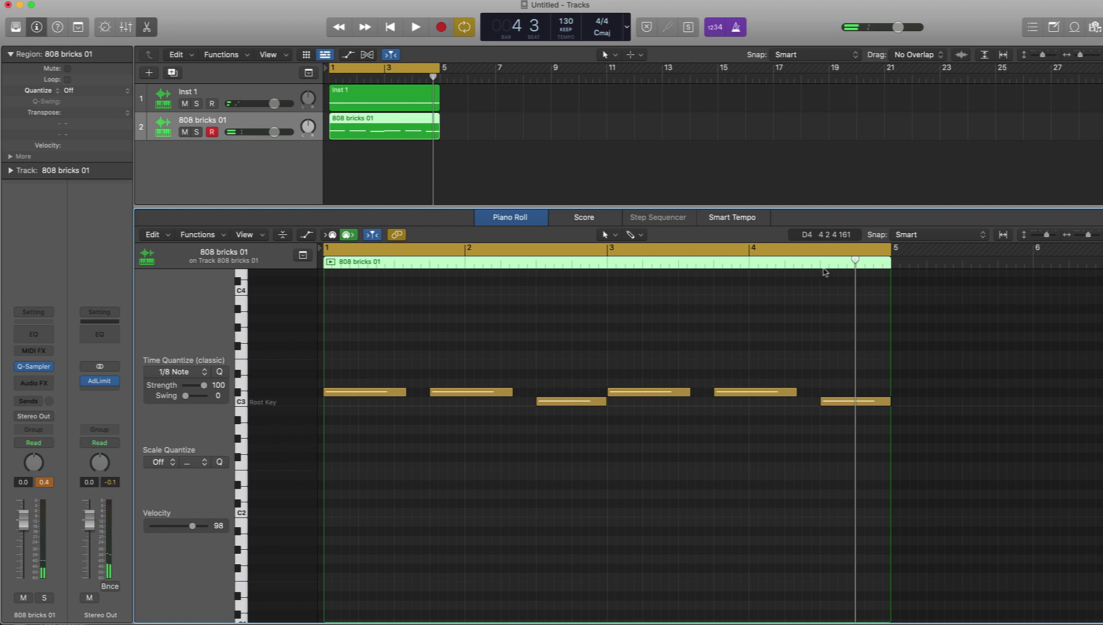
mouse_move(856, 260)
left_mouse_down()
mouse_move(807, 263)
mouse_move(856, 271)
left_mouse_up()
left_click(864, 401)
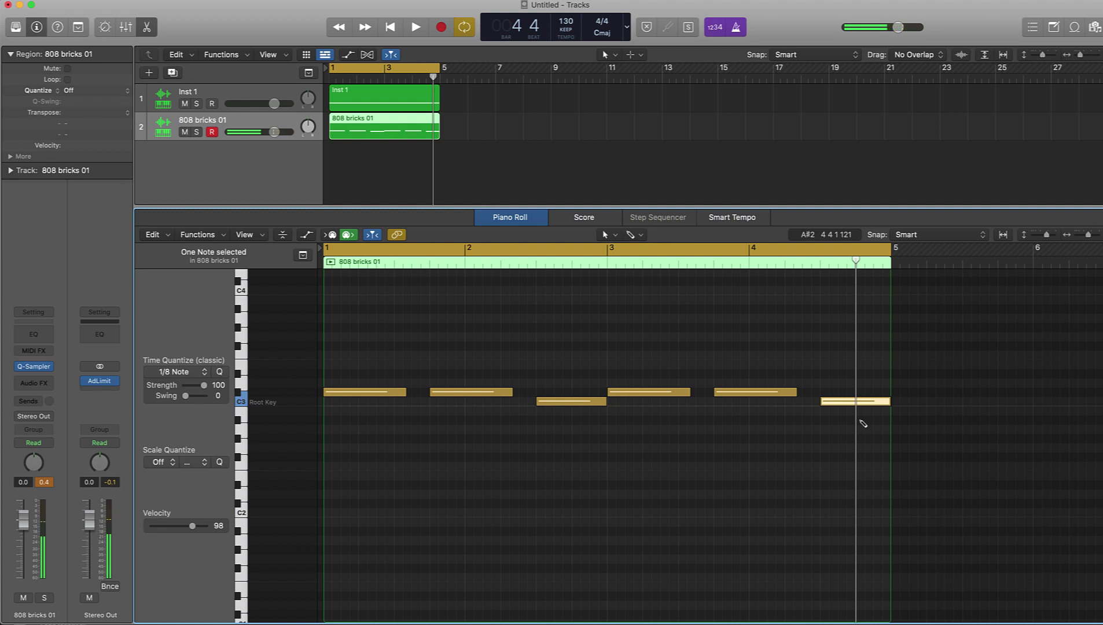
Split the last 808 note of bar 4 at the playhead
key("super+t")
key("space")
left_click(835, 431)
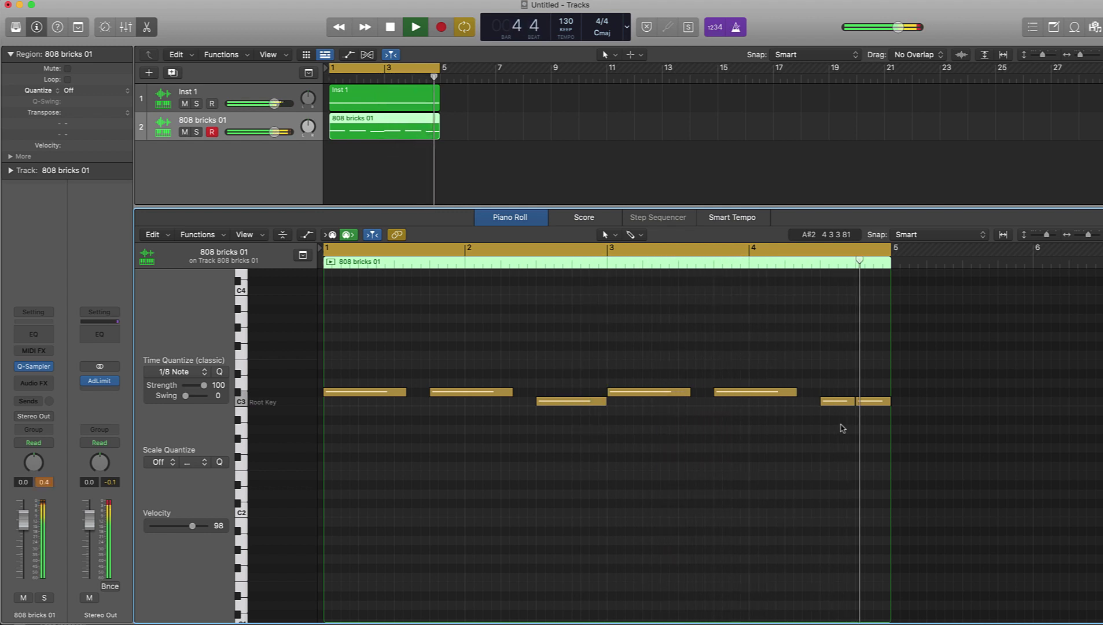
key("space")
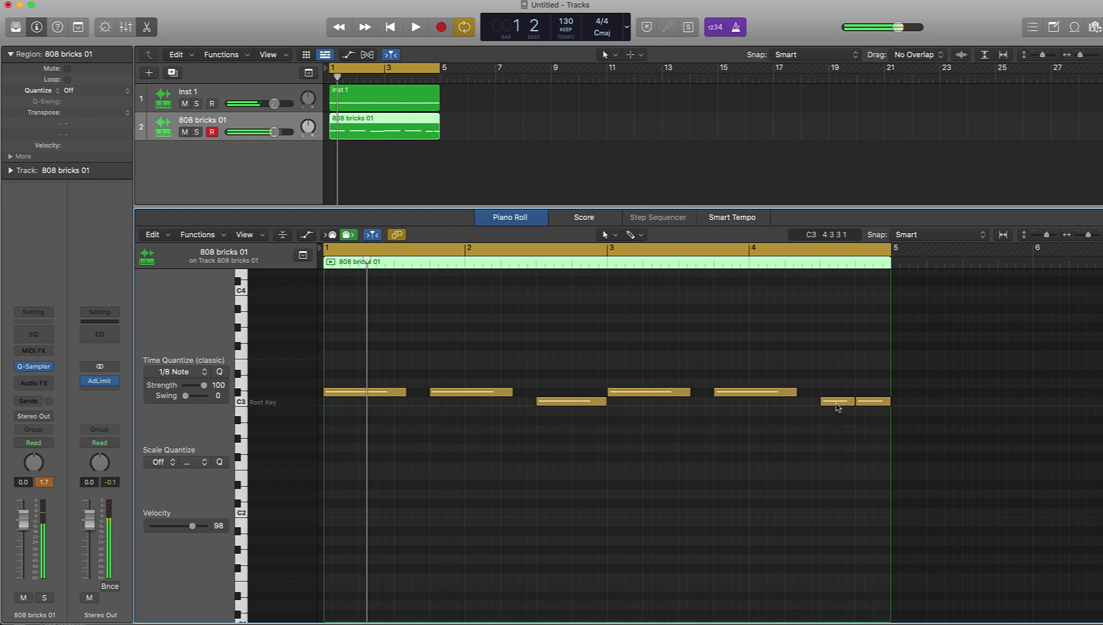
Raise the split note's second half to G#3 and audition both halves
left_click(846, 402)
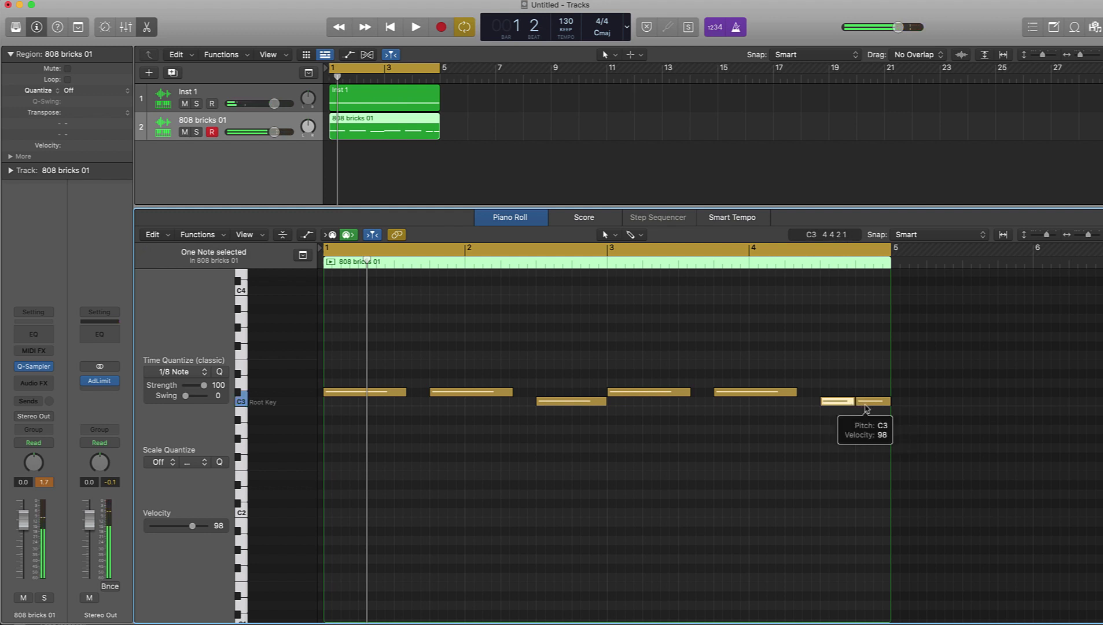
left_click_drag(864, 404, 868, 329)
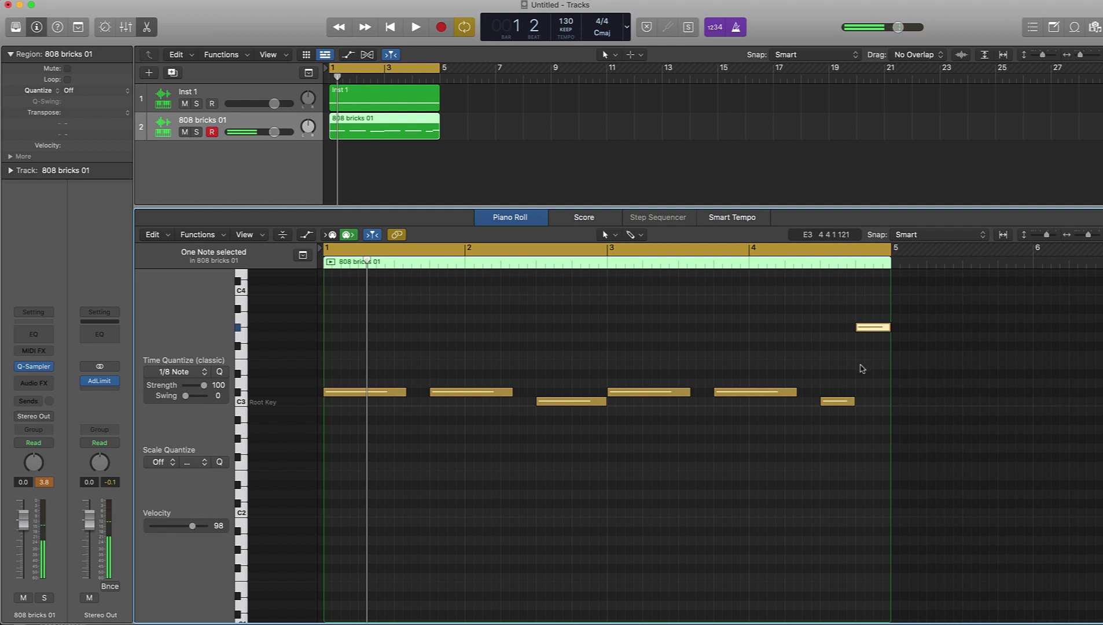
left_click(840, 402)
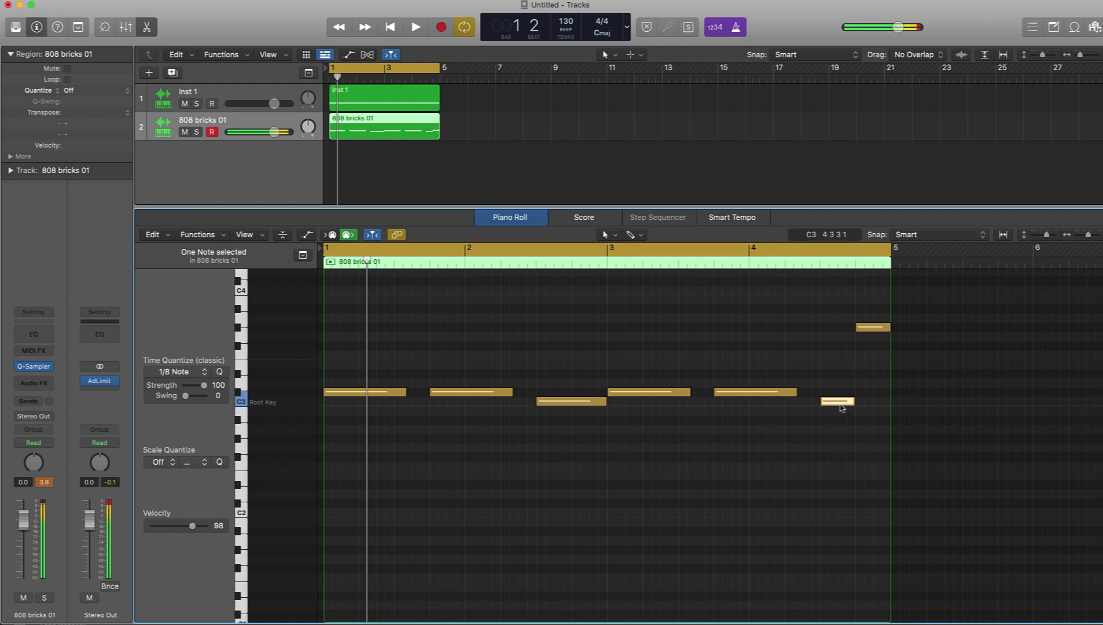
left_click(875, 328)
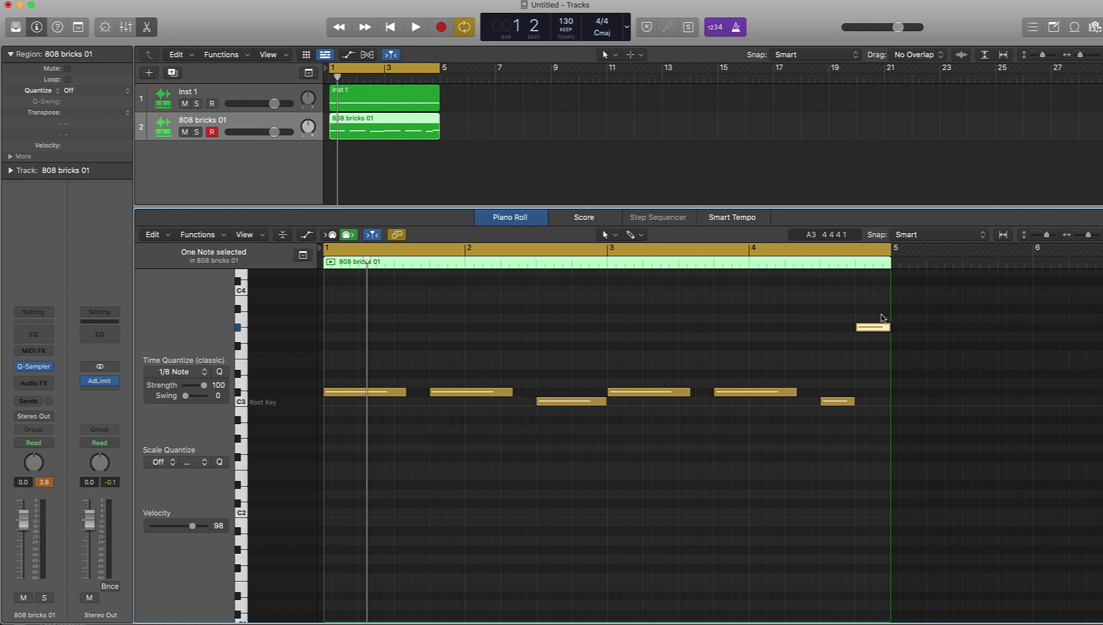
left_click(823, 328)
Play back the 808 pattern with its new higher ending and deselect the region
key("space")
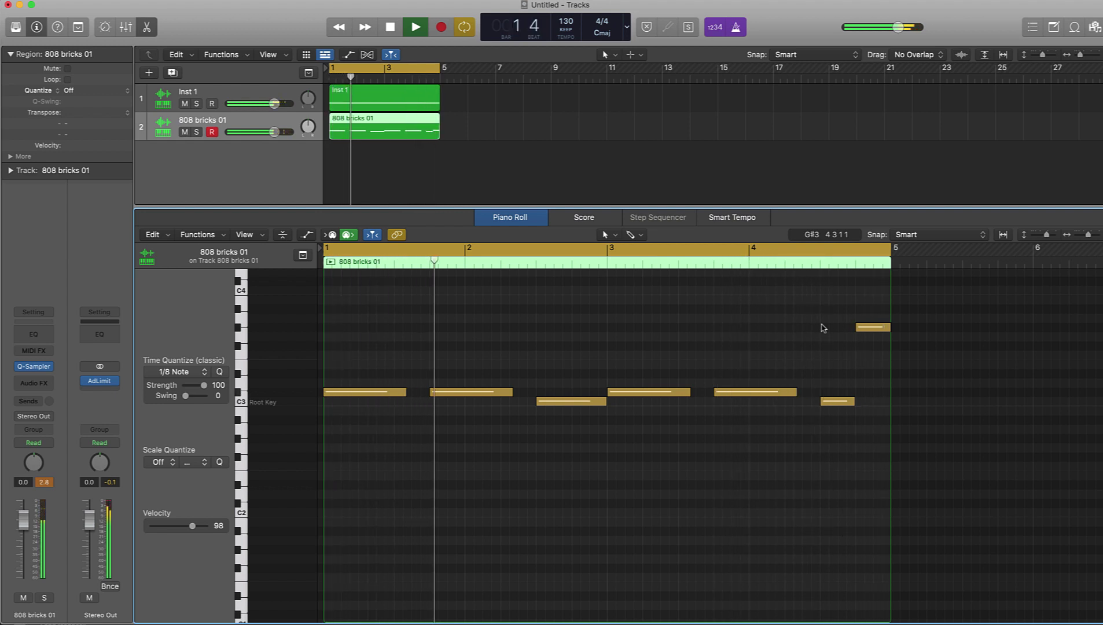
key("space")
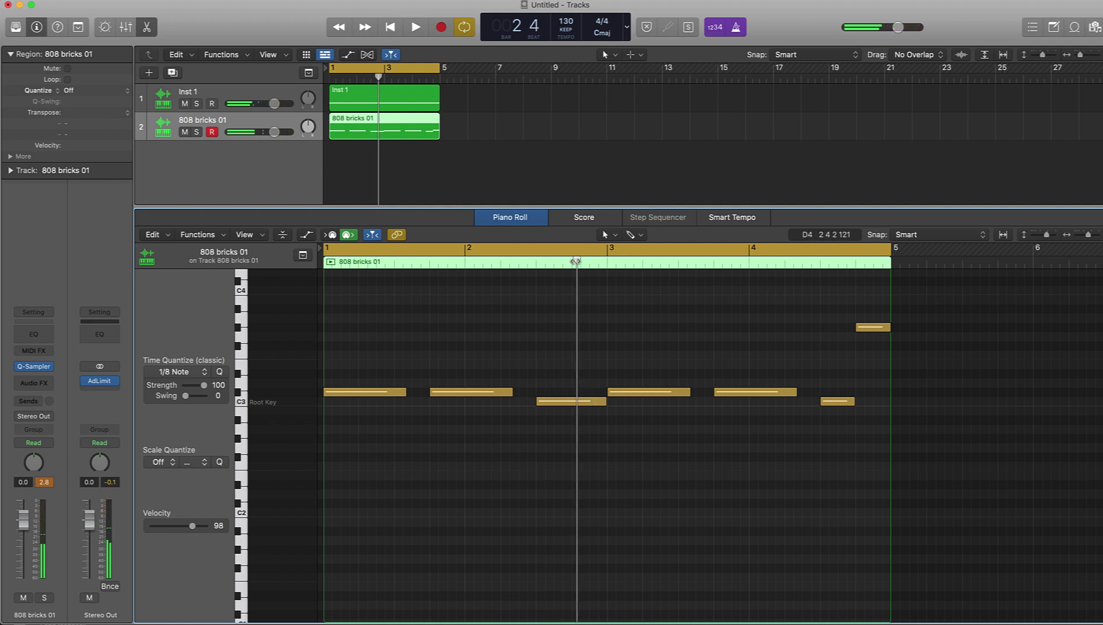
left_click_drag(578, 261, 573, 263)
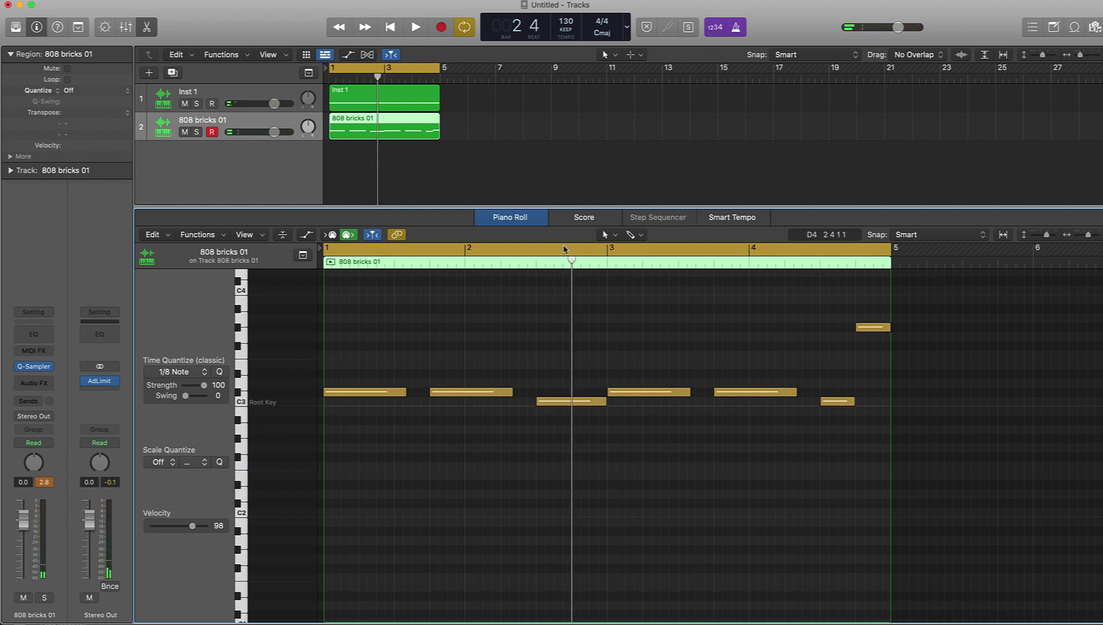
left_click(476, 99)
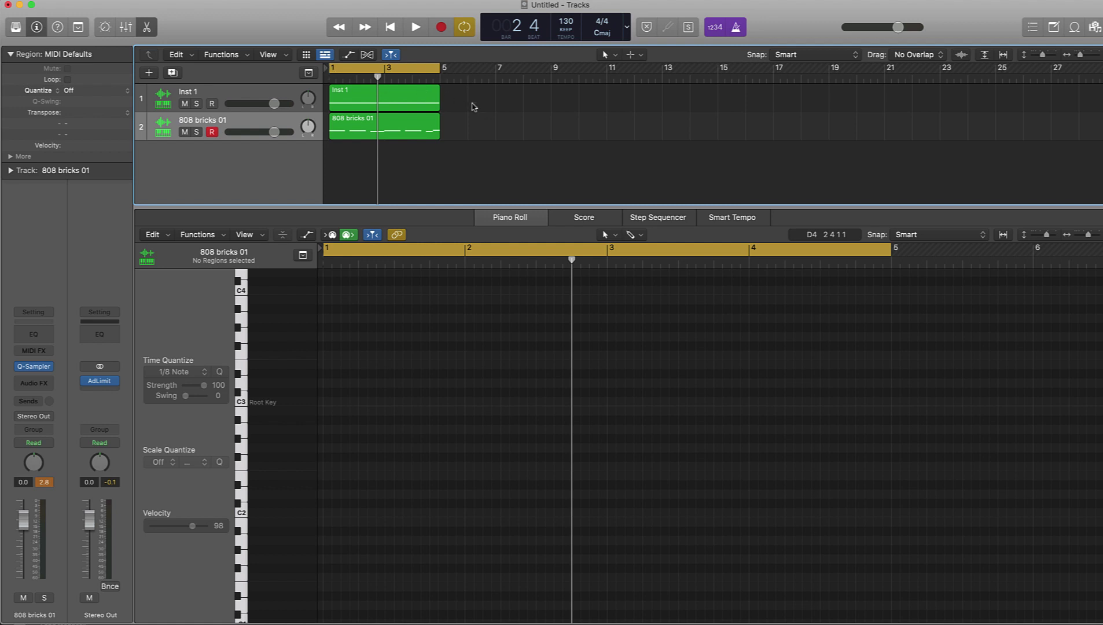
Copy the piano and 808 regions to start at bar 5
left_click_drag(472, 106, 377, 149)
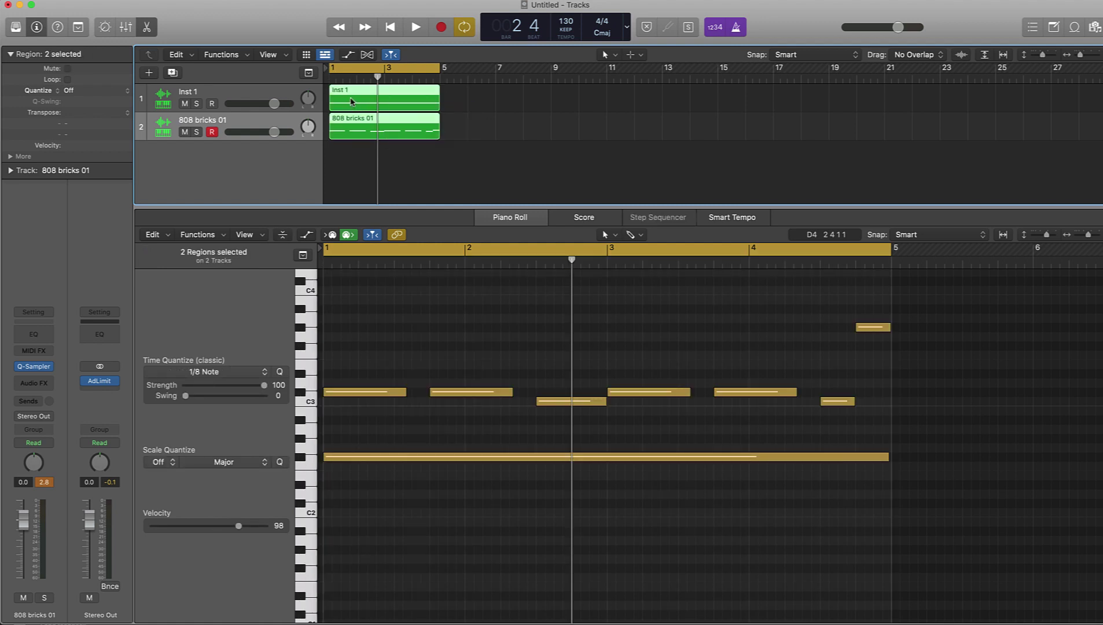
left_click_drag(351, 102, 547, 75)
left_click(592, 110)
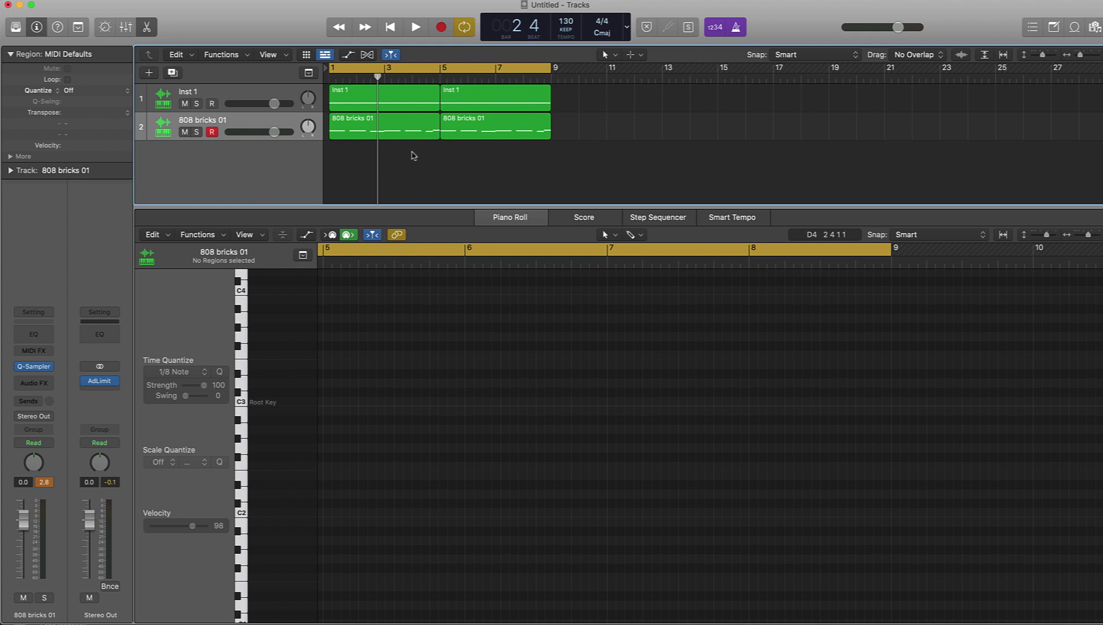
left_click_drag(412, 155, 488, 131)
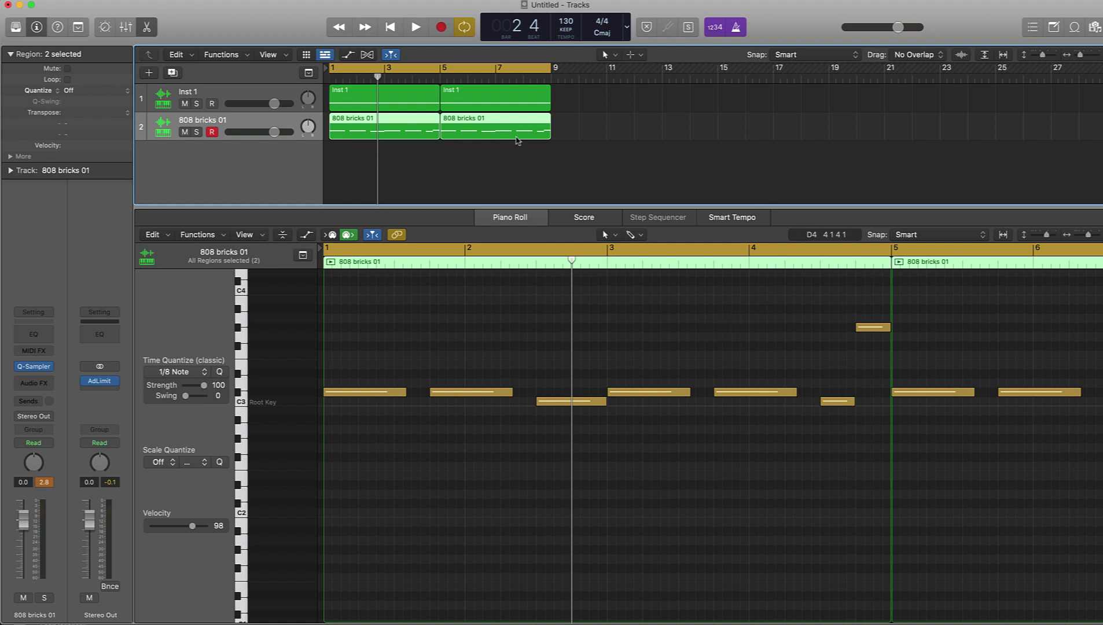
Set the cycle range to bars 5–9
left_click(462, 70)
left_click(445, 69)
left_click_drag(444, 69, 554, 76)
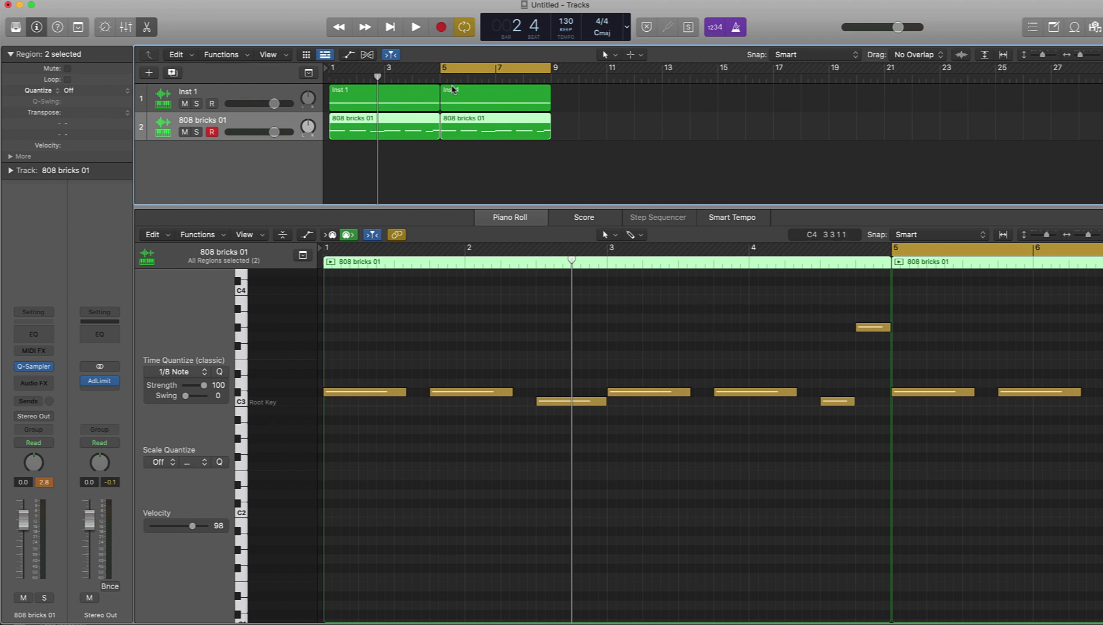
Add a new 808 note in bar 5 and raise it to G#3
scroll(745, 323, "right", 10)
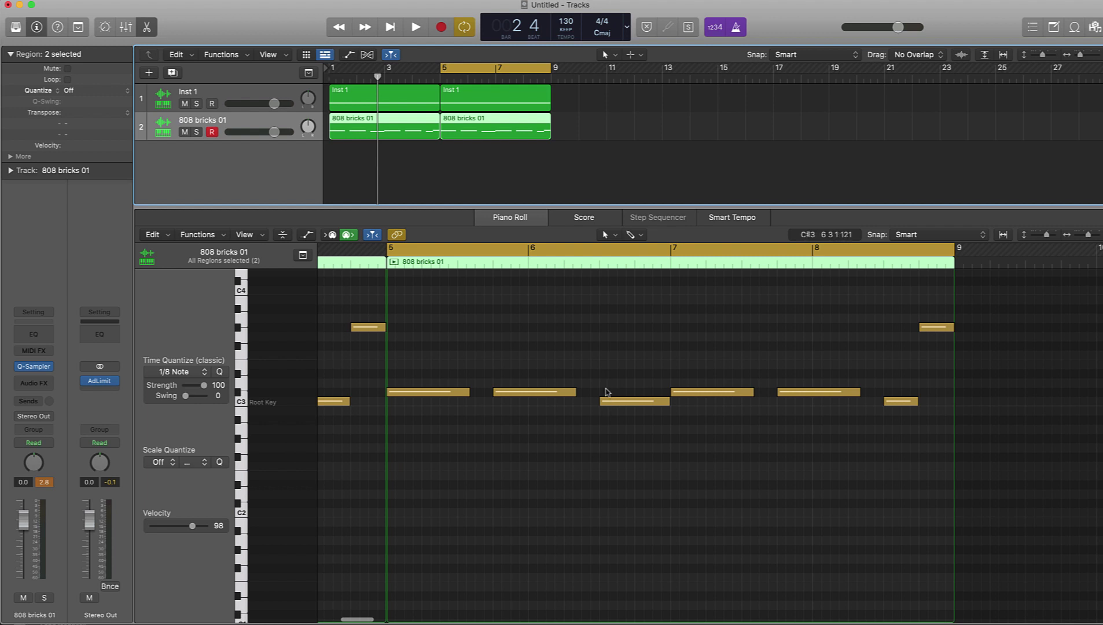
key("space")
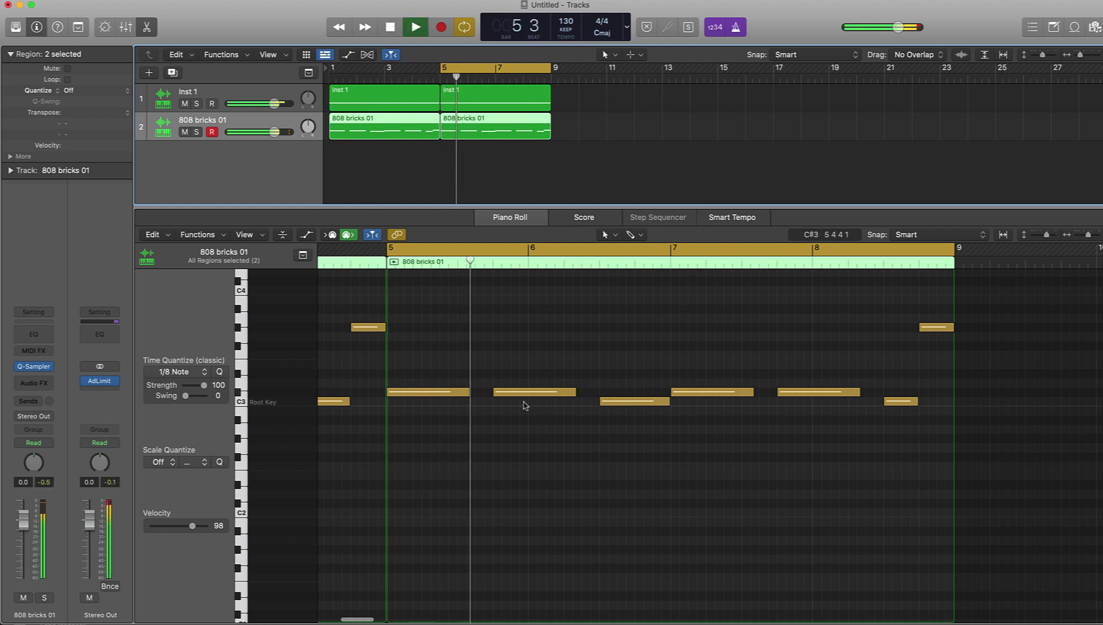
key("space")
left_click(476, 338, "super")
mouse_move(476, 340)
left_mouse_down()
mouse_move(501, 327)
mouse_move(490, 328)
left_mouse_up()
key("space")
key("space")
key("space")
key("space")
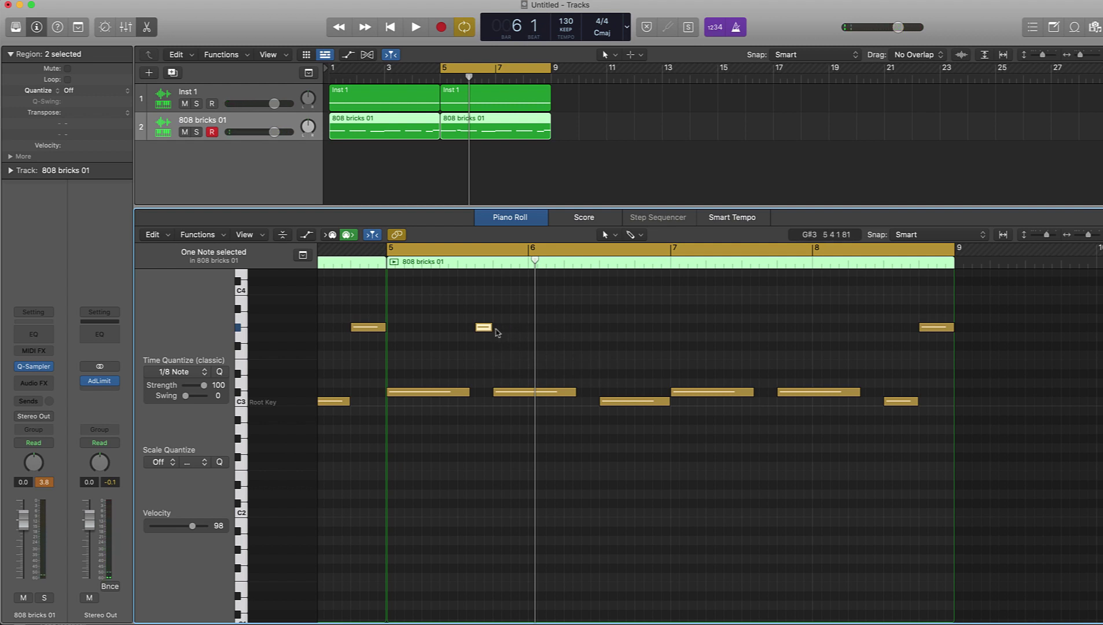
Try a longer G#3 note, then shorten it back
left_click_drag(491, 327, 521, 327)
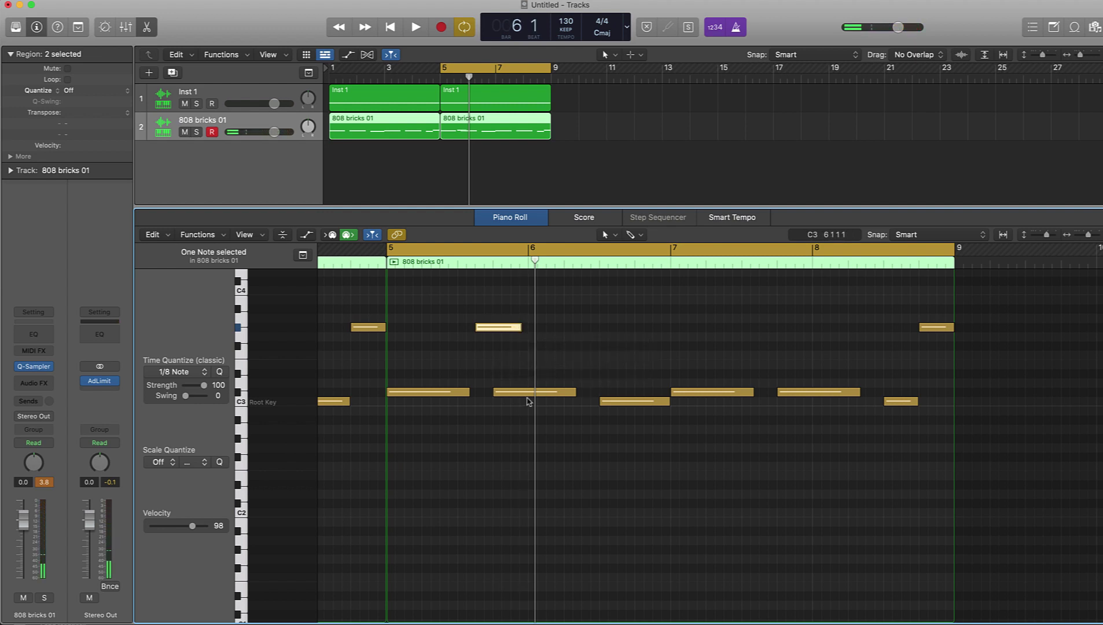
key("space")
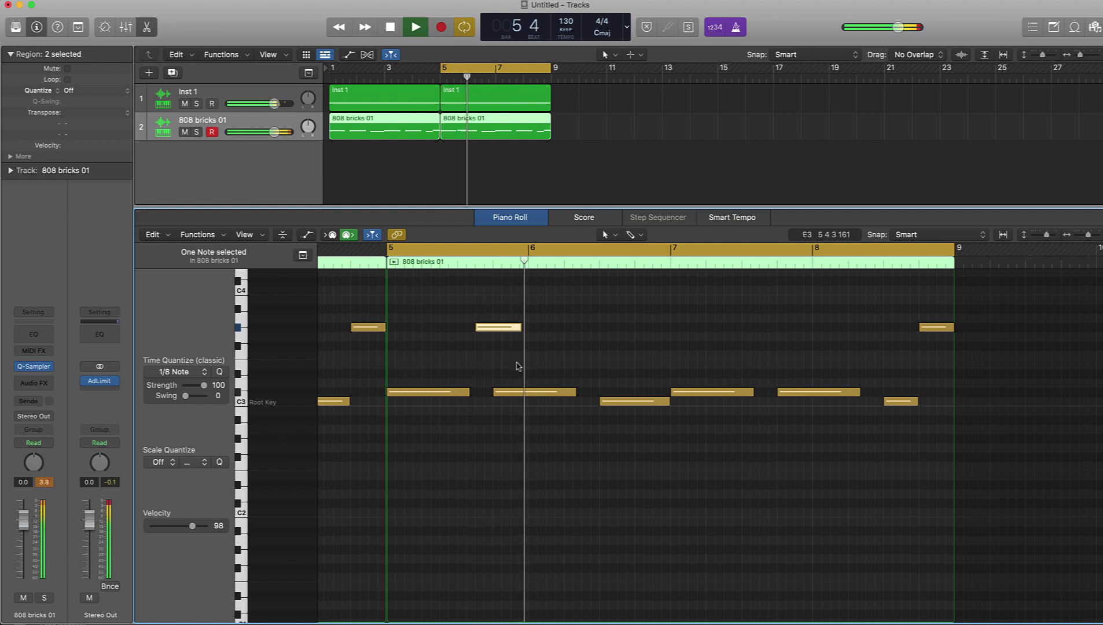
key("space")
left_click_drag(520, 328, 492, 331)
key("space")
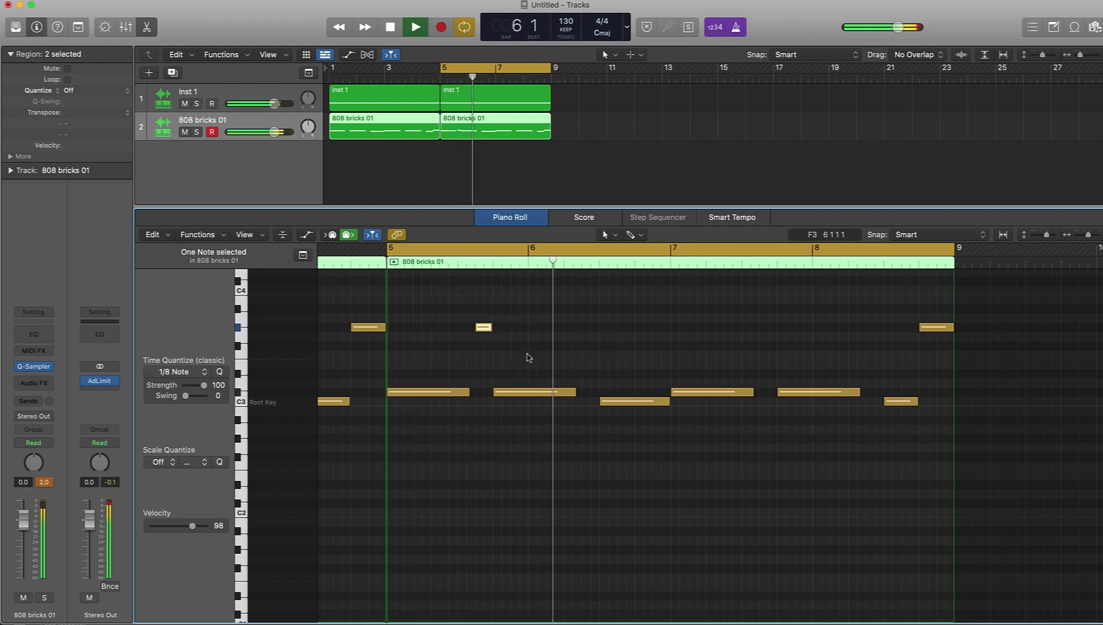
key("space")
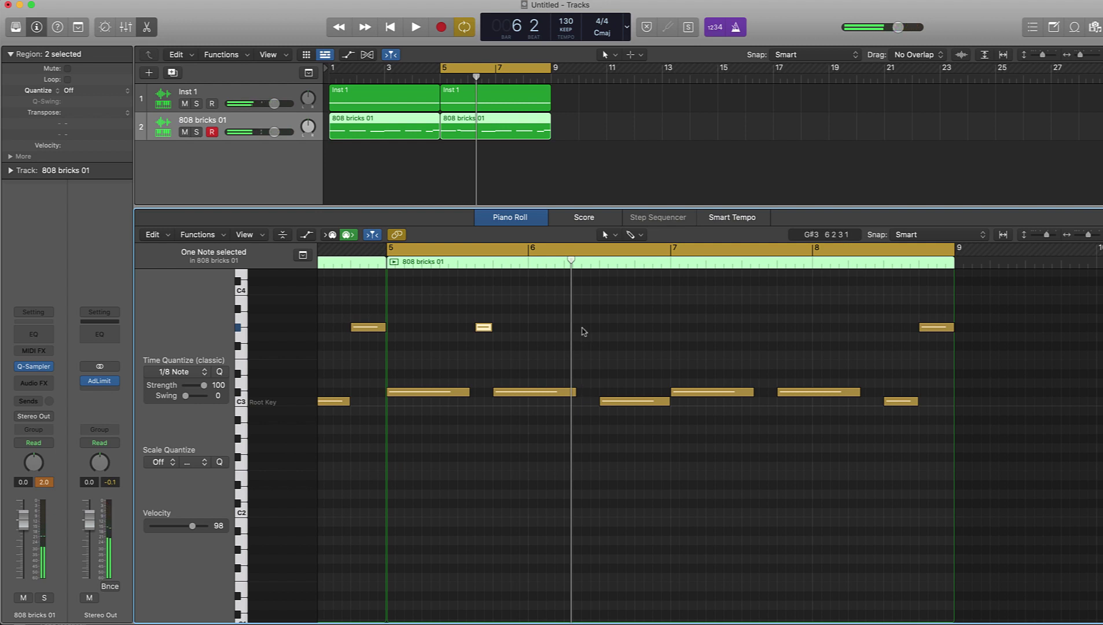
Add two short C#3 808 hits just before bar 6 beat 3
left_click(588, 393, "super")
left_click_drag(593, 392, 593, 392)
left_click(590, 423)
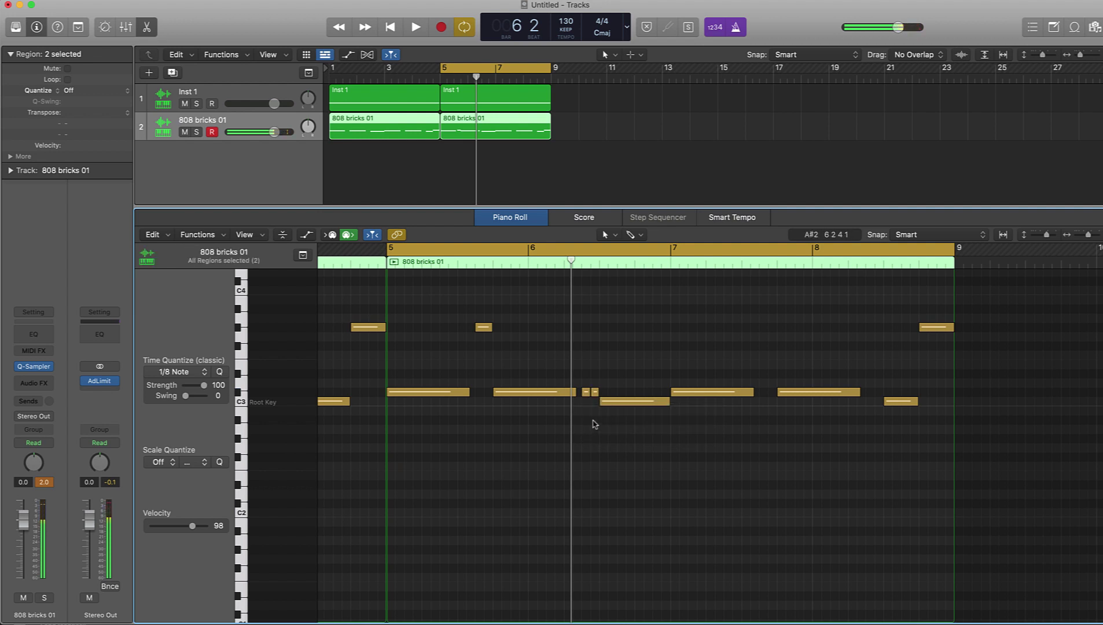
key("space")
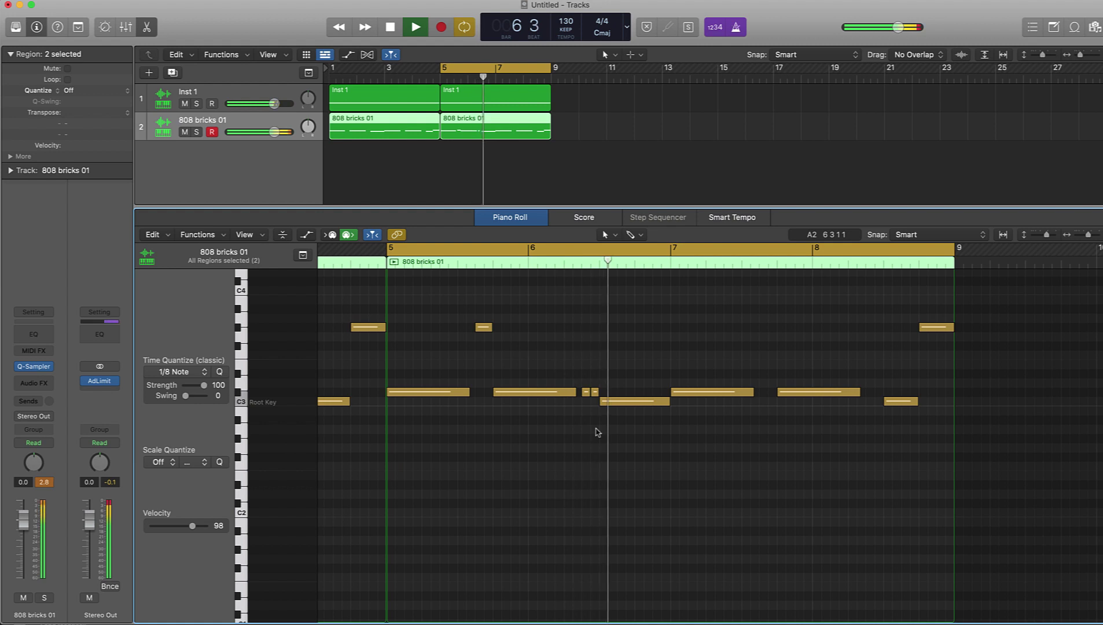
Split the C3 808 note at bar 6 beat 4 into two notes and audition it
key("space")
left_click(637, 255)
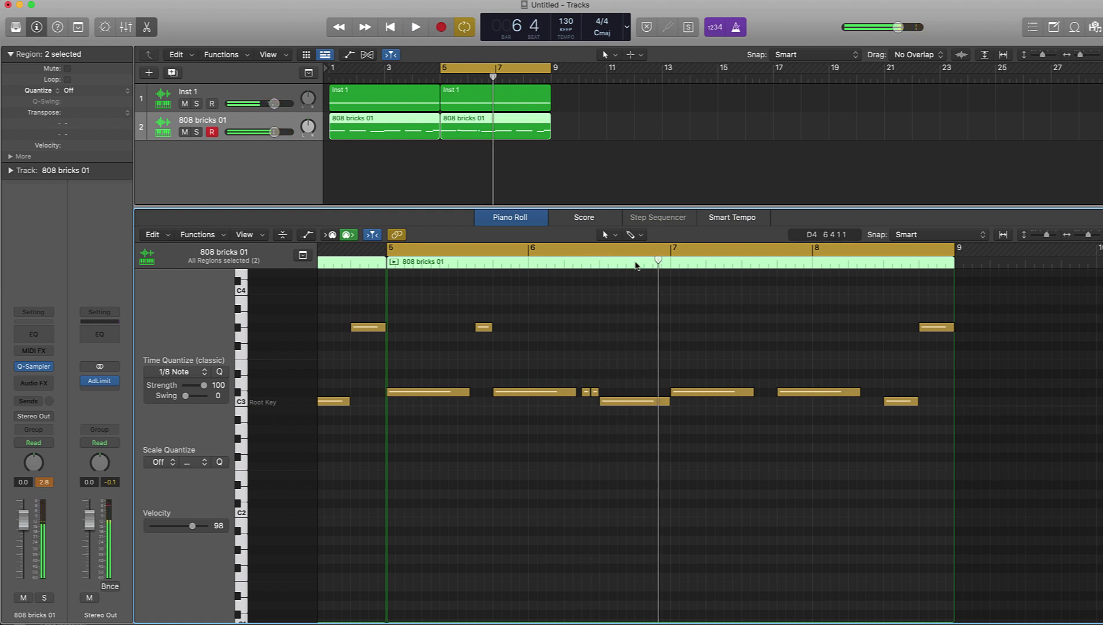
left_click(644, 404)
key("super+t")
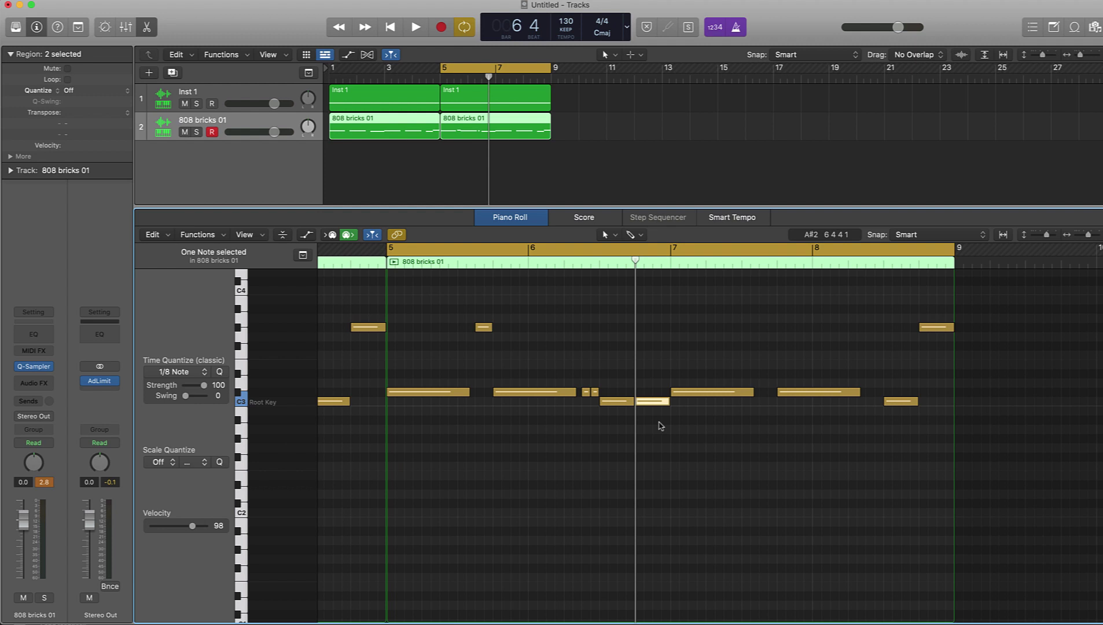
key("space")
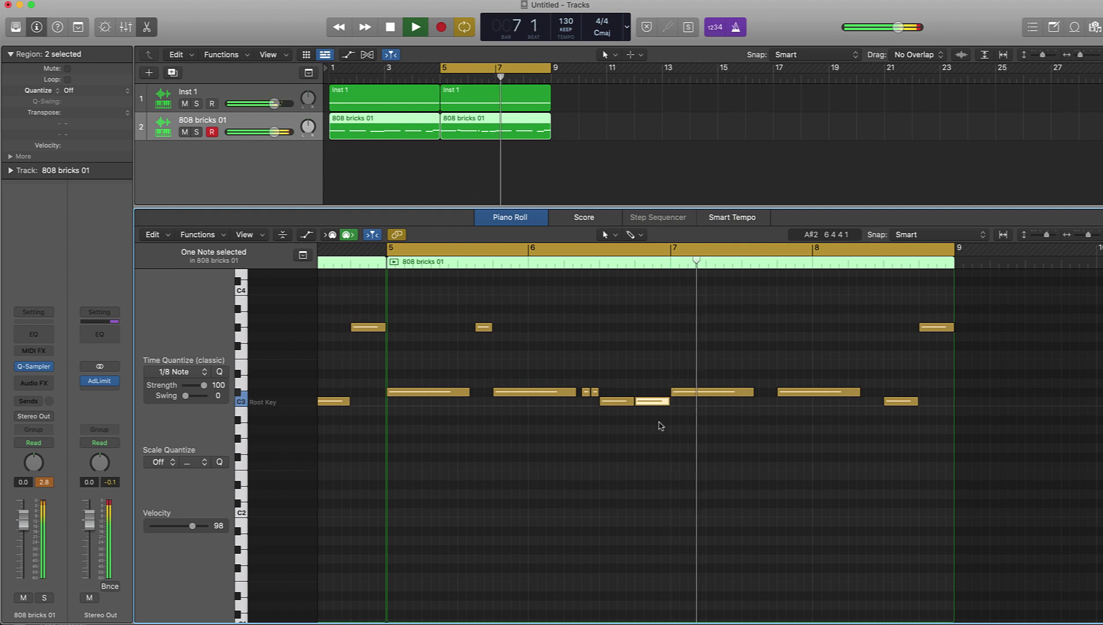
key("space")
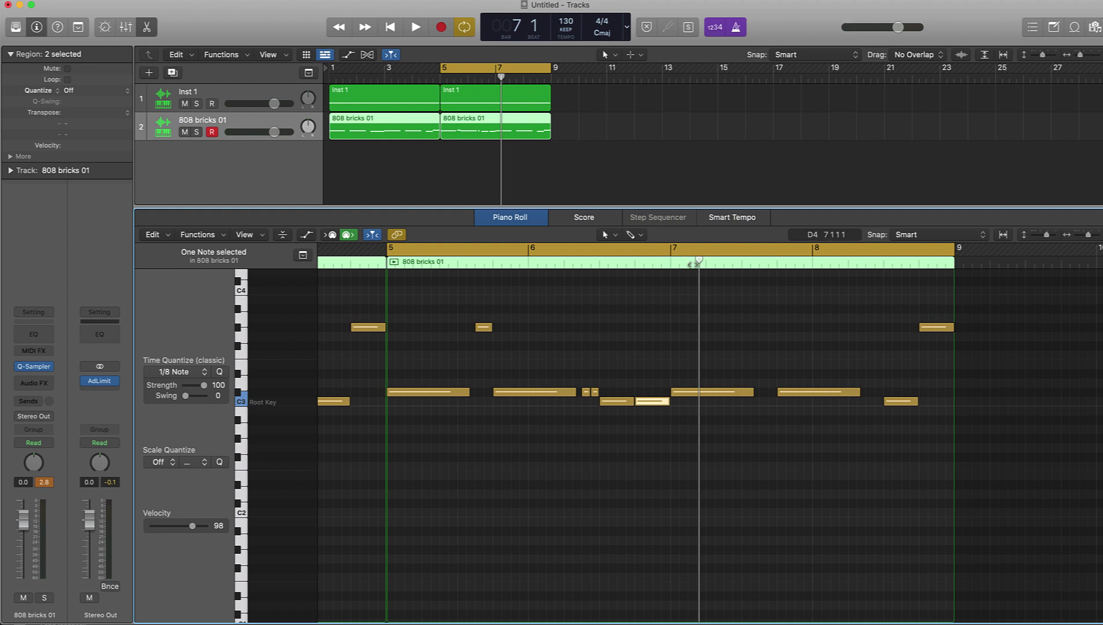
left_click_drag(699, 263, 706, 263)
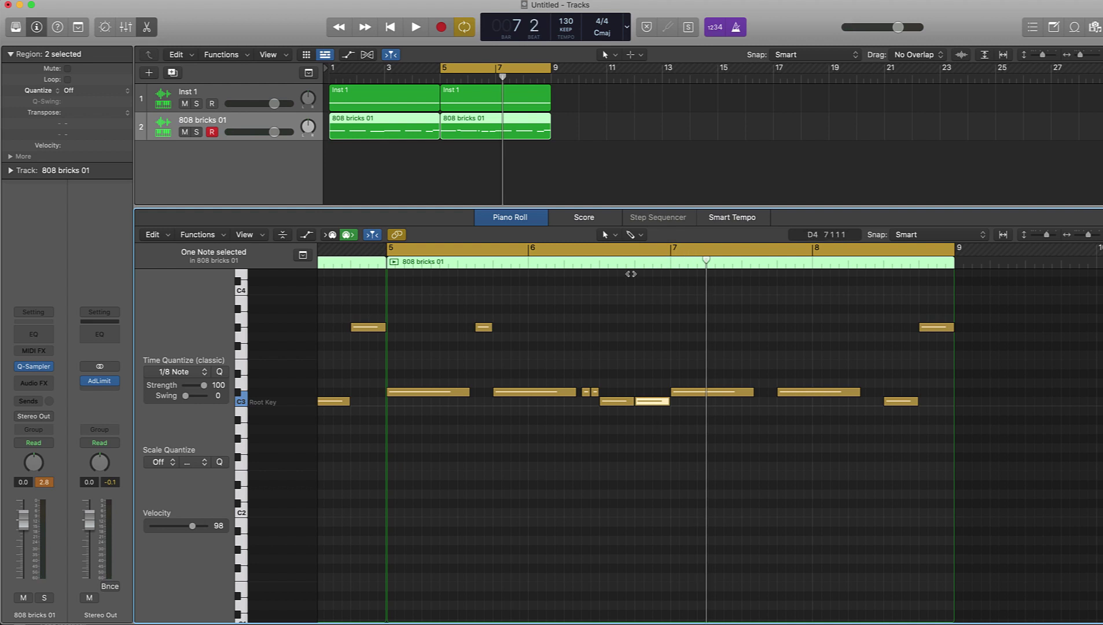
Loop bars 5–7, then move the cycle to bars 7–9 and play it
left_click(545, 253)
left_click_drag(445, 70, 496, 70)
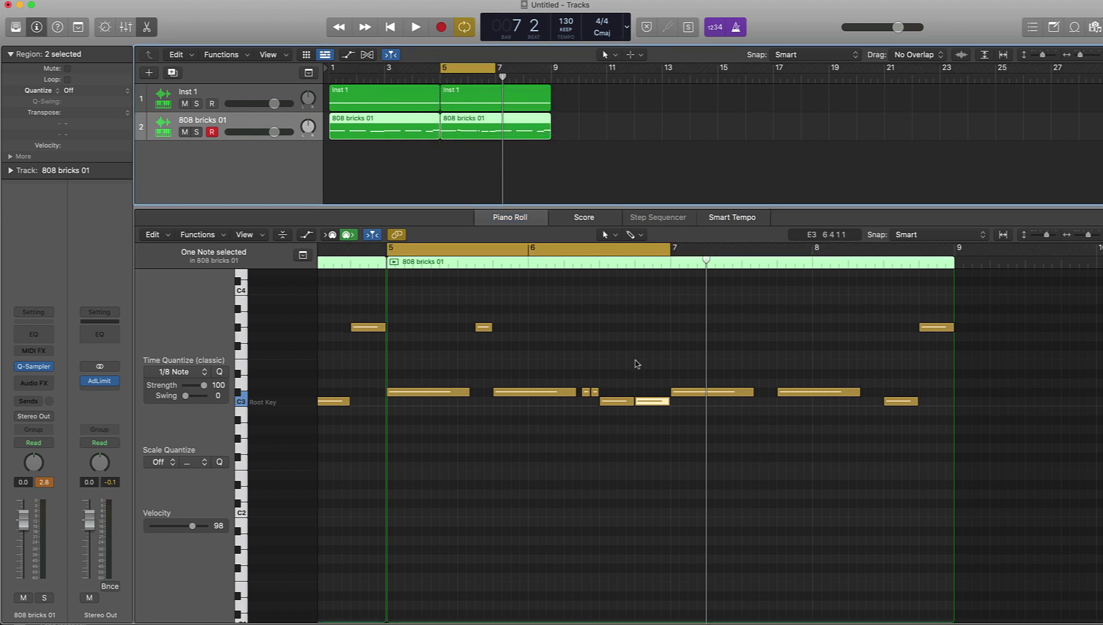
left_click(636, 424)
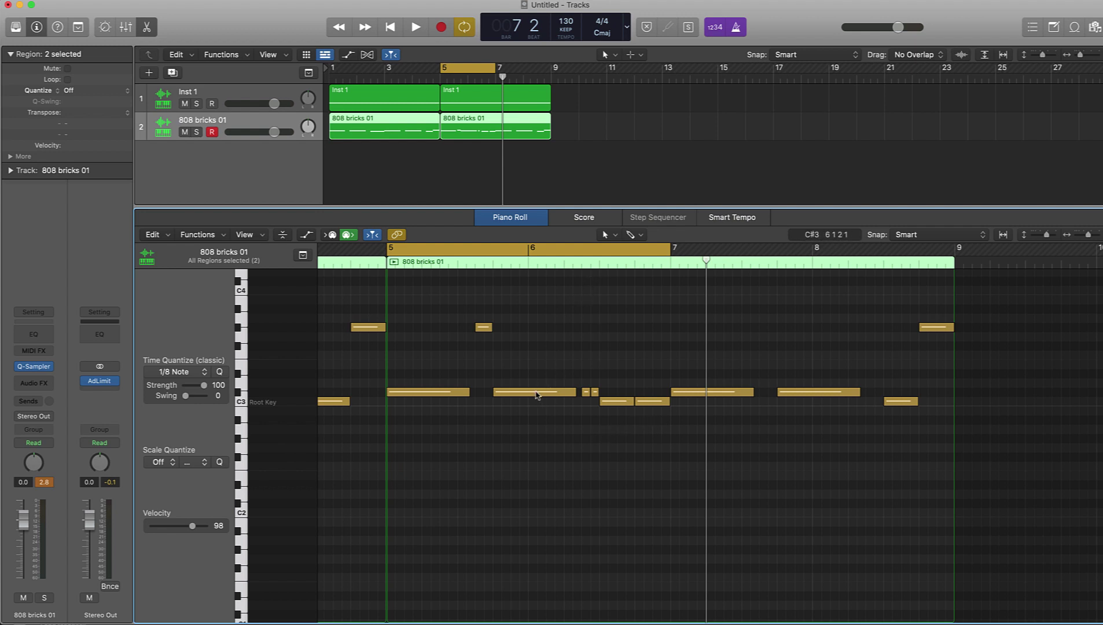
mouse_move(537, 394)
left_click_drag(576, 247, 844, 245)
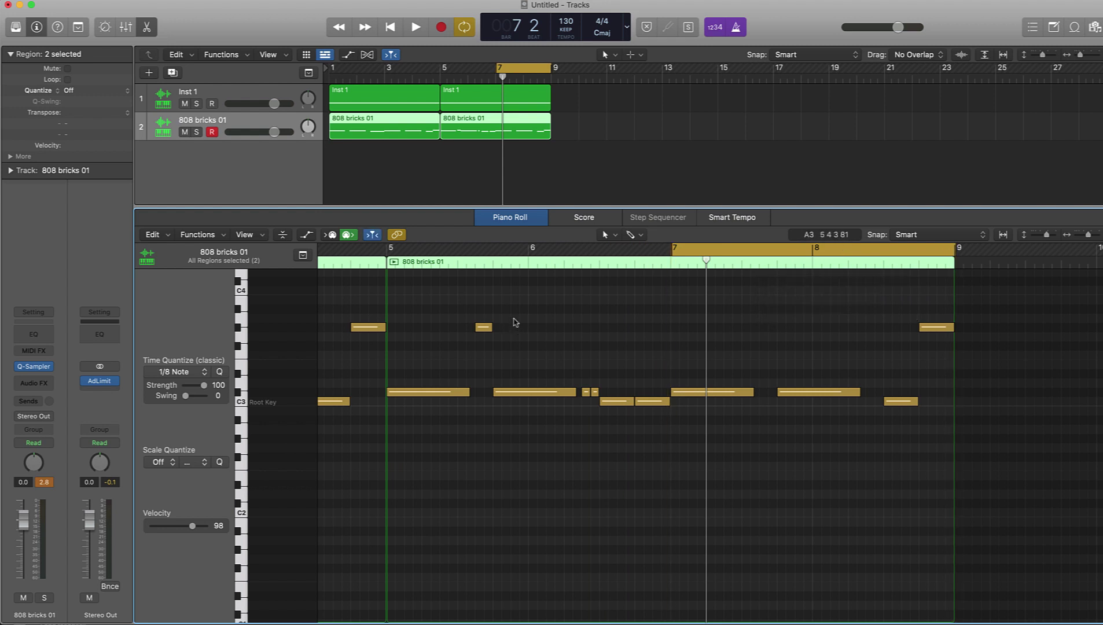
left_click(741, 252)
key("space")
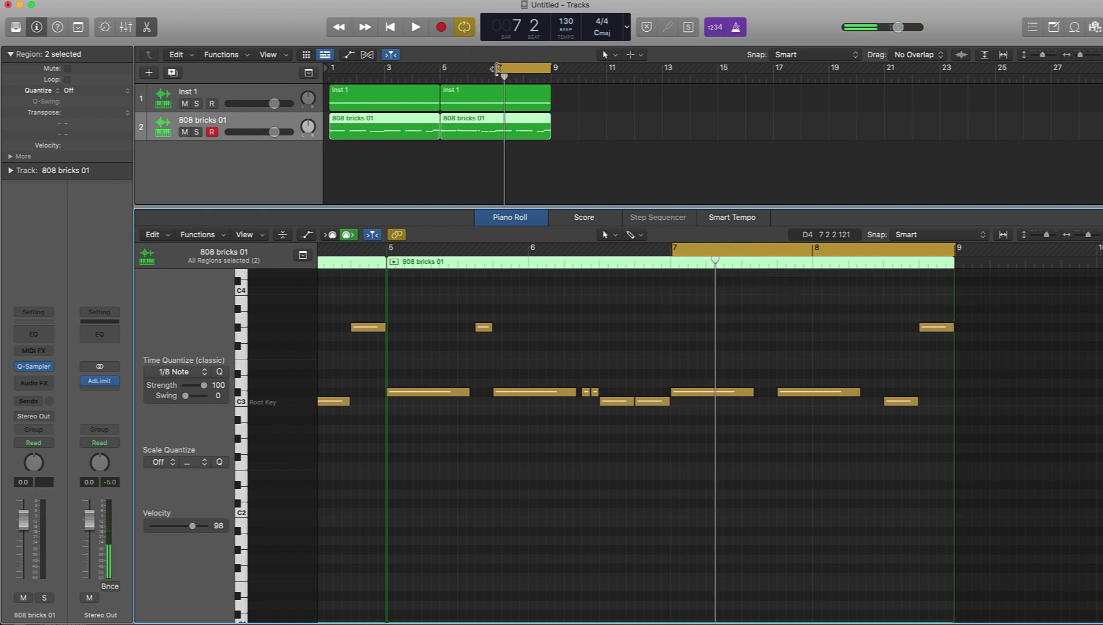
Extend the cycle range back to start at bar 5
left_click_drag(497, 69, 441, 68)
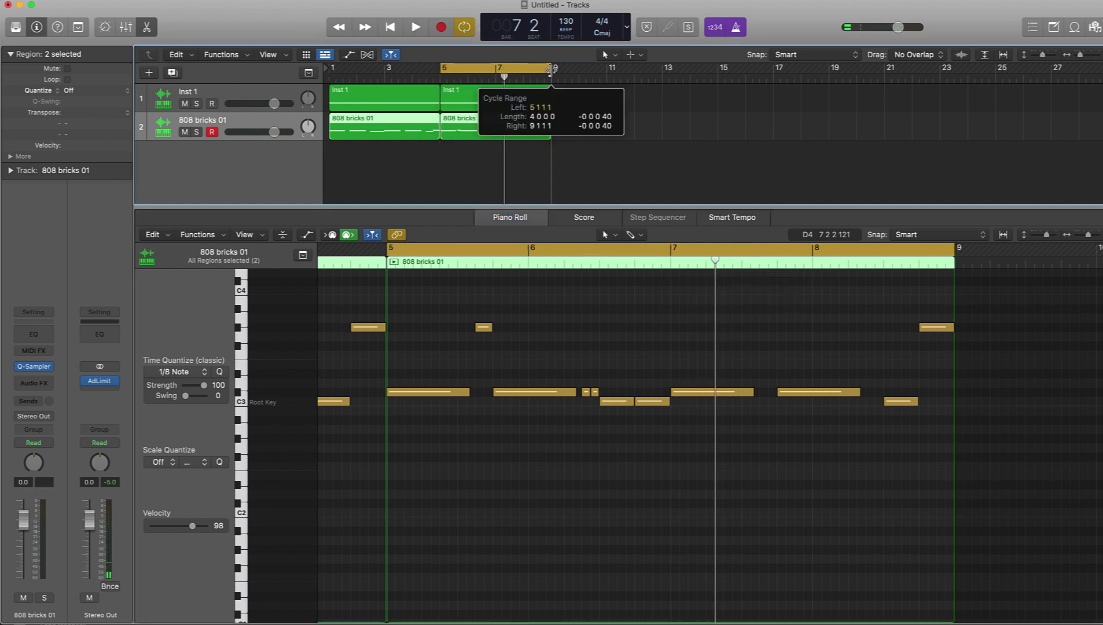
key("space")
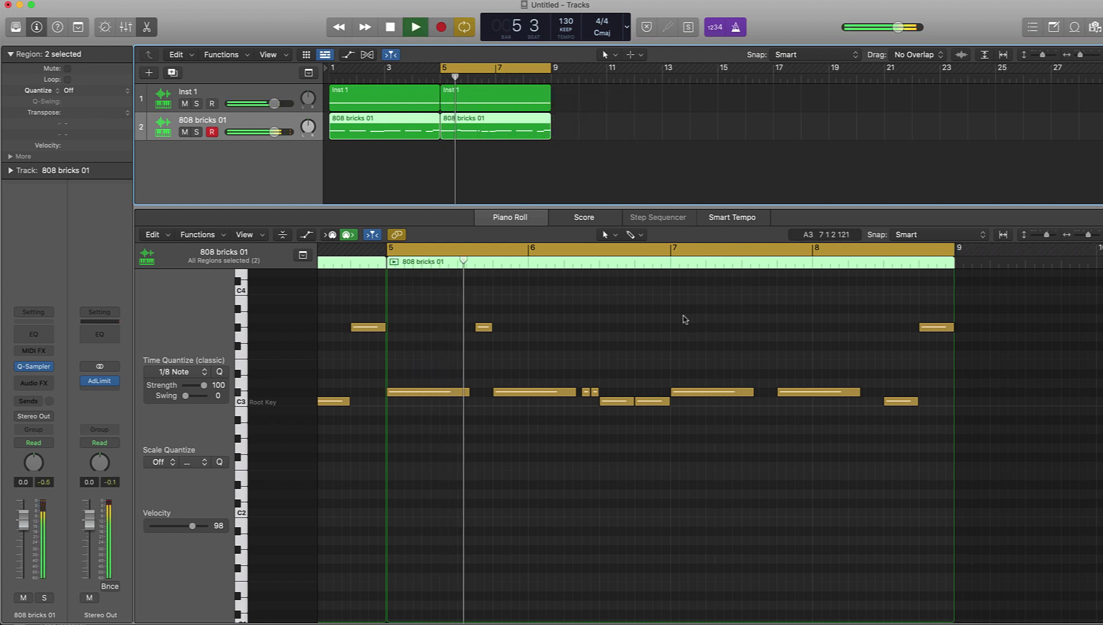
key("space")
key("space")
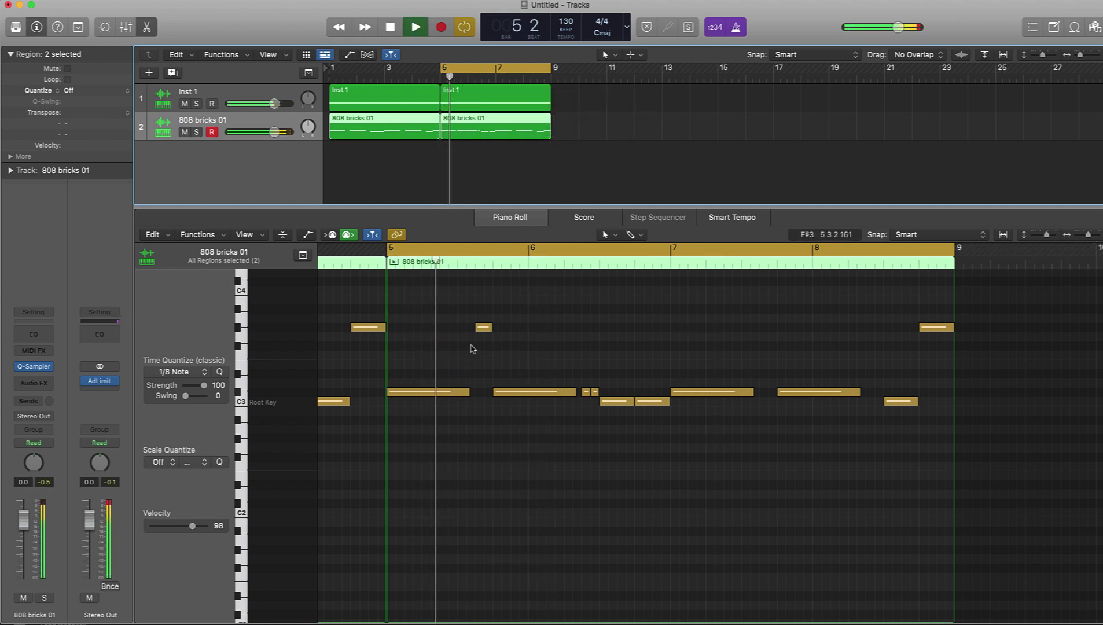
key("space")
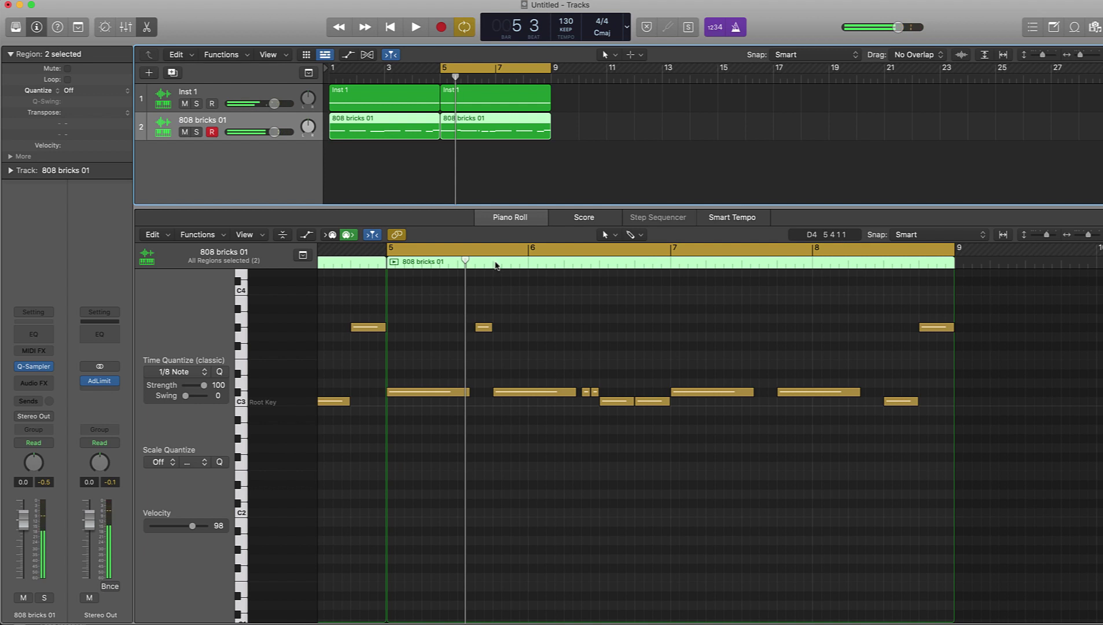
Copy the short G3 note in bar 5 just to its right for a doubled hit
left_click(488, 265)
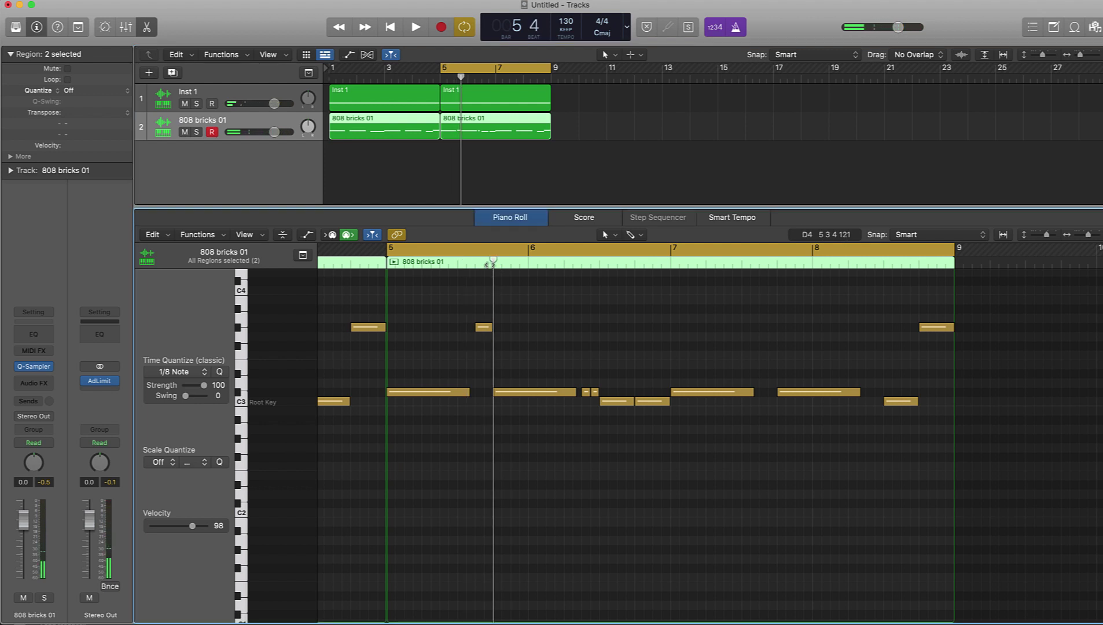
left_click_drag(493, 262, 485, 261)
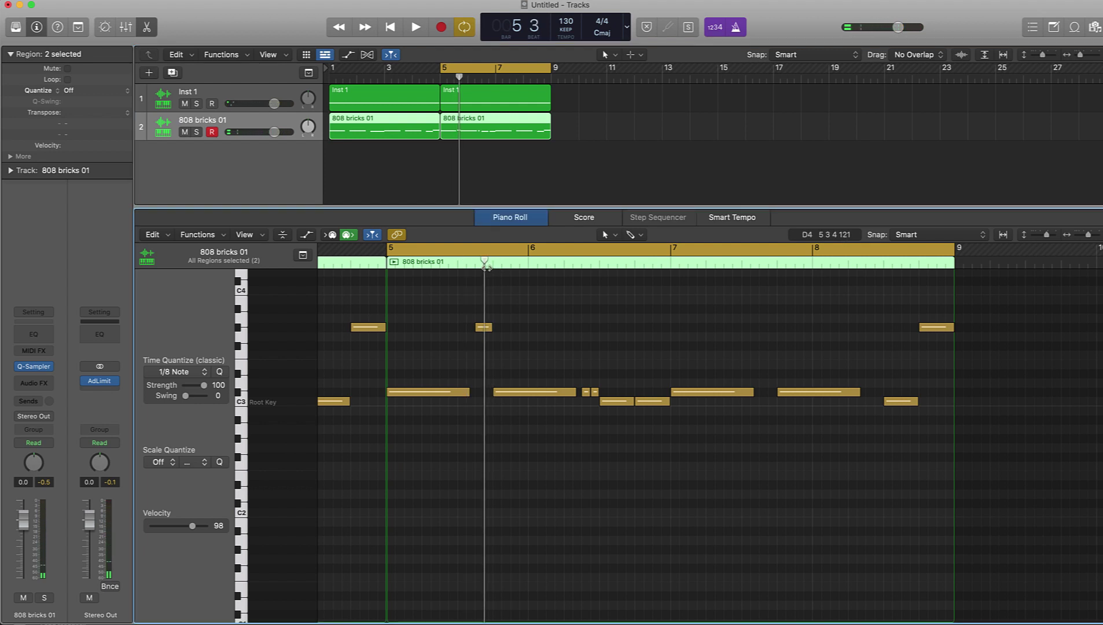
left_click(485, 328)
left_click_drag(488, 333, 492, 334)
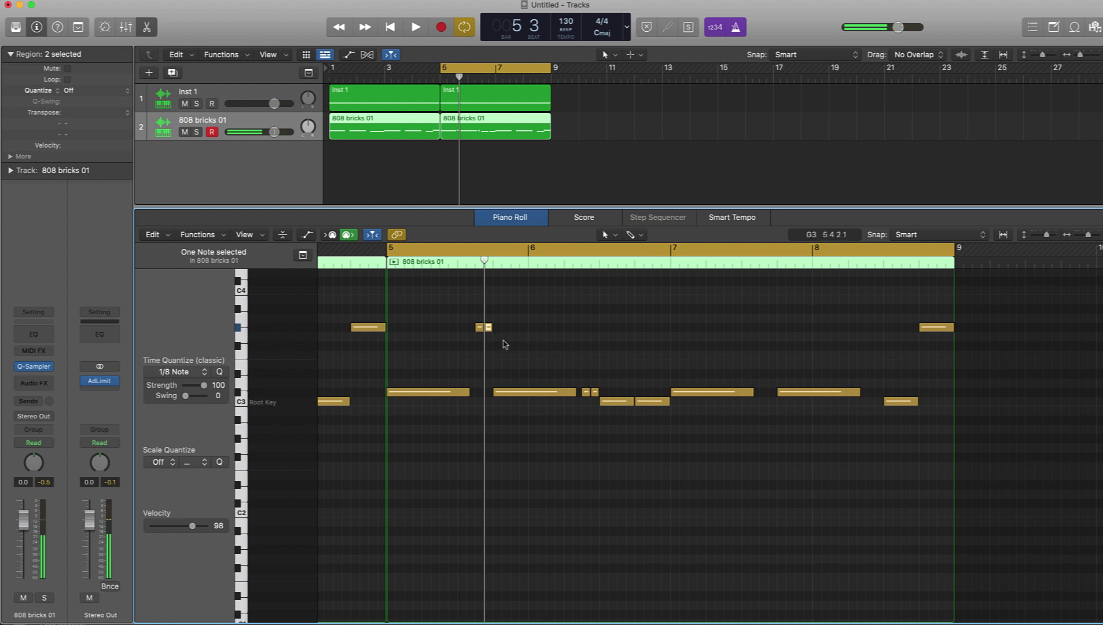
left_click(505, 344)
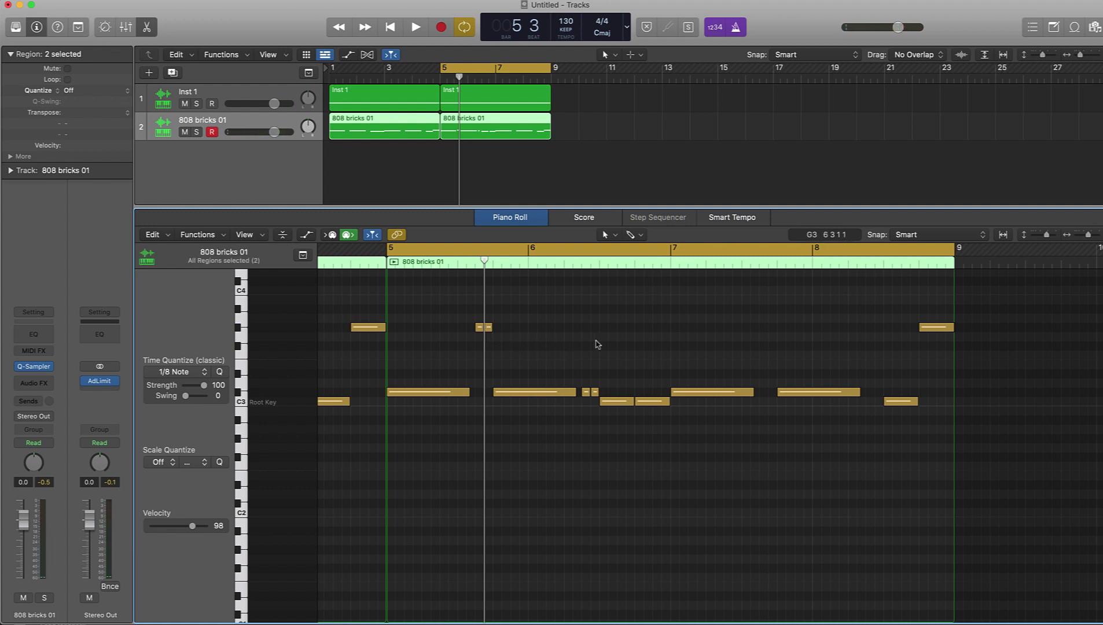
key("space")
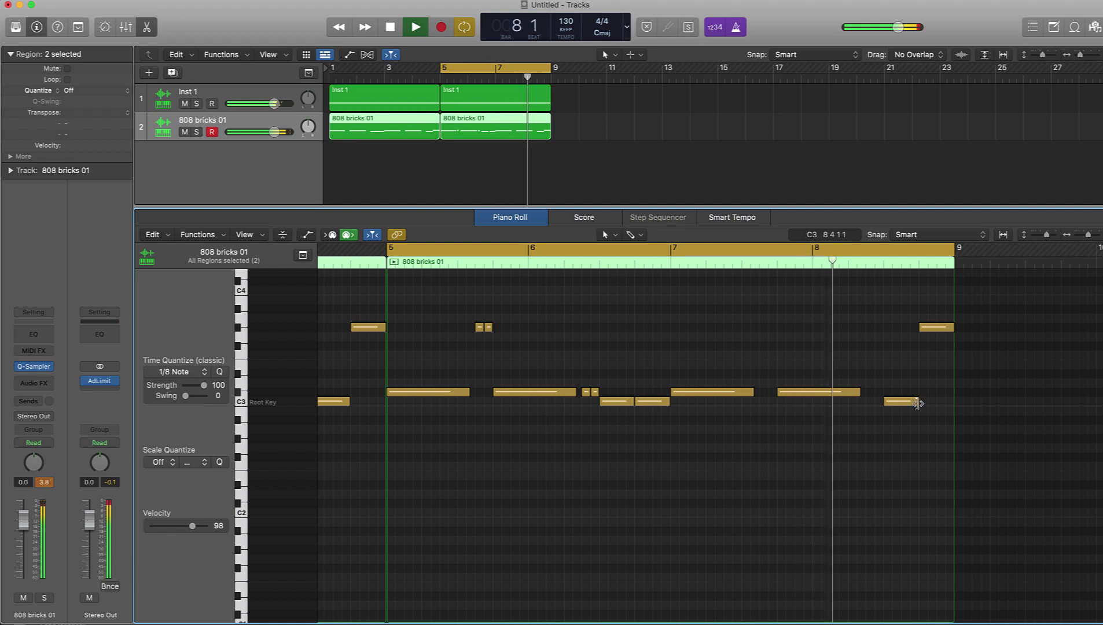
key("space")
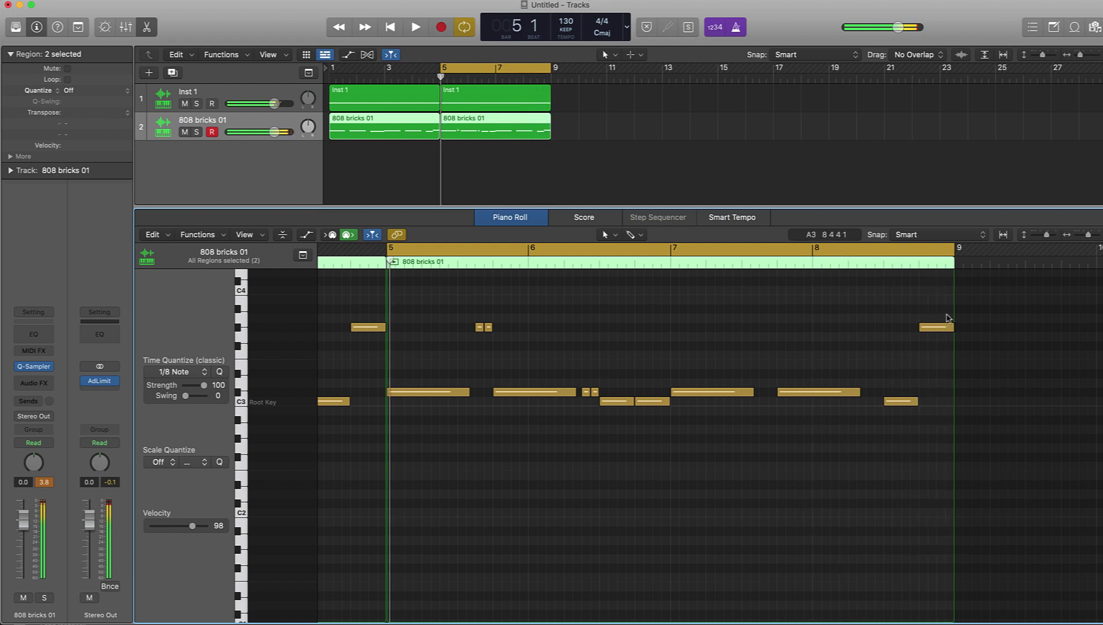
Drop the final 808 note of bar 8 below C3 and audition the loop
left_click_drag(937, 329, 933, 446)
key("space")
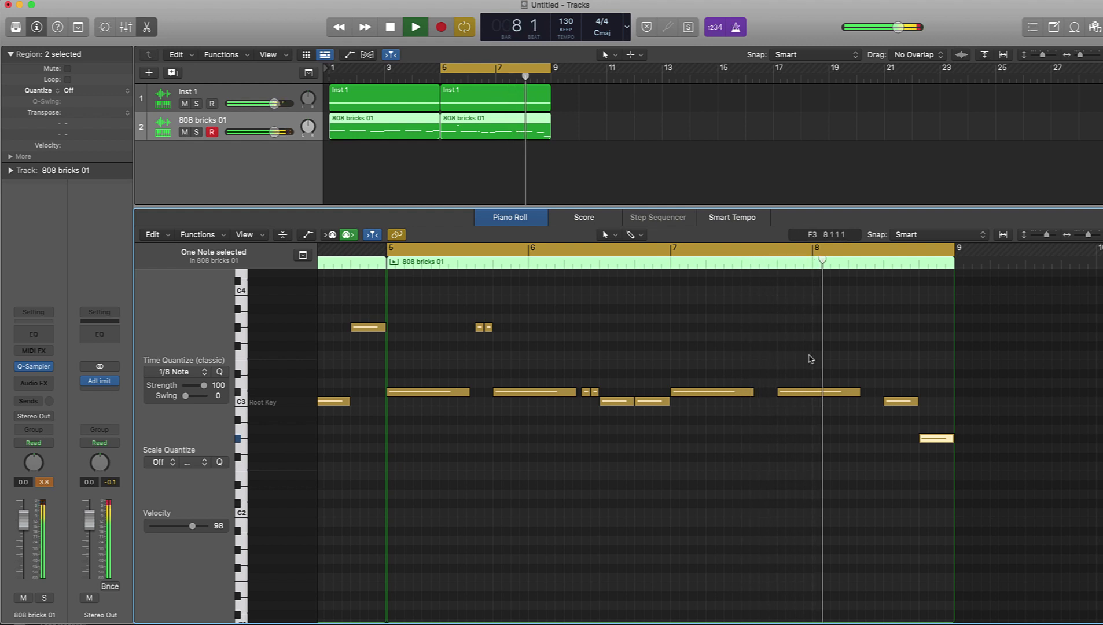
key("space")
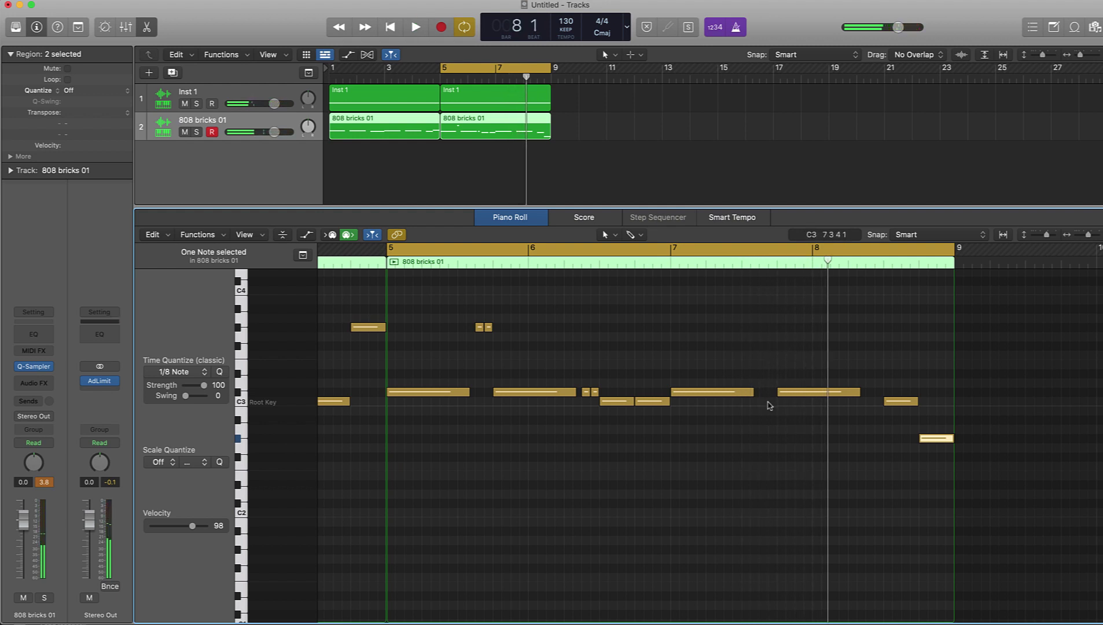
key("space")
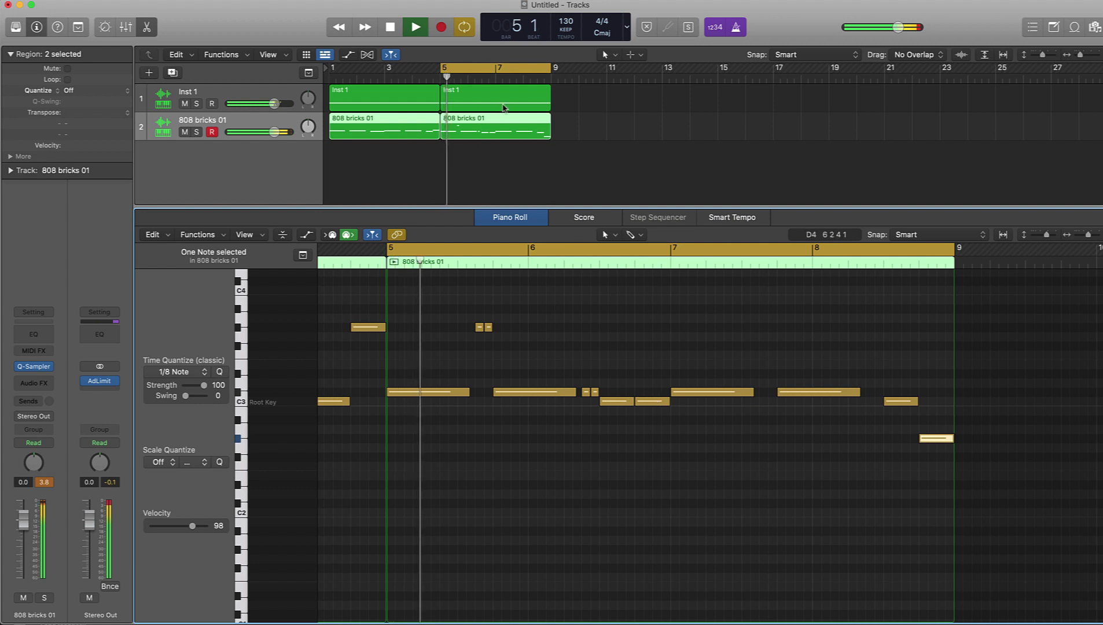
Stretch the cycle to bars 1–9 and play the full beat from bar 1
key("space")
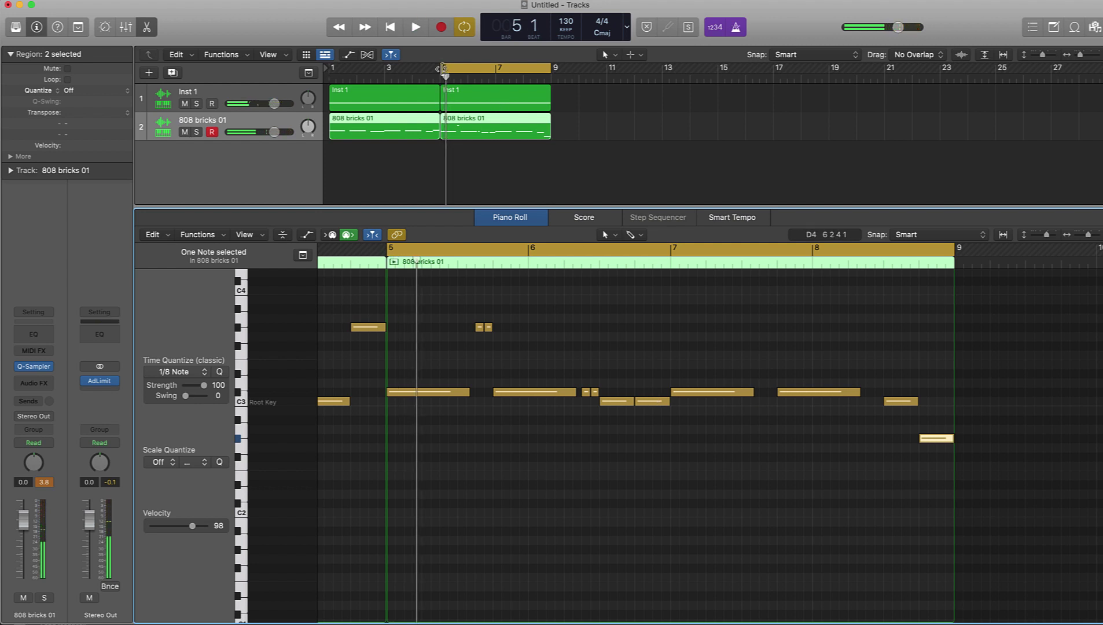
left_click_drag(442, 70, 330, 70)
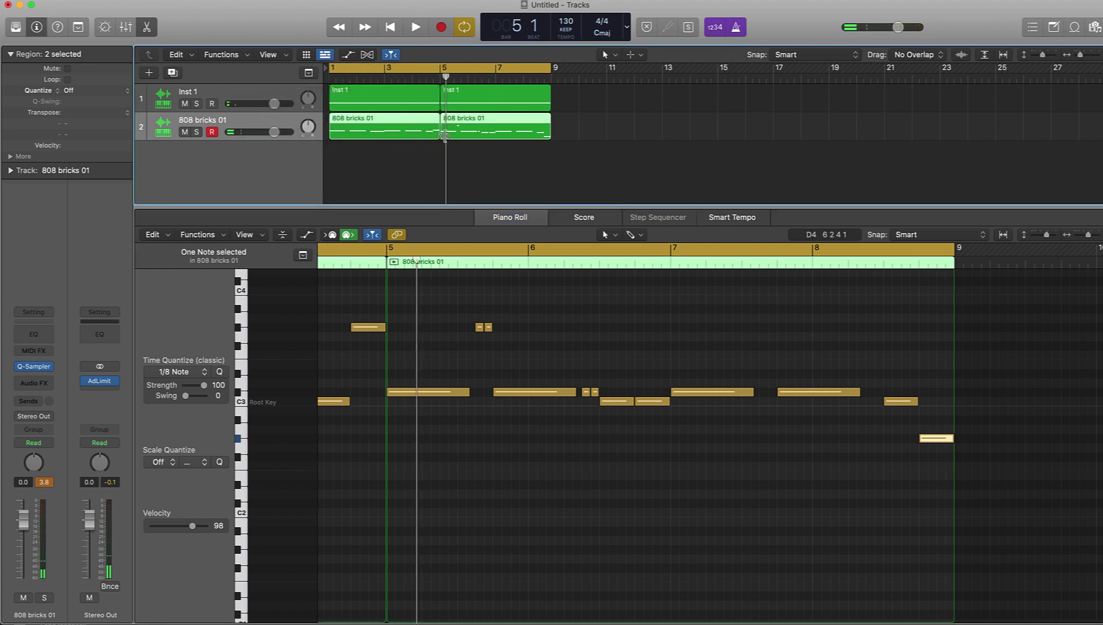
left_click(510, 164)
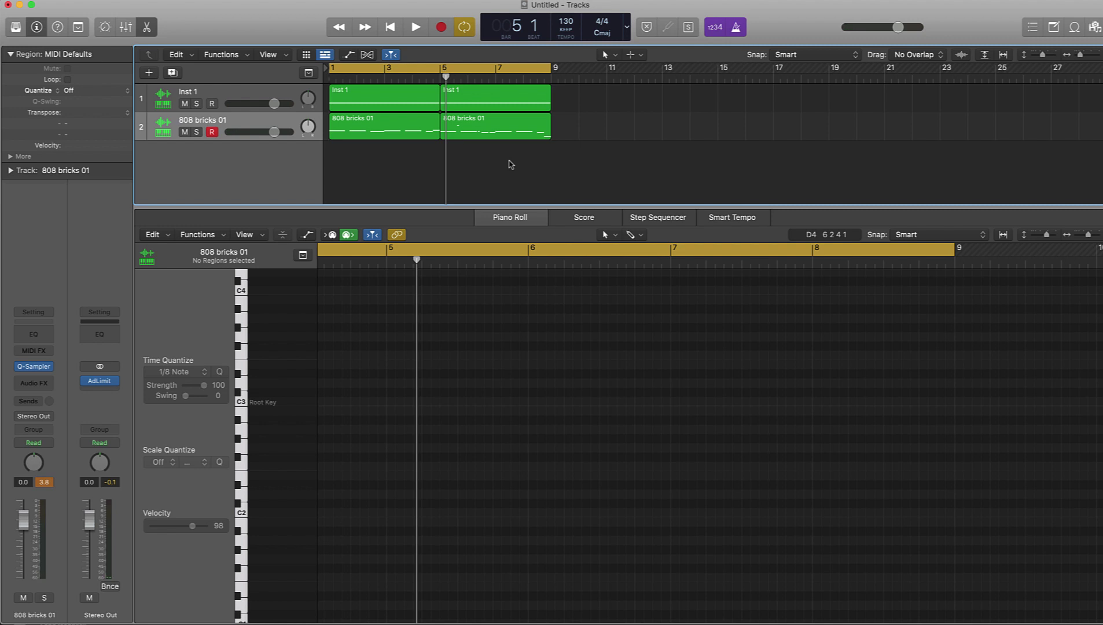
left_click_drag(407, 163, 450, 133)
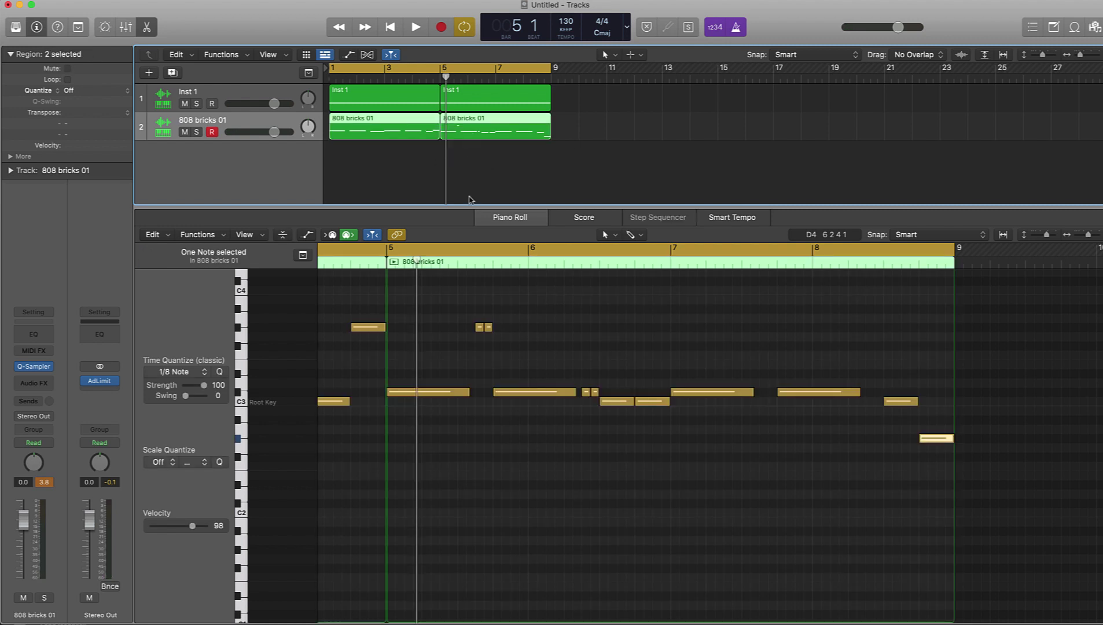
key("space")
scroll(508, 316, "down", 5)
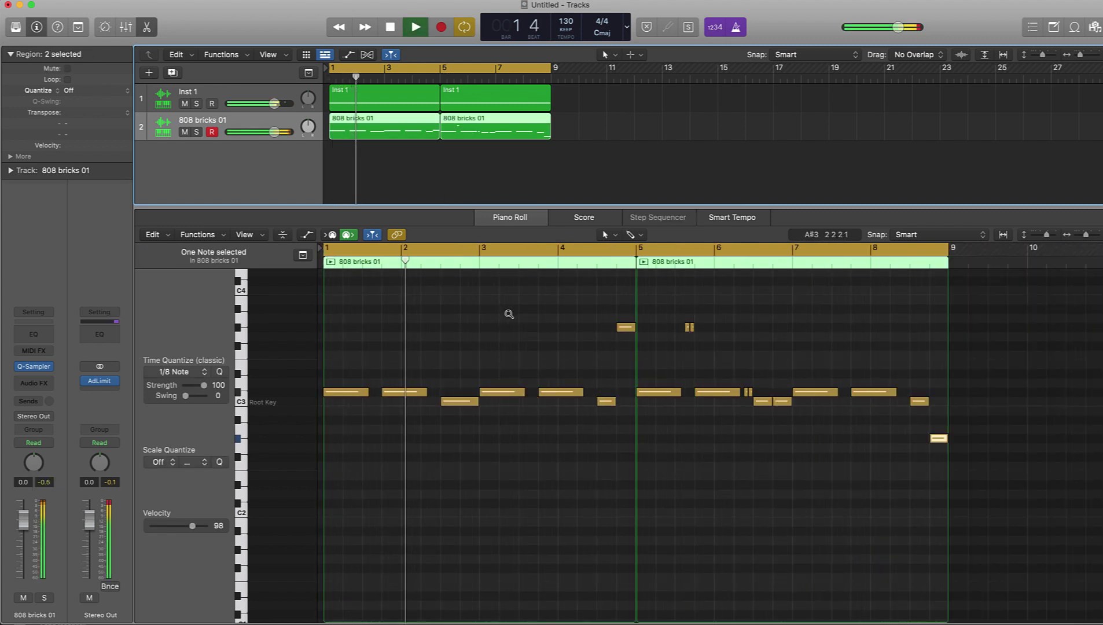
left_click(623, 331)
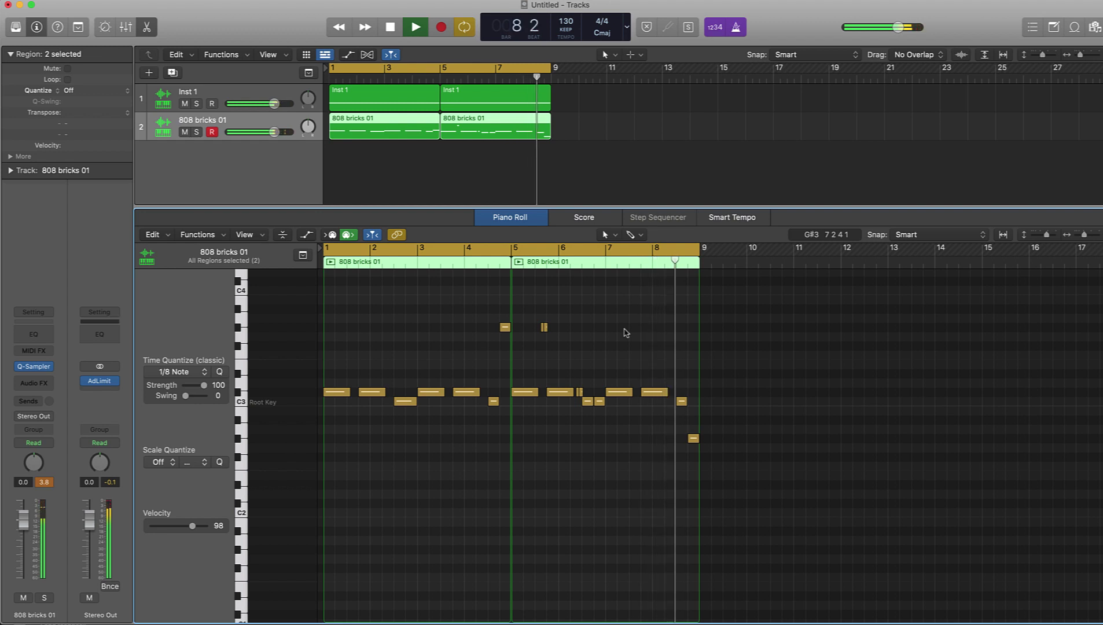
key("space")
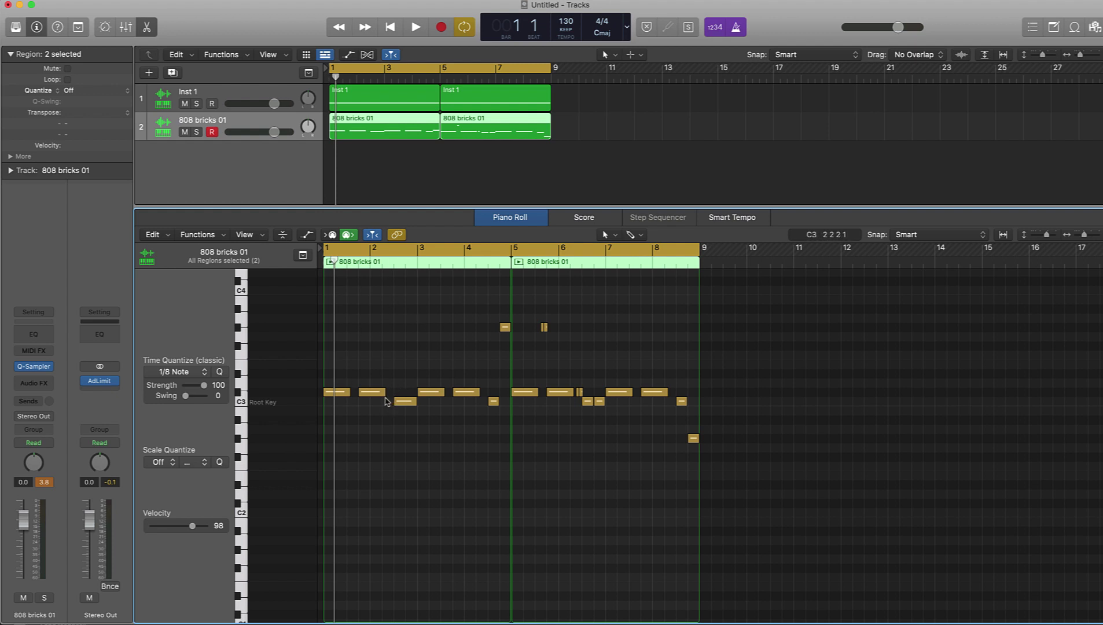
Play the beat from bar 1, then stop playback
left_click(457, 393)
key("space")
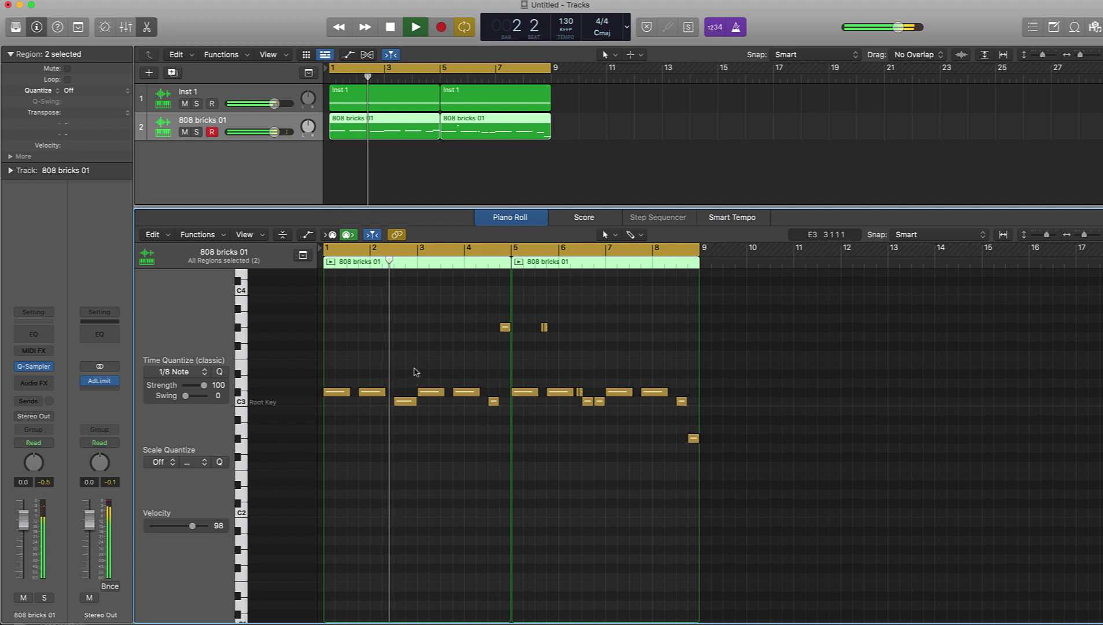
key("space")
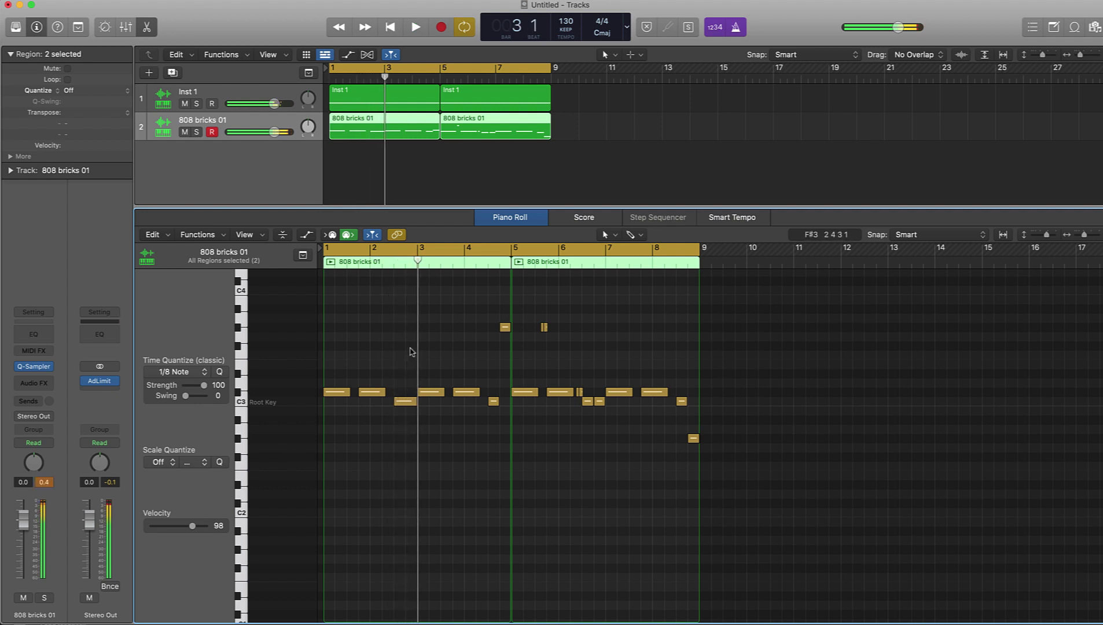
Split the C3 808 note just before bar 3 into two short notes with Scissors, then play the loop
left_click_drag(416, 259, 410, 262)
left_click(405, 261)
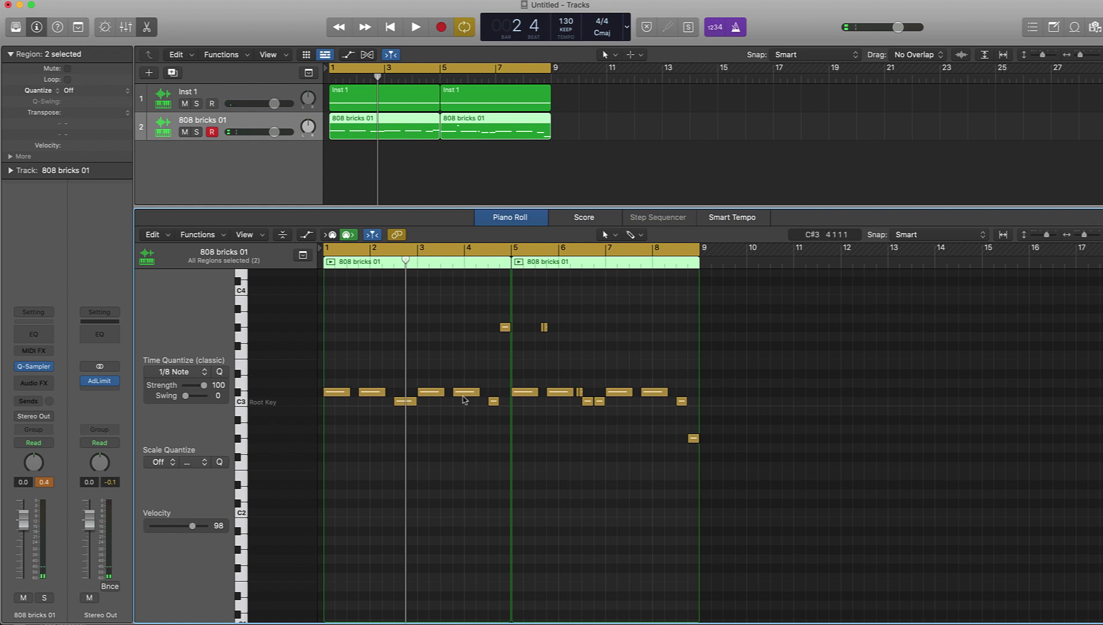
left_click(411, 402)
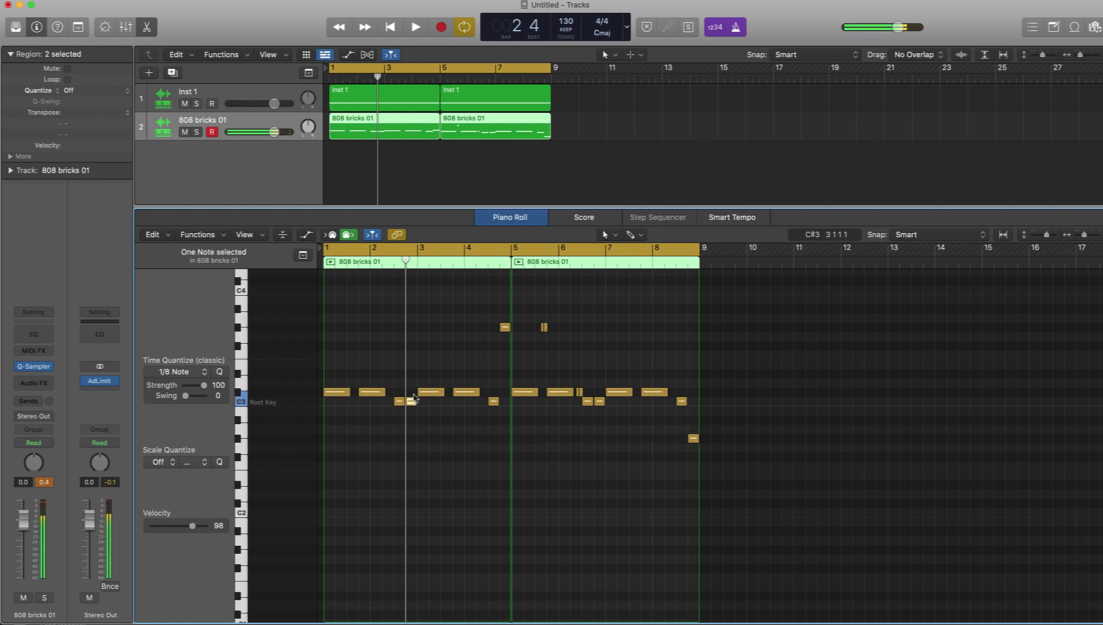
left_click(429, 423)
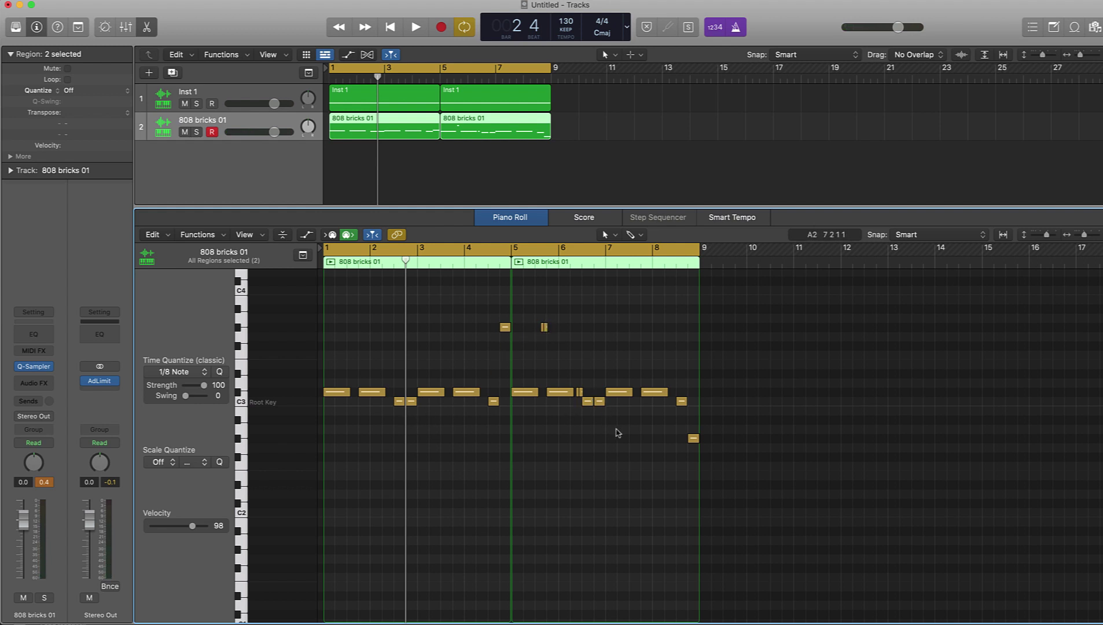
key("space")
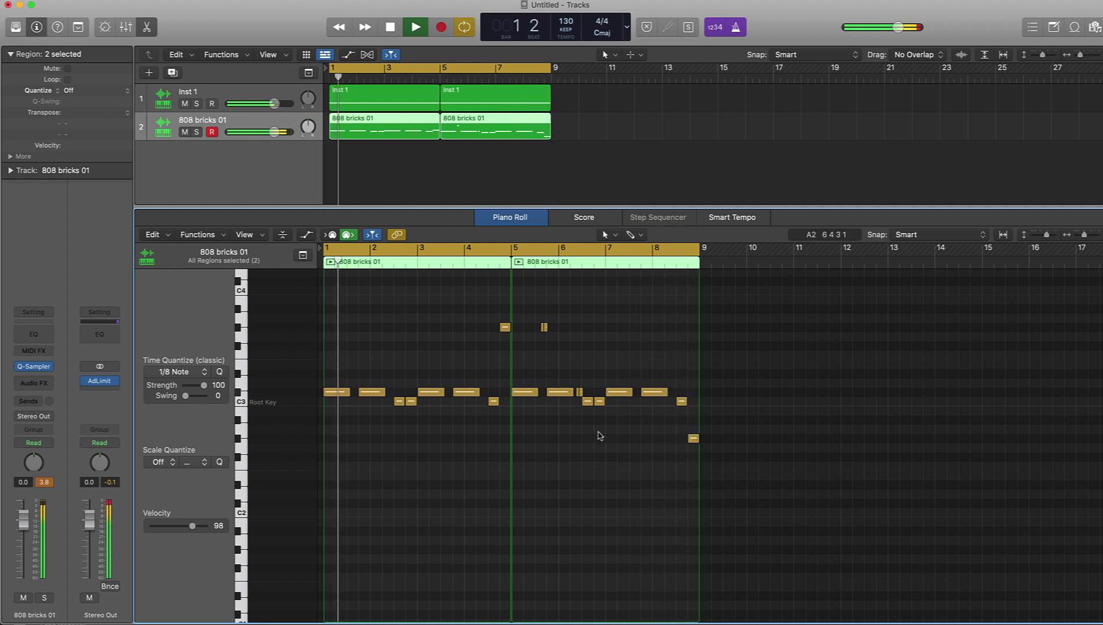
Show a Note Velocity lane under the 808 bricks 01 notes and select all notes in both regions
key("space")
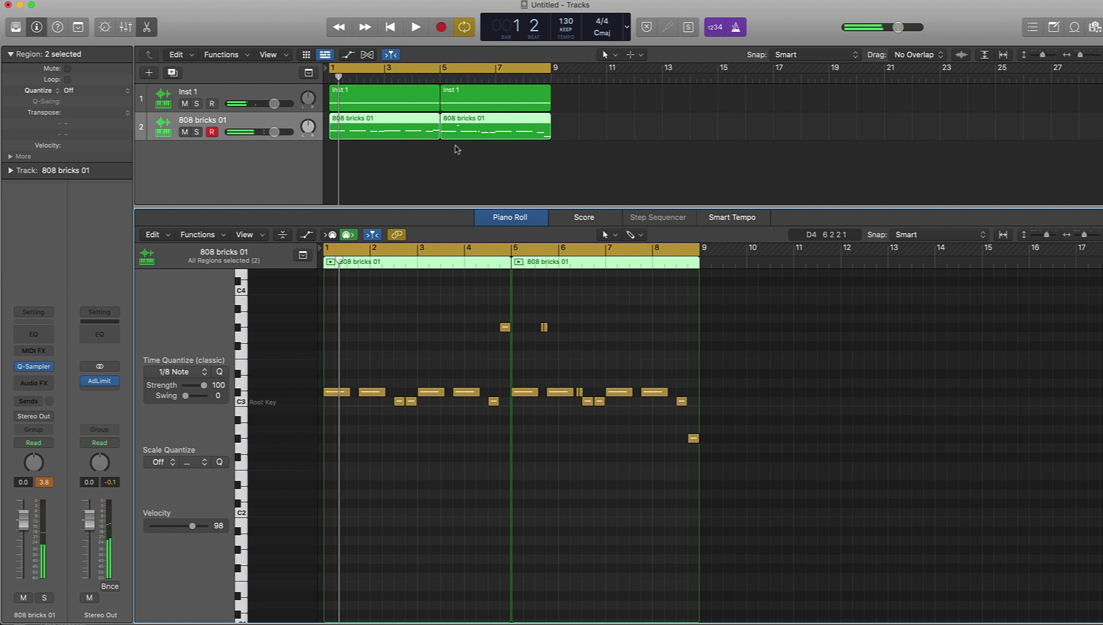
key("super+j")
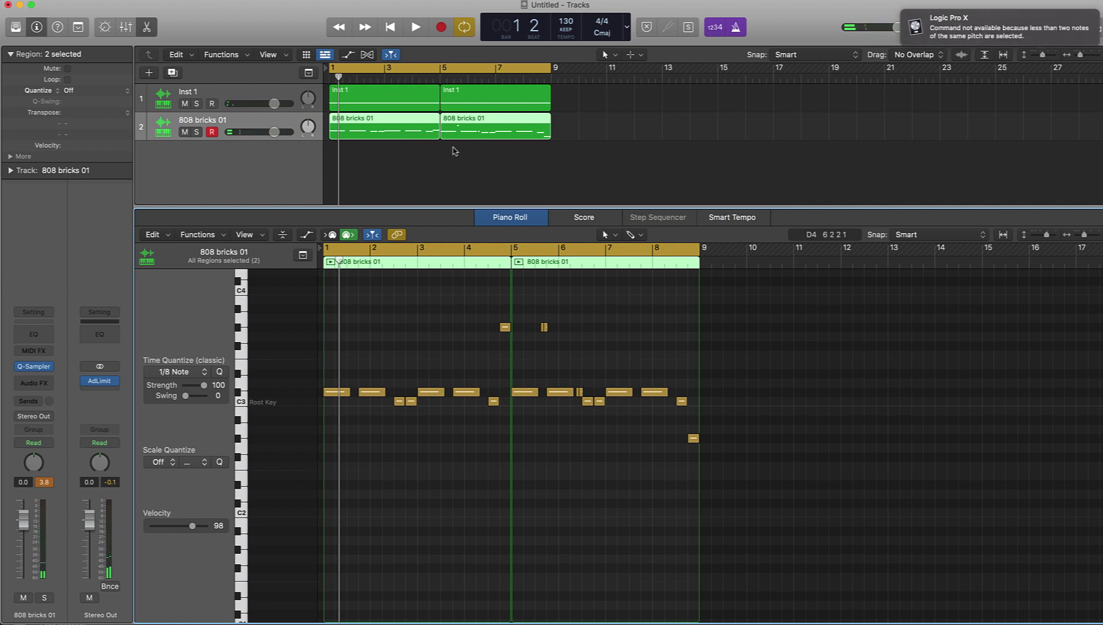
left_click(307, 235)
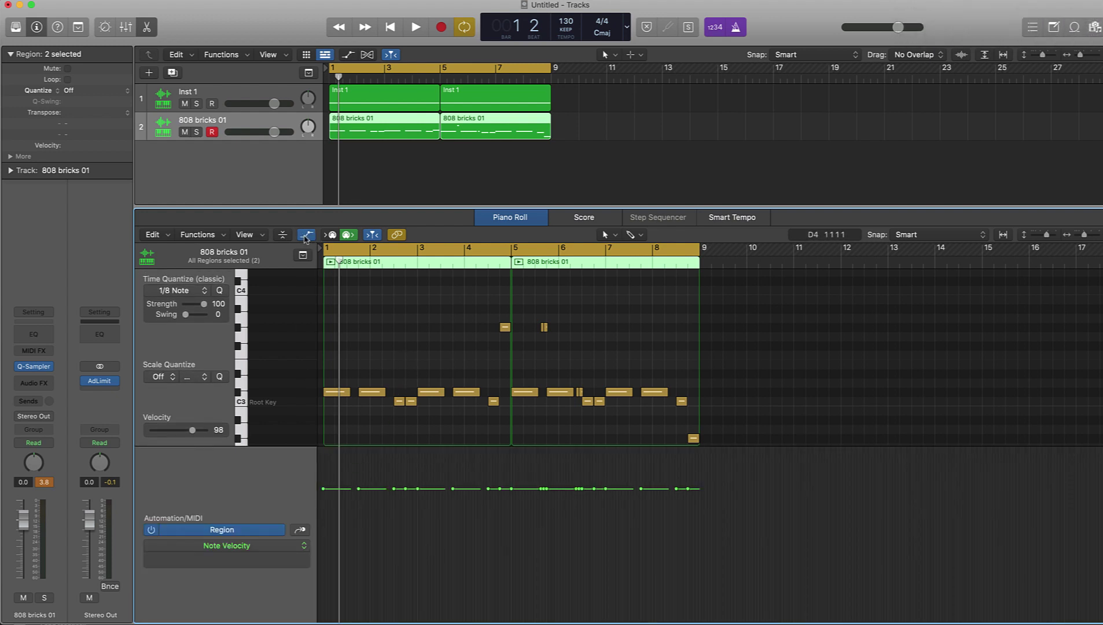
left_click(296, 542)
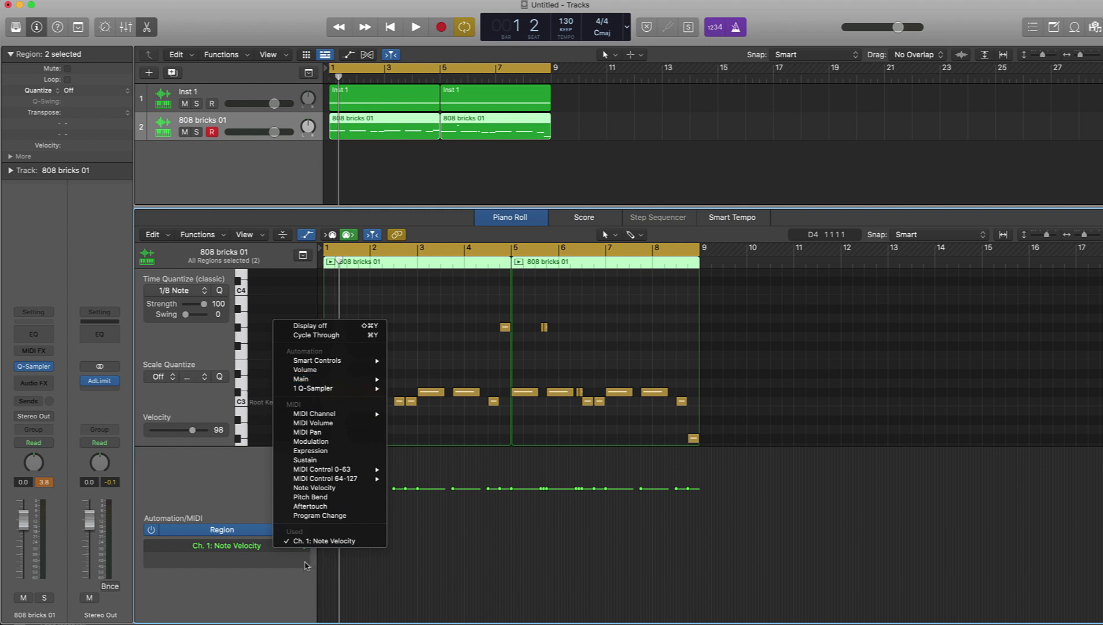
left_click(300, 565)
left_click(304, 547)
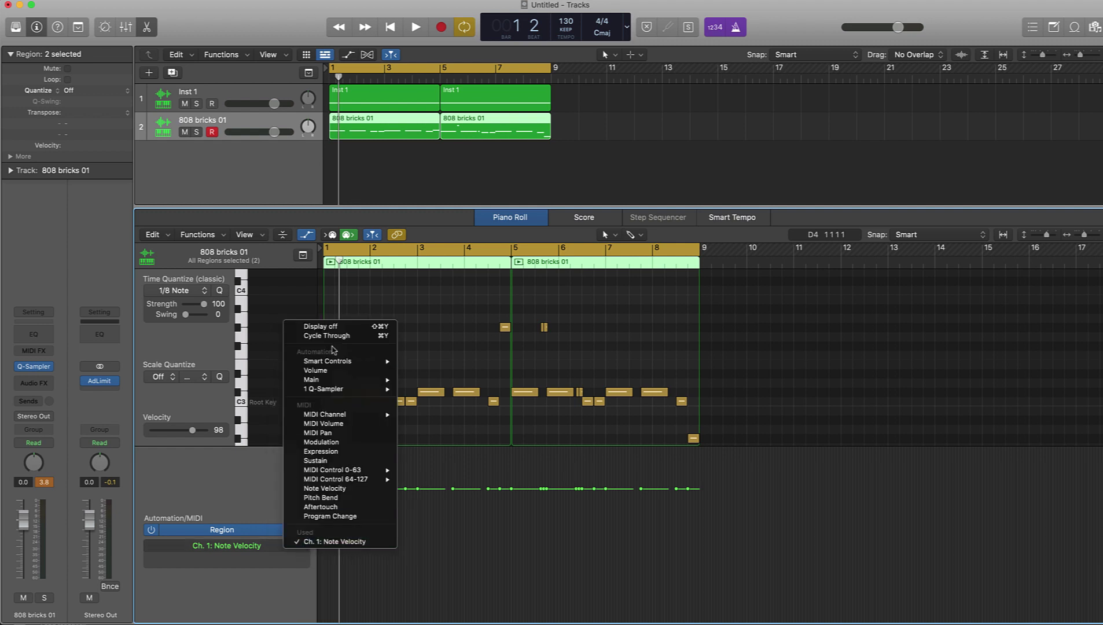
left_click(250, 478)
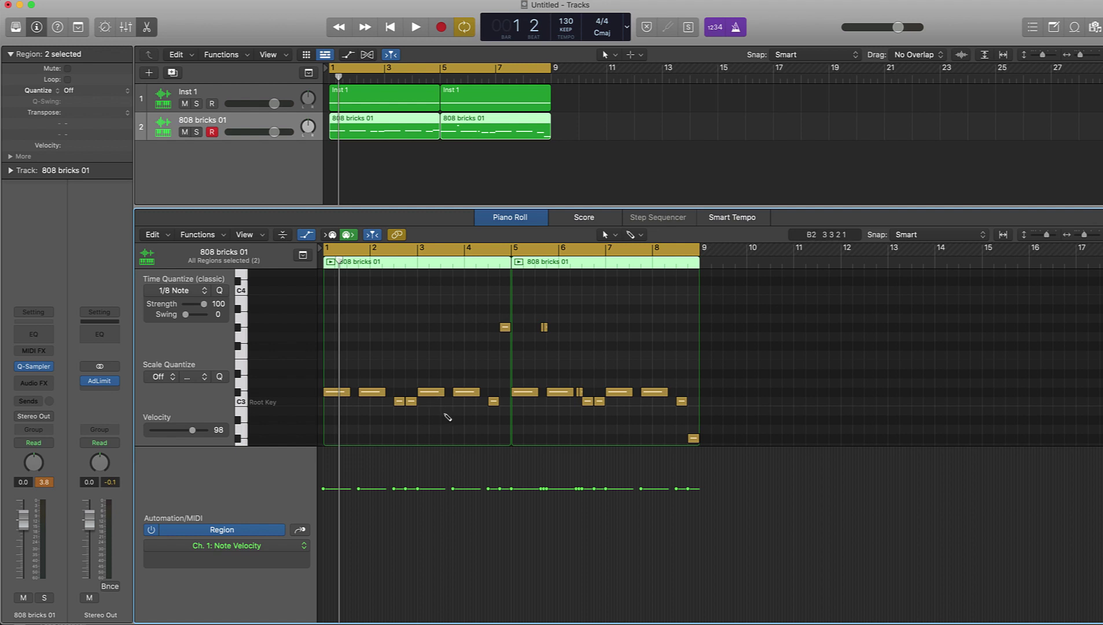
key("super+a")
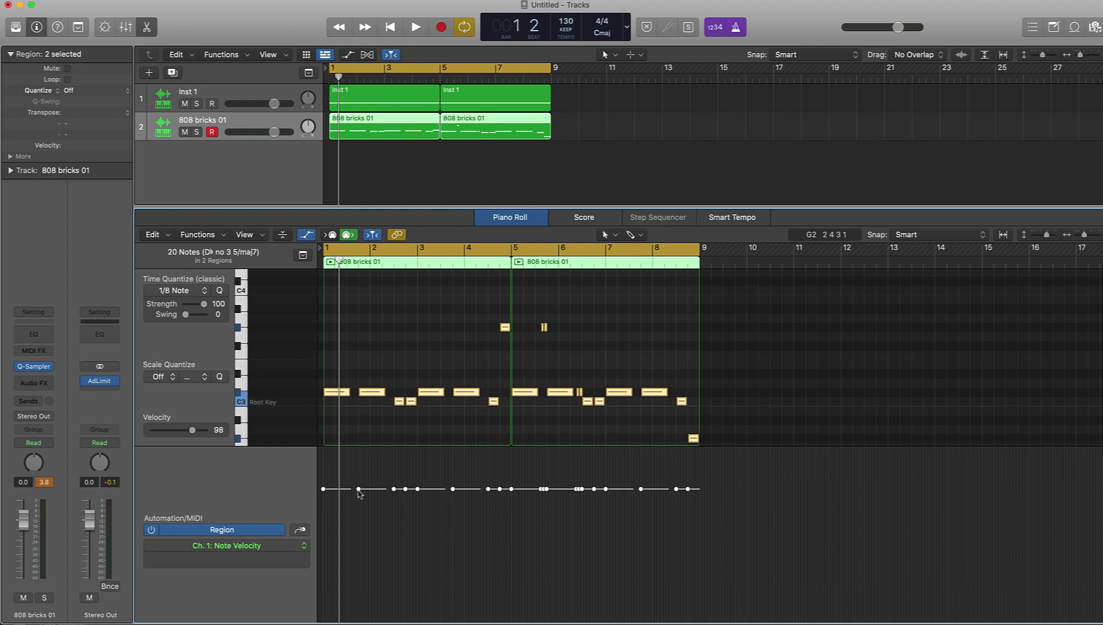
Raise both regions' 808 note velocities to 127 and play the loop to hear them
left_click_drag(359, 491, 358, 449)
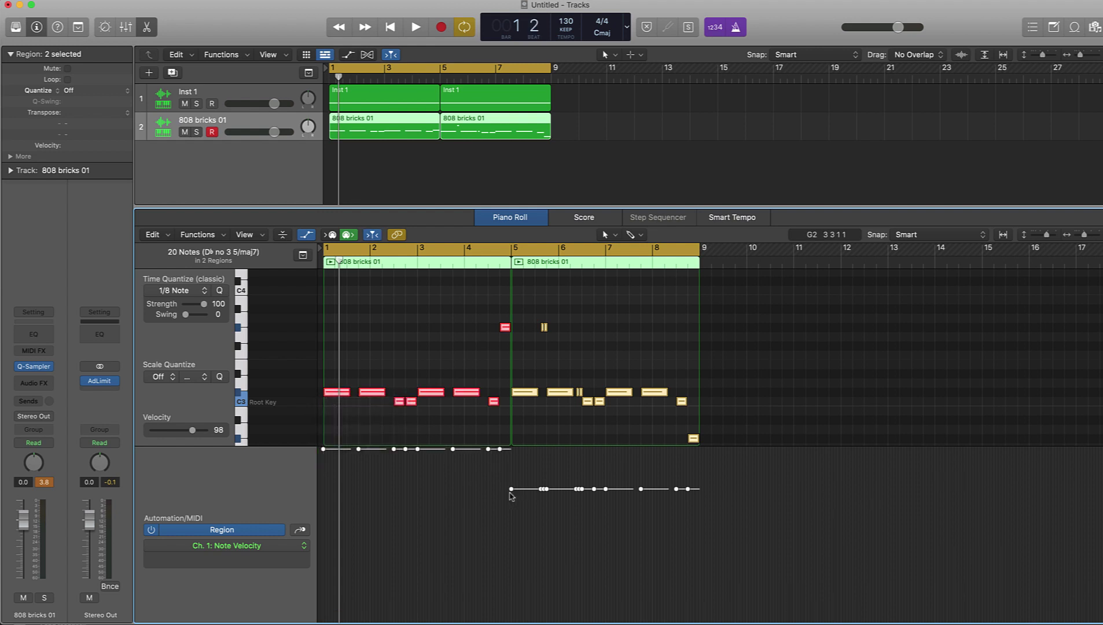
left_click_drag(606, 490, 606, 449)
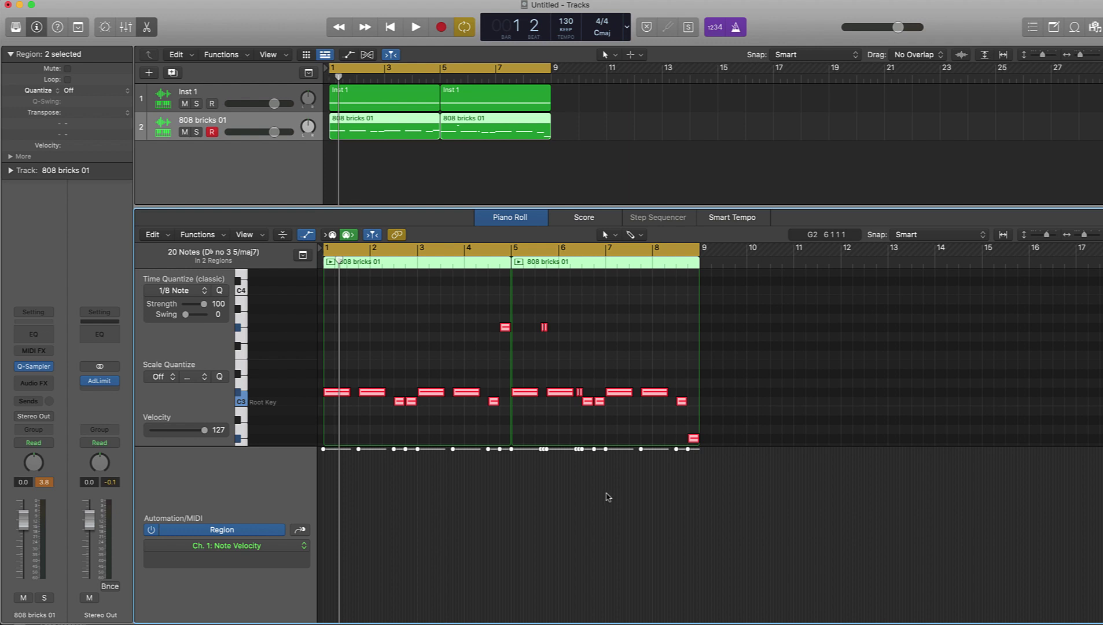
key("space")
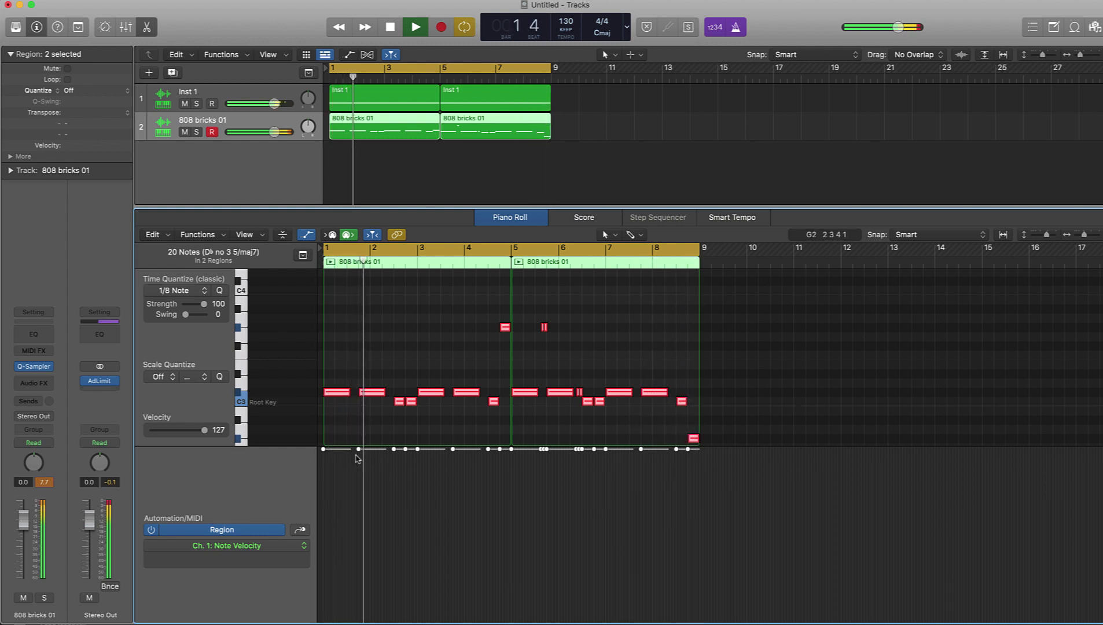
key("space")
Lower both regions' 808 velocities to about 116 and replay the loop
left_click_drag(359, 450, 359, 464)
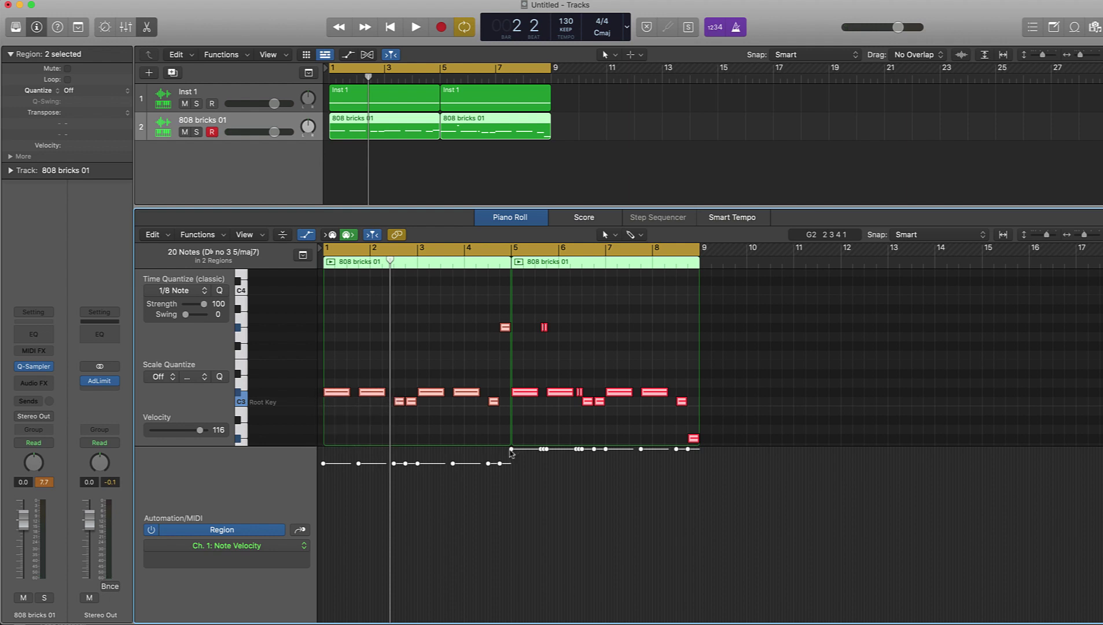
left_click_drag(511, 450, 511, 464)
key("space")
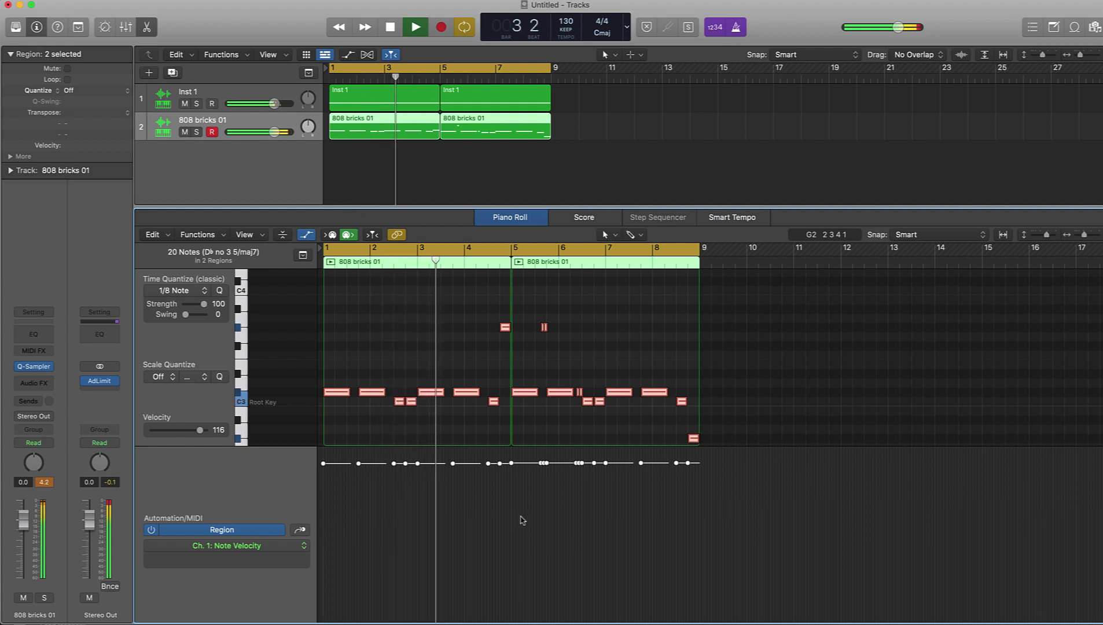
key("super+Right")
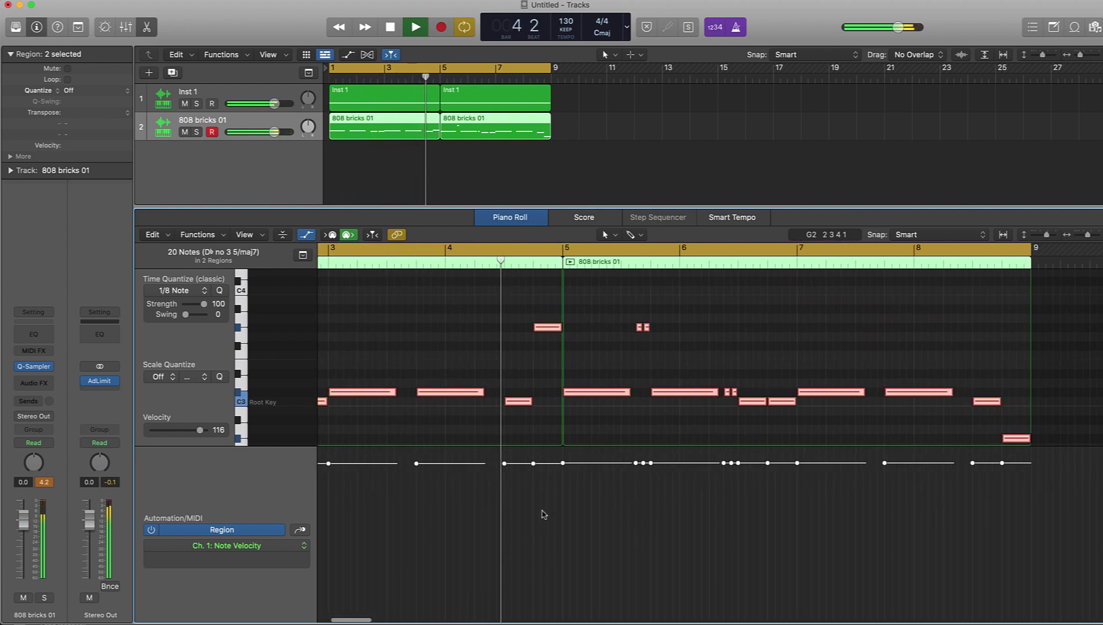
Drag the quick short 808 hits' velocities in the second region down to around 85
key("super+Right")
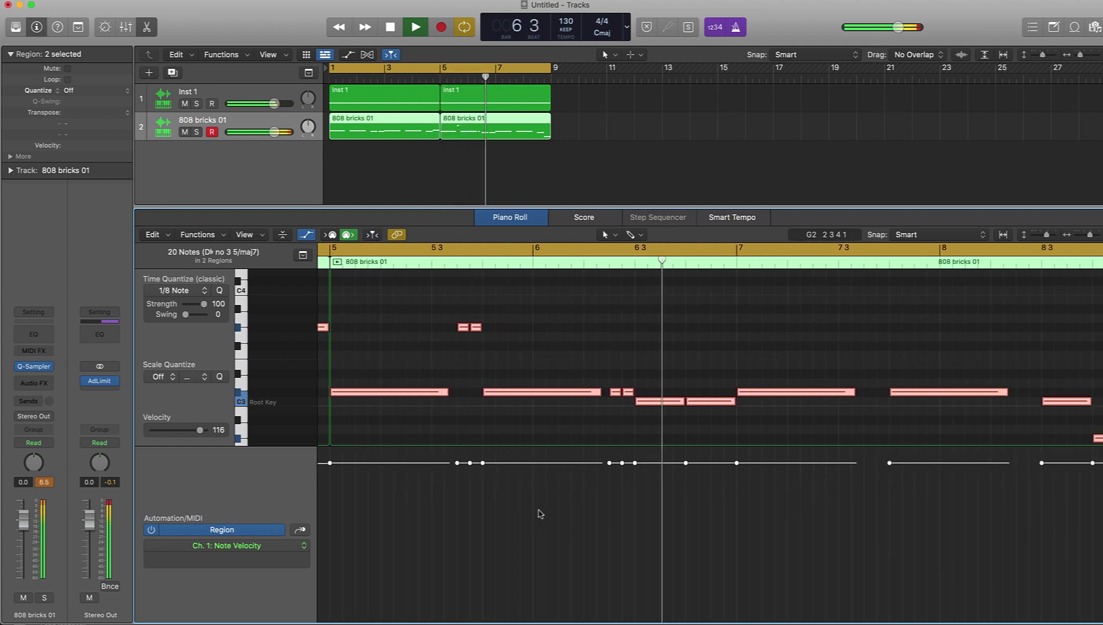
key("space")
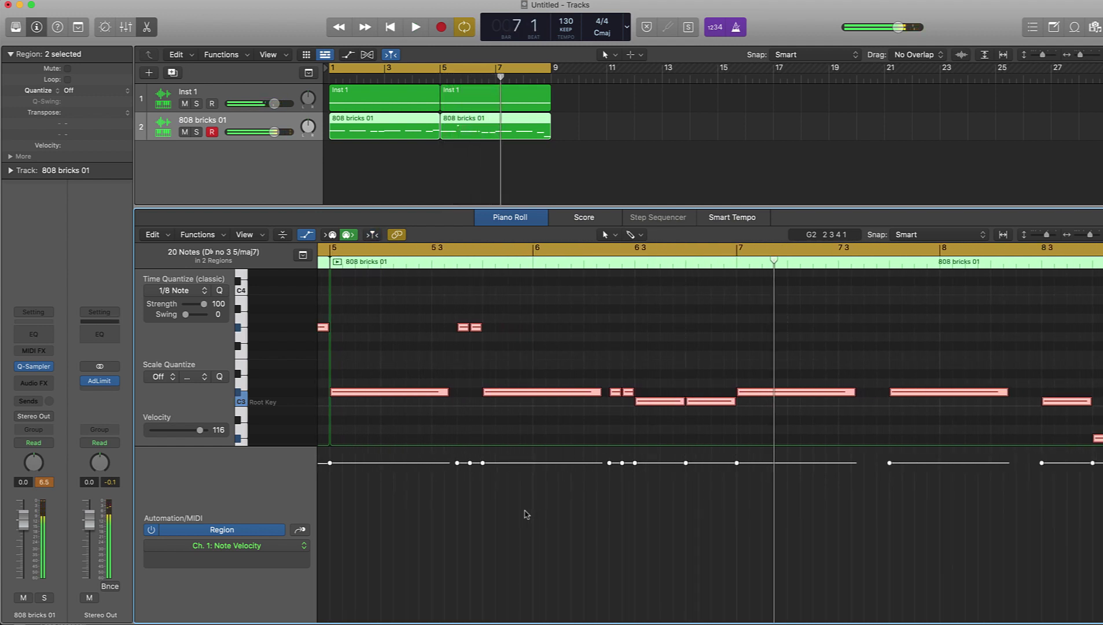
left_click(466, 345)
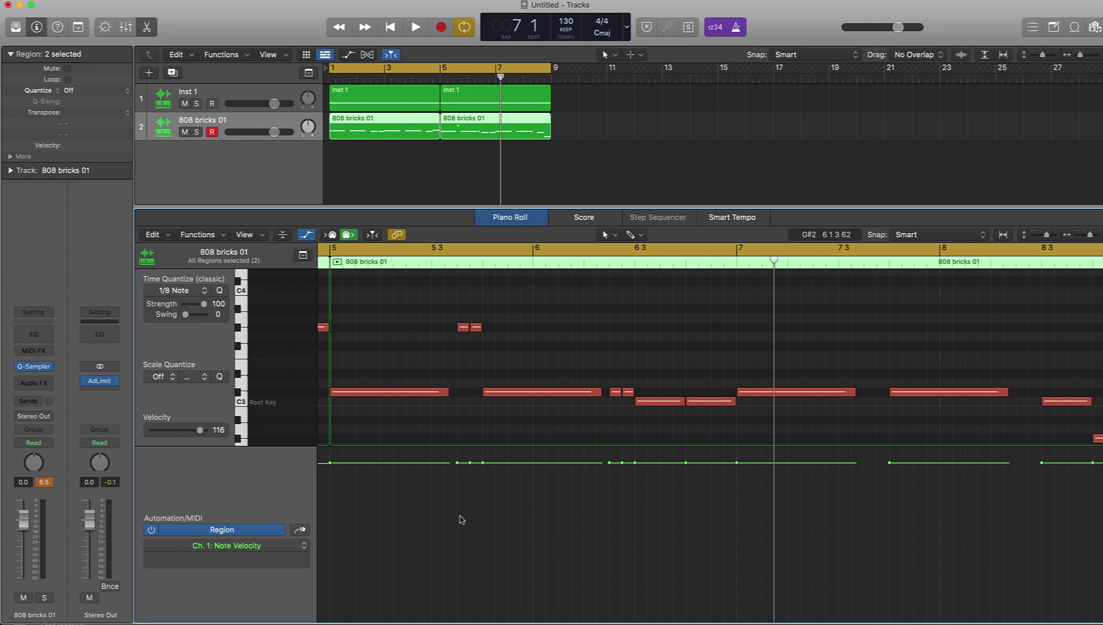
left_click_drag(455, 513, 483, 463)
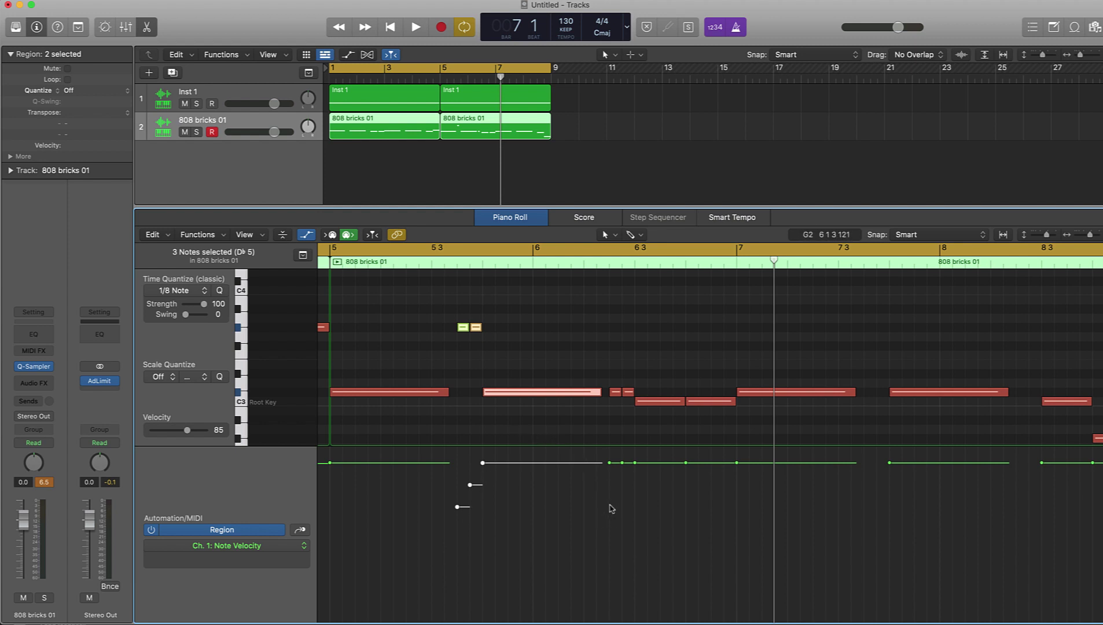
left_click_drag(610, 505, 635, 462)
left_click(630, 471)
mouse_move(620, 488)
left_mouse_down()
mouse_move(622, 472)
mouse_move(610, 504)
left_mouse_up()
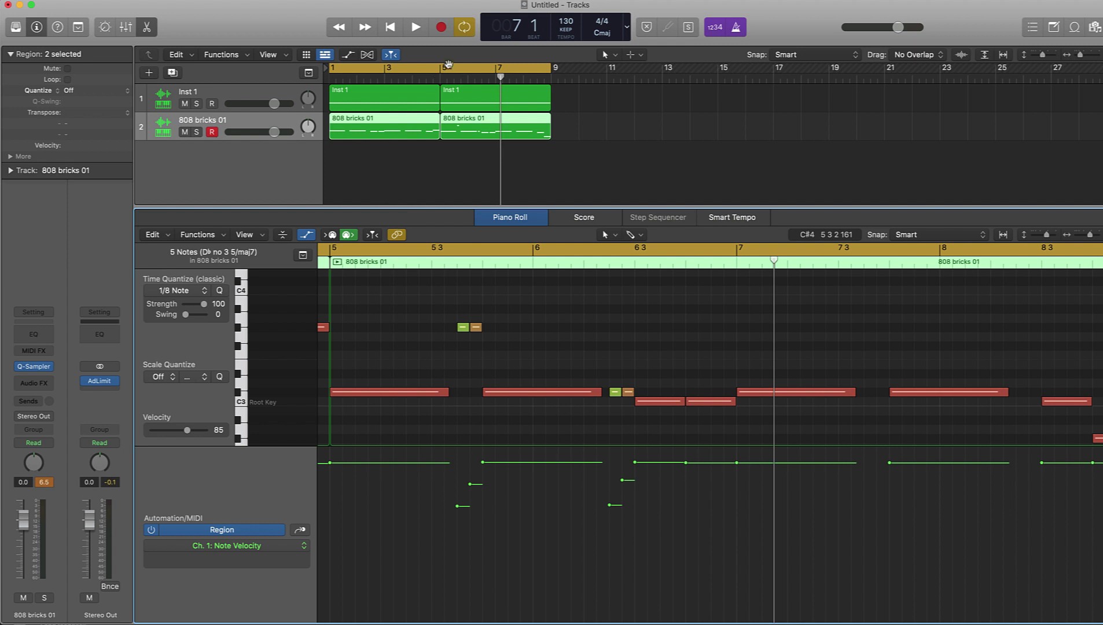
Set the cycle to bars 5–9 and play the second half of the pattern
left_click_drag(446, 71, 560, 74)
key("space")
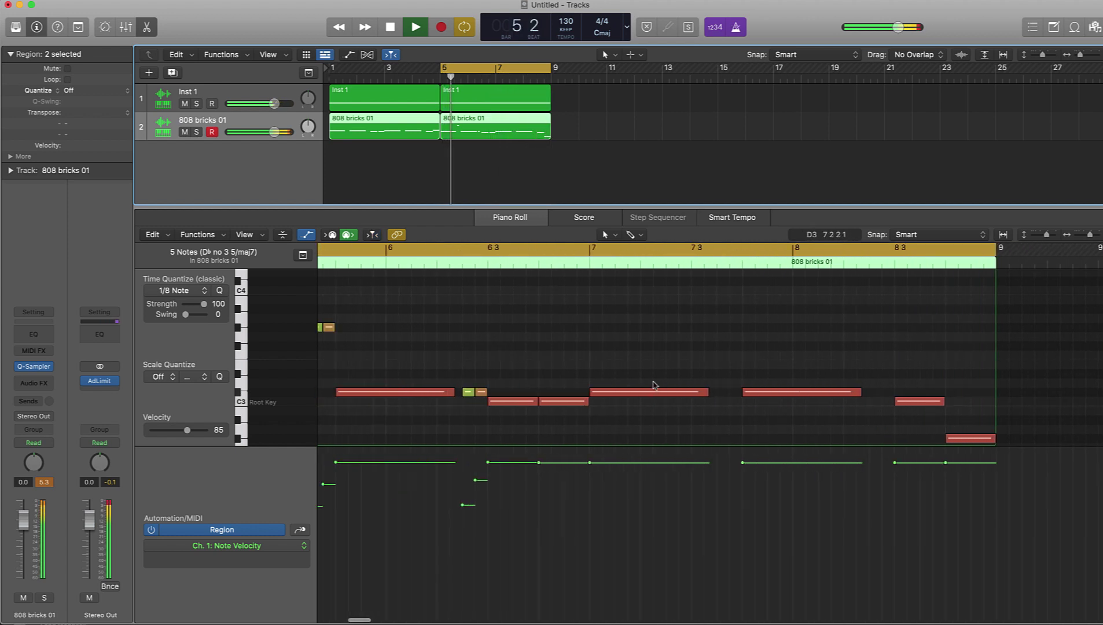
key("space")
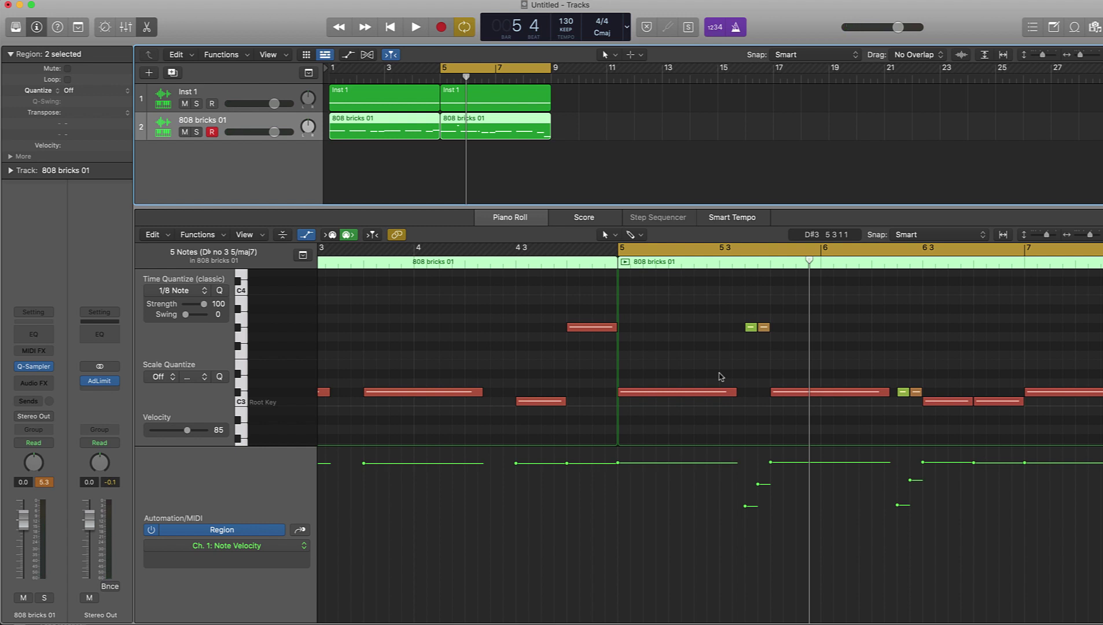
key("z")
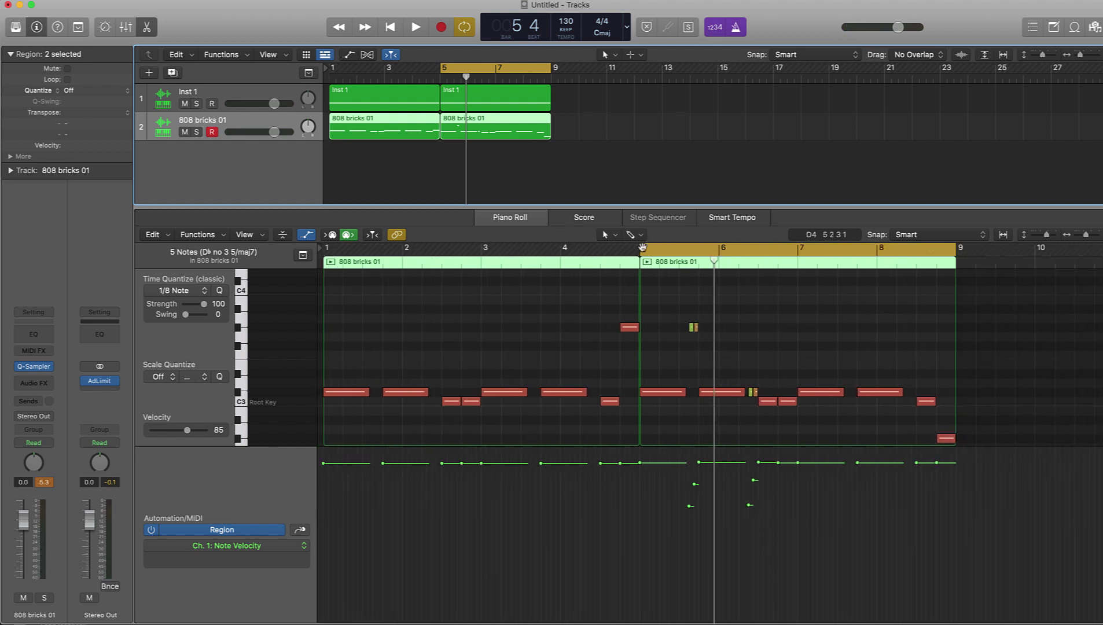
Drag the cycle's left edge from bar 5 back to bar 1, looping bars 1–9
left_click_drag(642, 247, 346, 271)
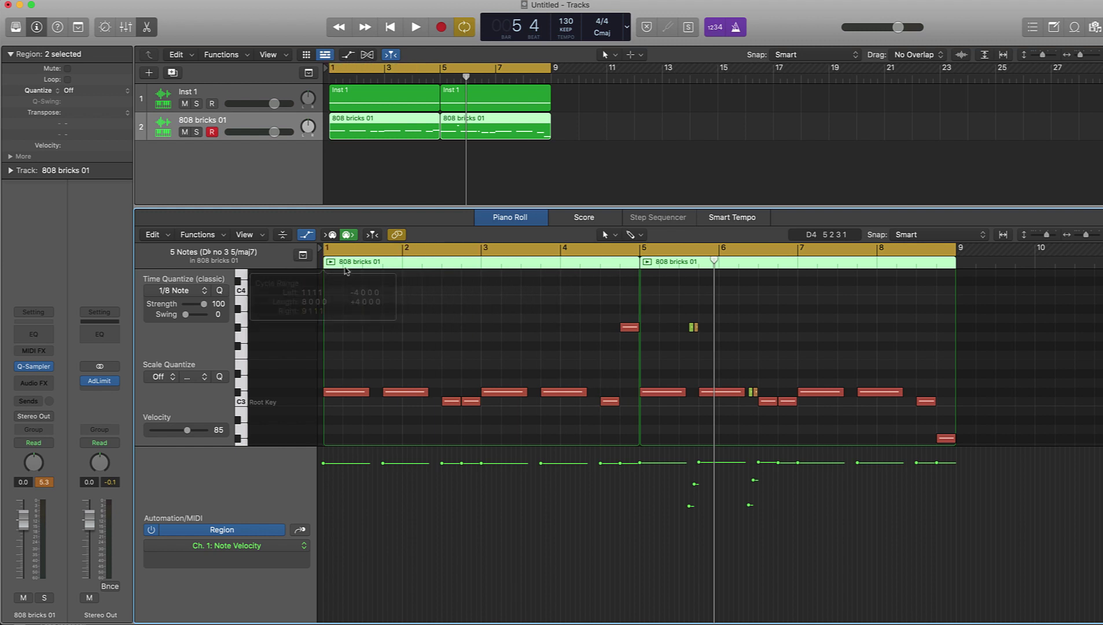